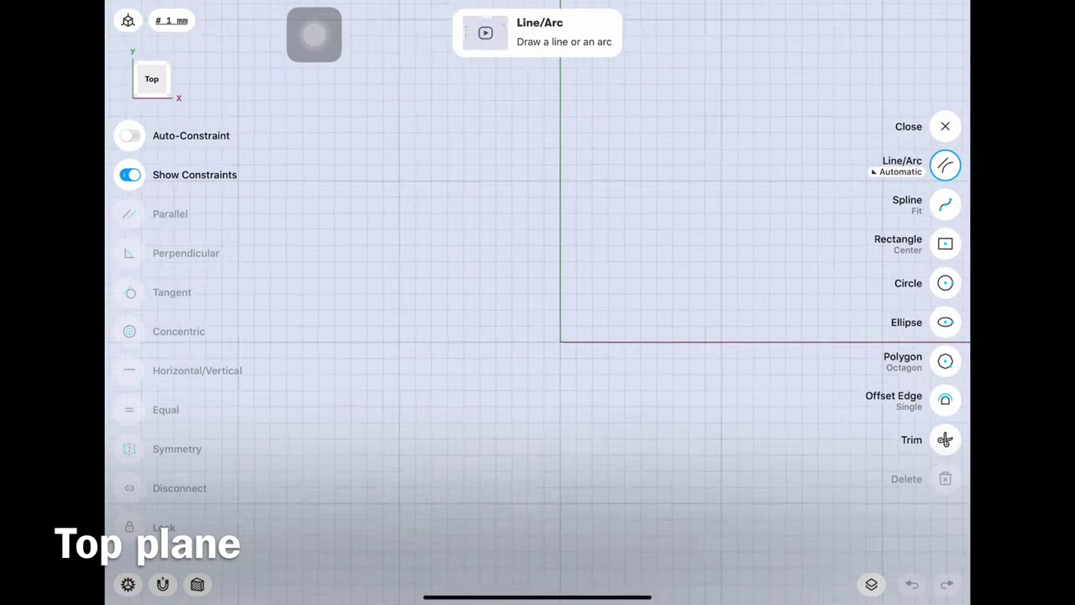
Draw a center rectangle from the origin sized 136 × 96 mm and close the sketch
click(944, 243)
click(945, 243)
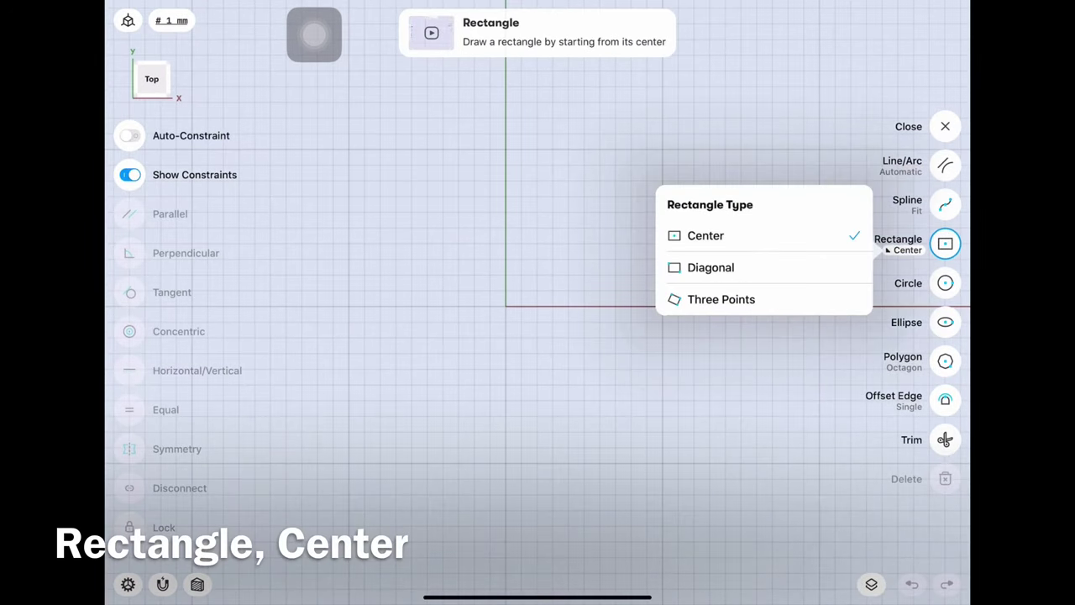
click(705, 235)
drag(504, 306, 741, 478)
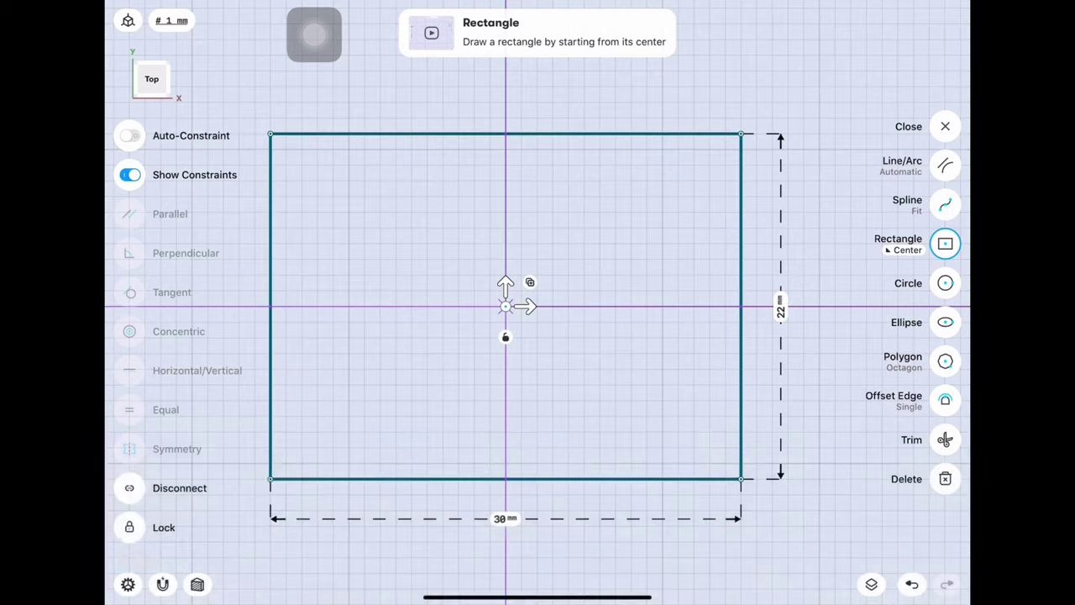
click(504, 478)
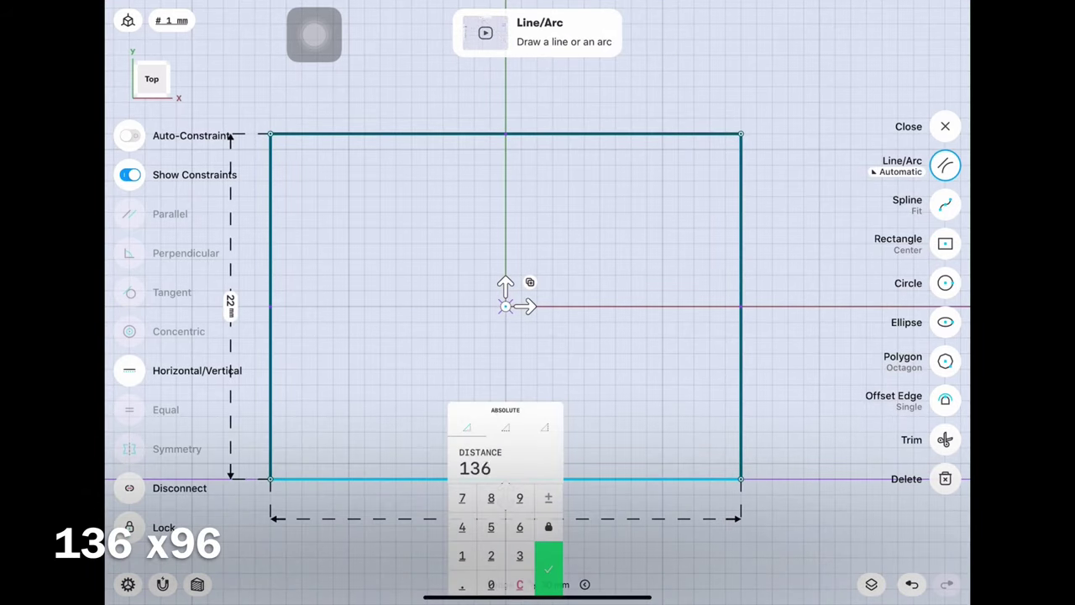
click(549, 562)
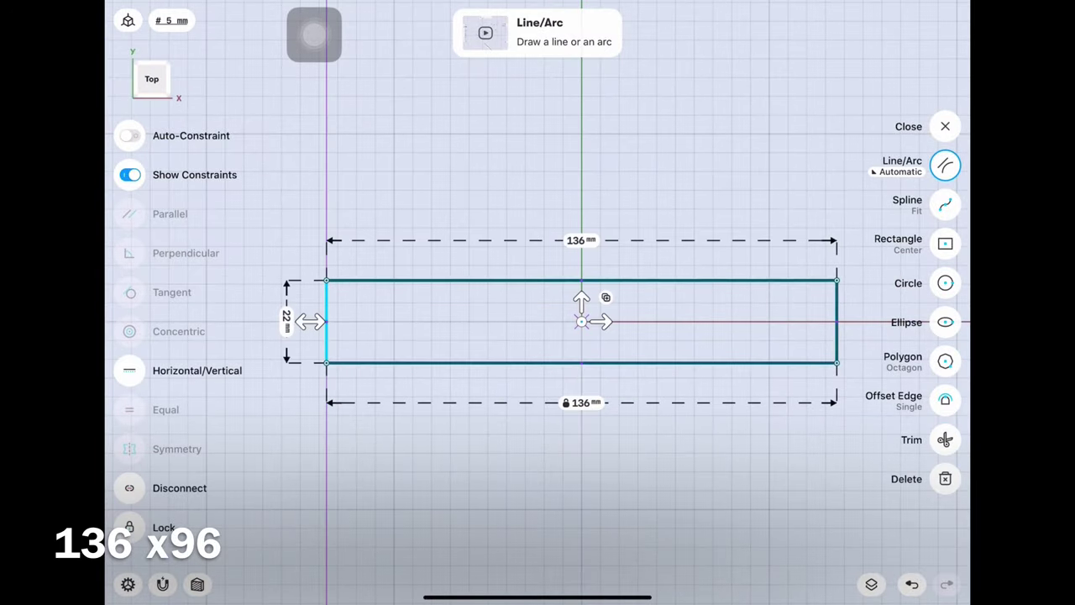
click(287, 320)
text(96)
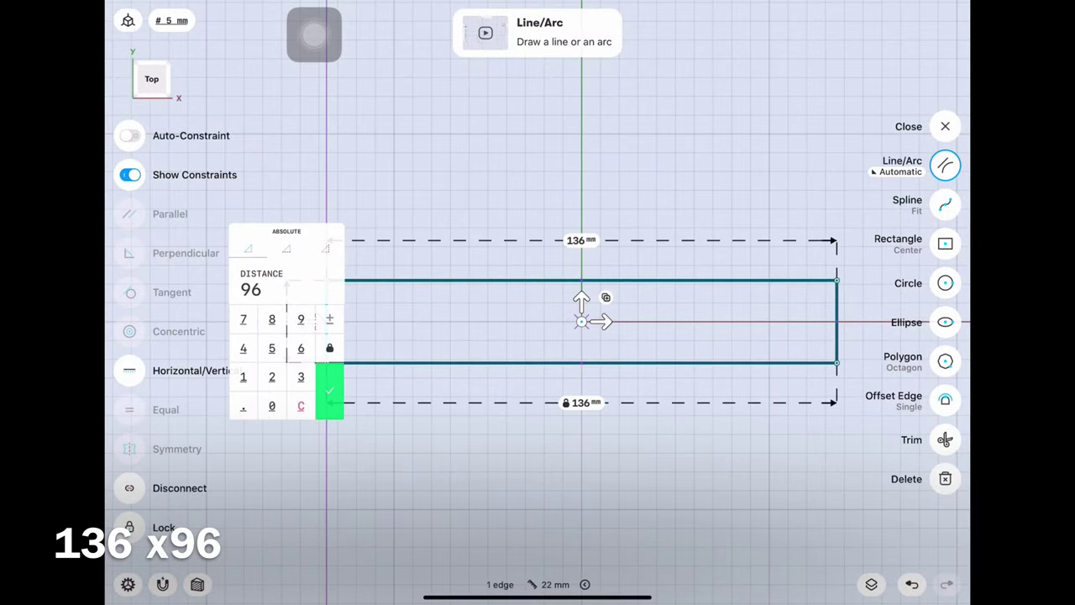
click(329, 390)
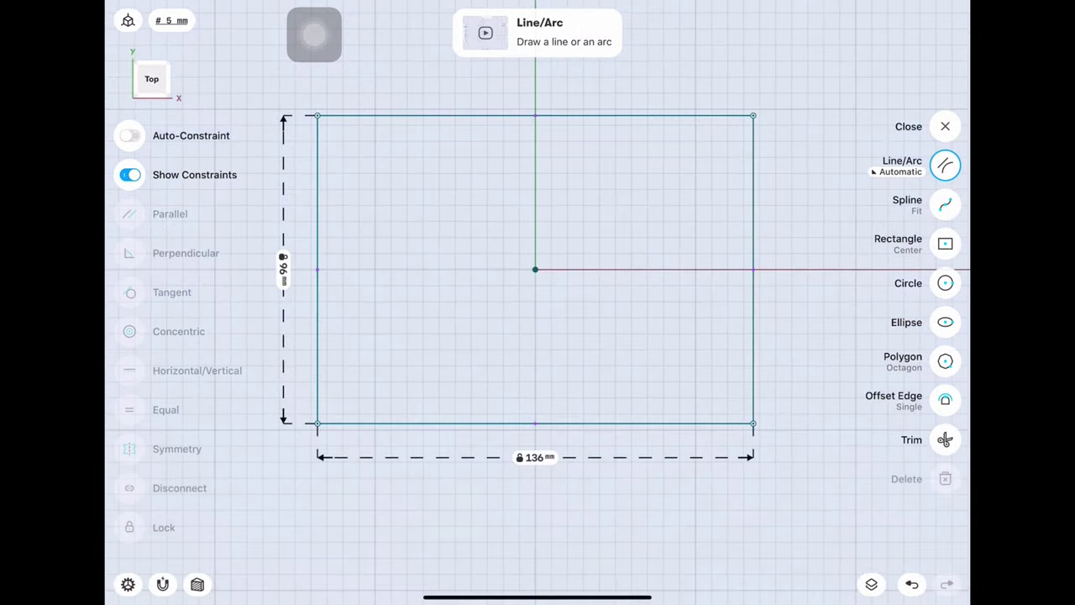
click(945, 126)
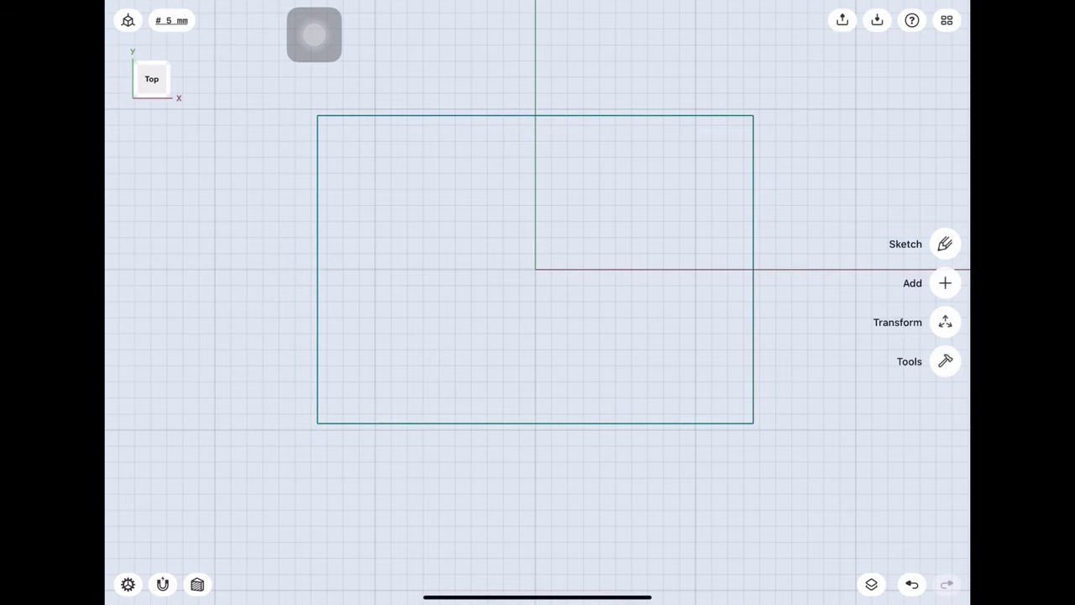
Draw a 12 mm-radius circle in the rectangle's lower-left corner
click(943, 244)
click(945, 283)
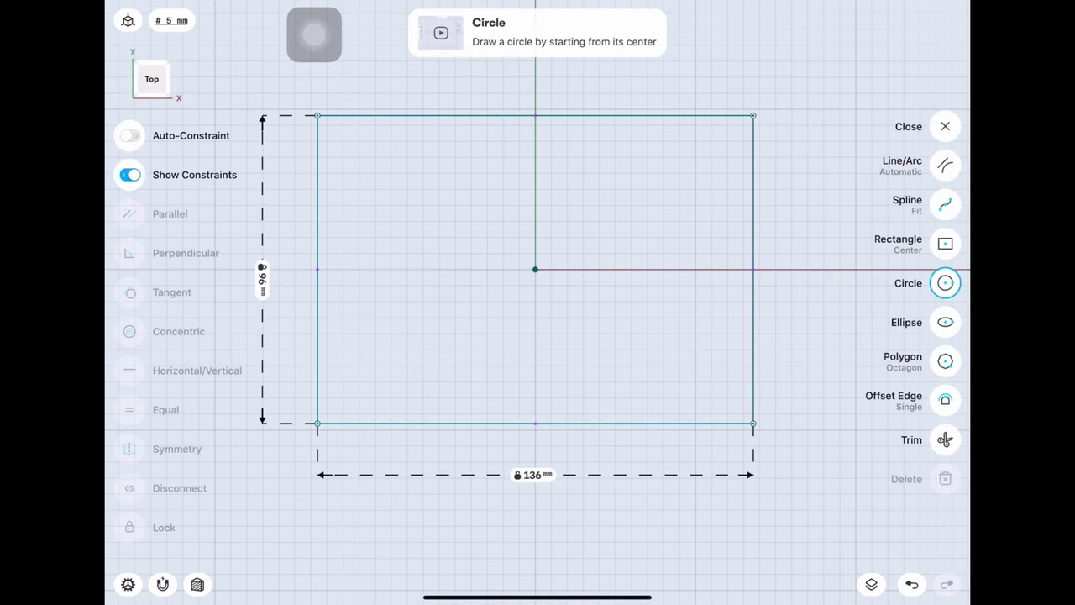
mouse_move(359, 350)
mouse_down()
mouse_move(398, 349)
mouse_move(359, 353)
mouse_move(360, 382)
mouse_up()
click(436, 349)
text(12)
click(487, 403)
click(945, 166)
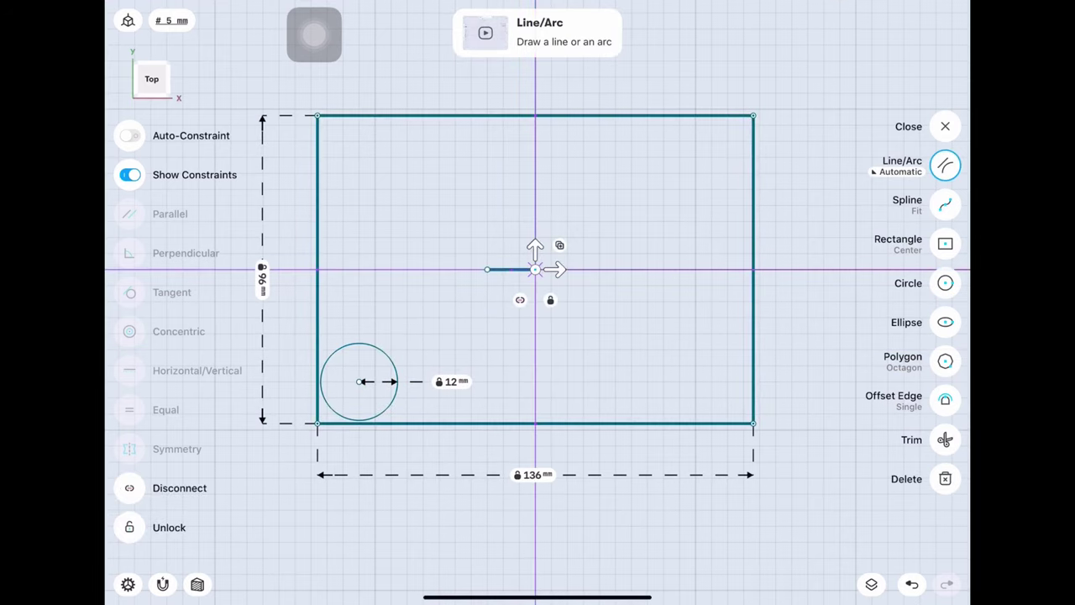
key(Escape)
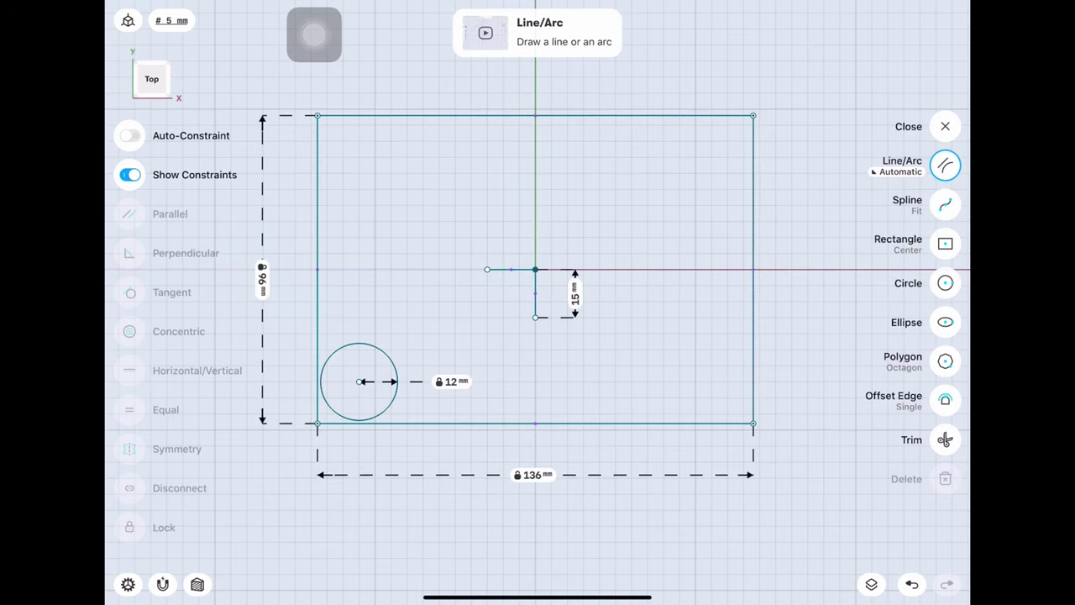
Make the circle tangent to the rectangle's left and bottom edges
click(317, 252)
click(359, 418)
click(172, 292)
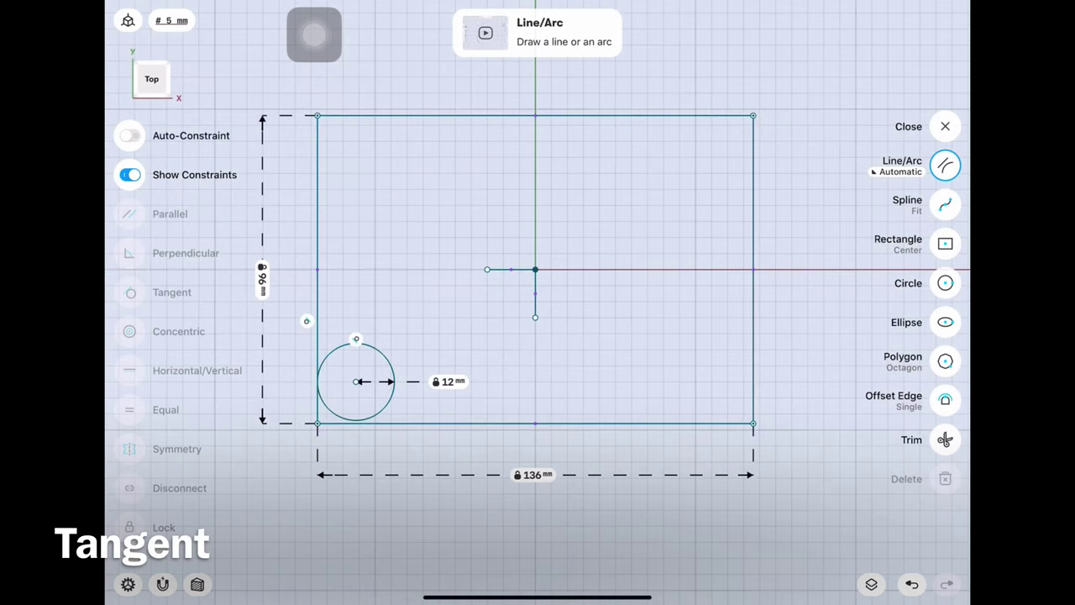
click(369, 346)
click(588, 423)
click(172, 292)
click(945, 126)
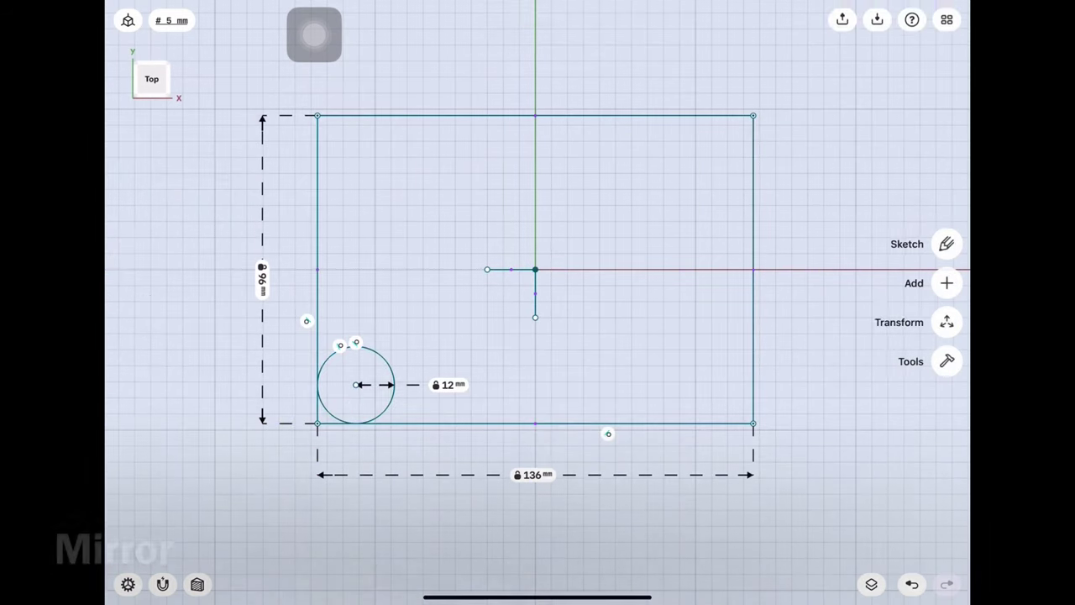
Mirror the circle to the lower-right corner, then mirror both bottom circles to the top corners
click(946, 322)
click(945, 401)
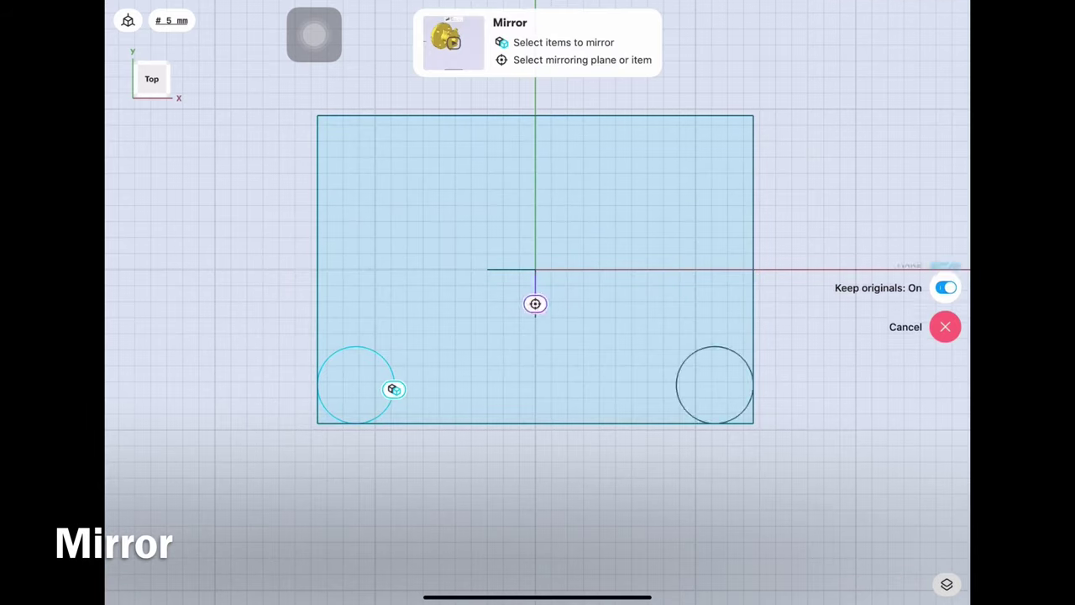
click(945, 263)
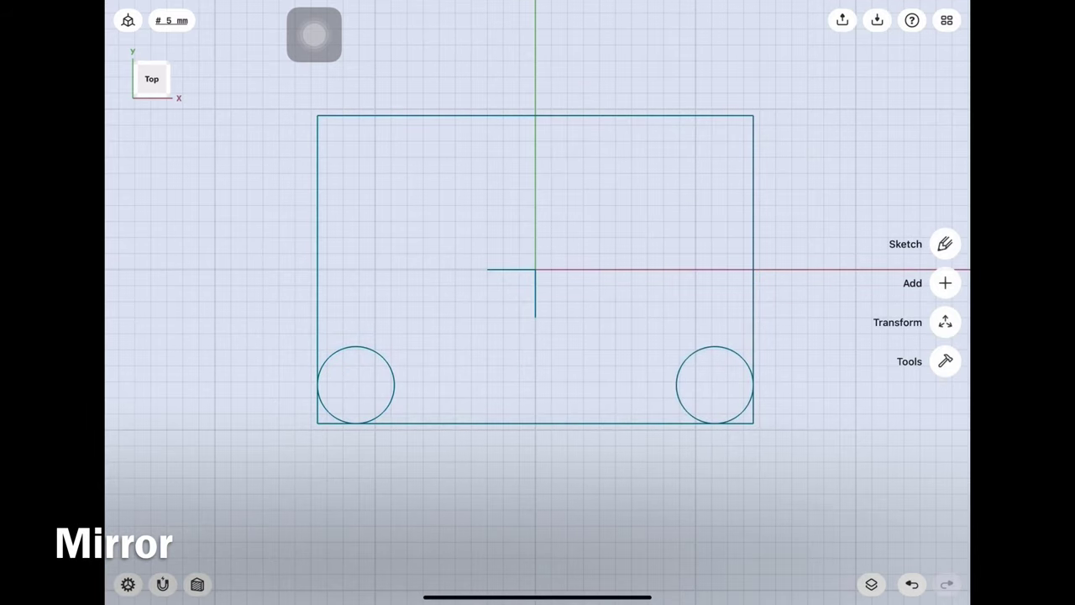
click(945, 321)
click(945, 400)
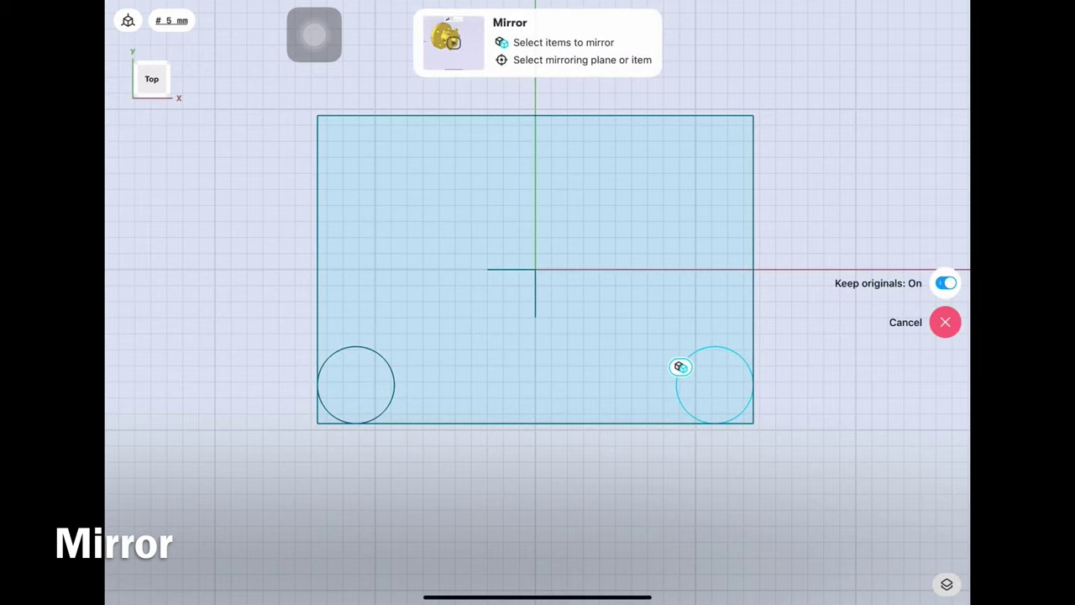
click(509, 269)
click(946, 261)
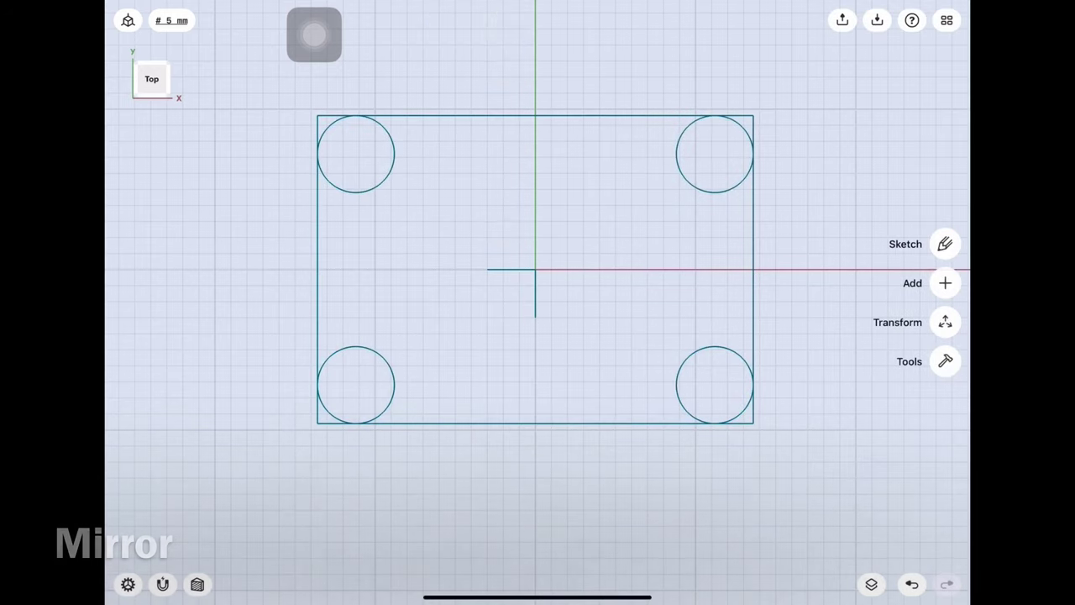
click(945, 244)
Trim the corners to the circle arcs and offset the outline loop 6.6 mm inward
click(945, 439)
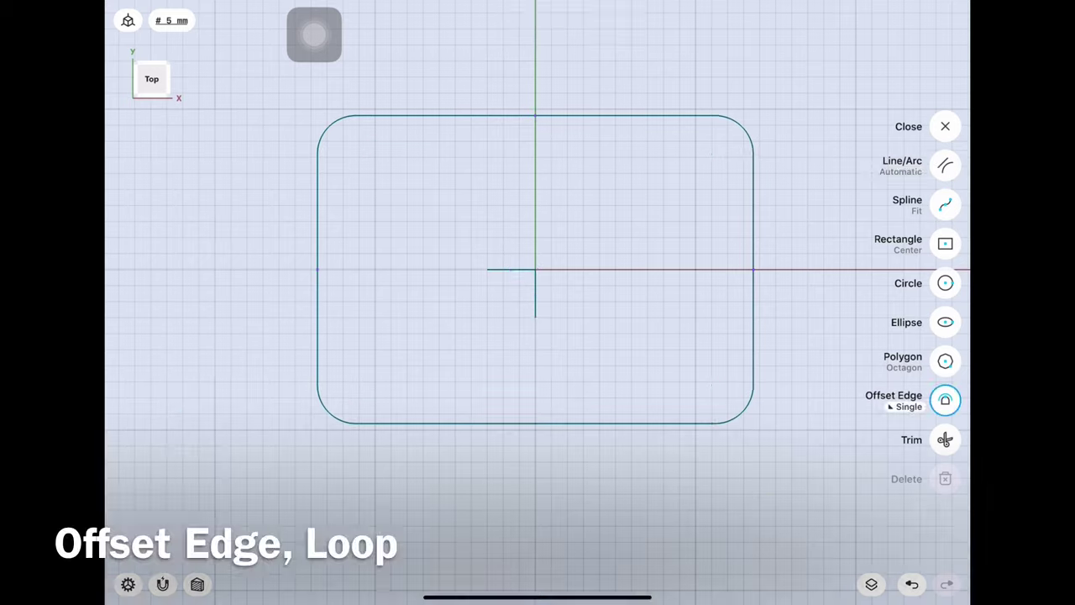
click(890, 404)
click(702, 408)
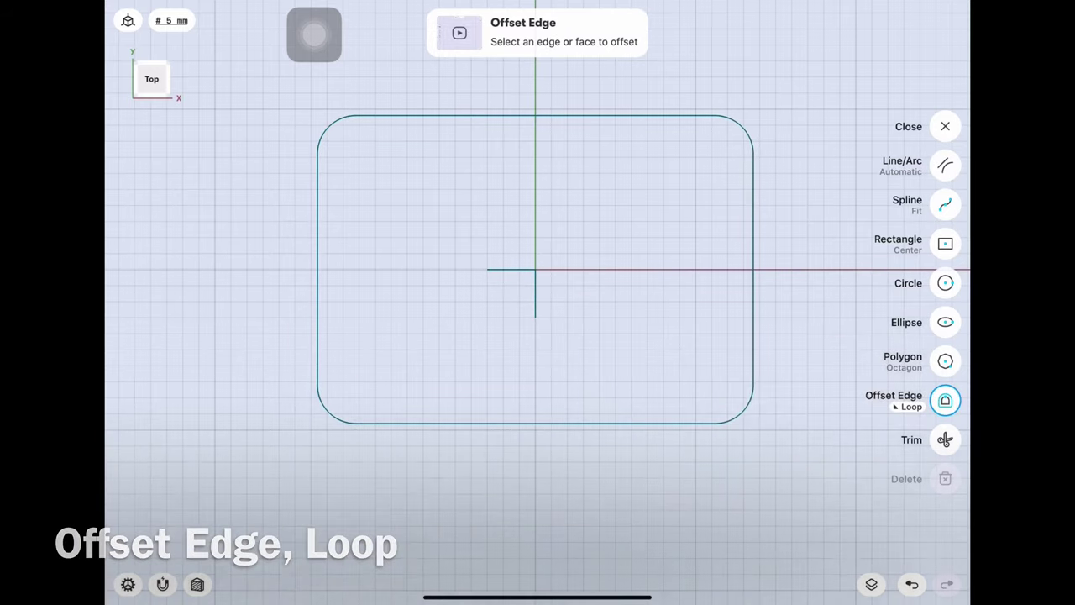
click(579, 422)
drag(579, 422, 579, 405)
click(579, 369)
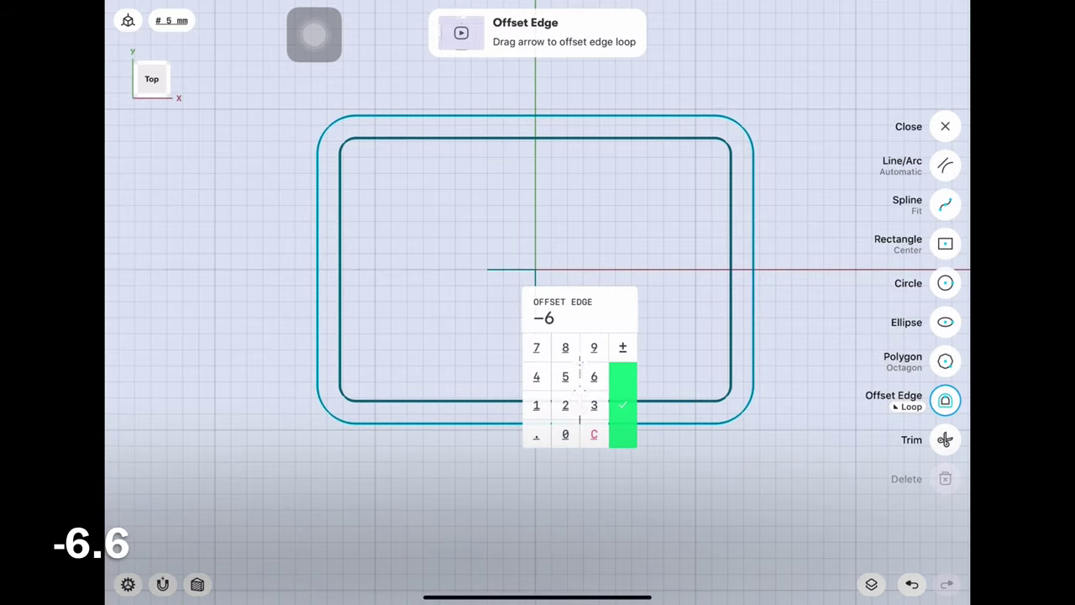
click(622, 405)
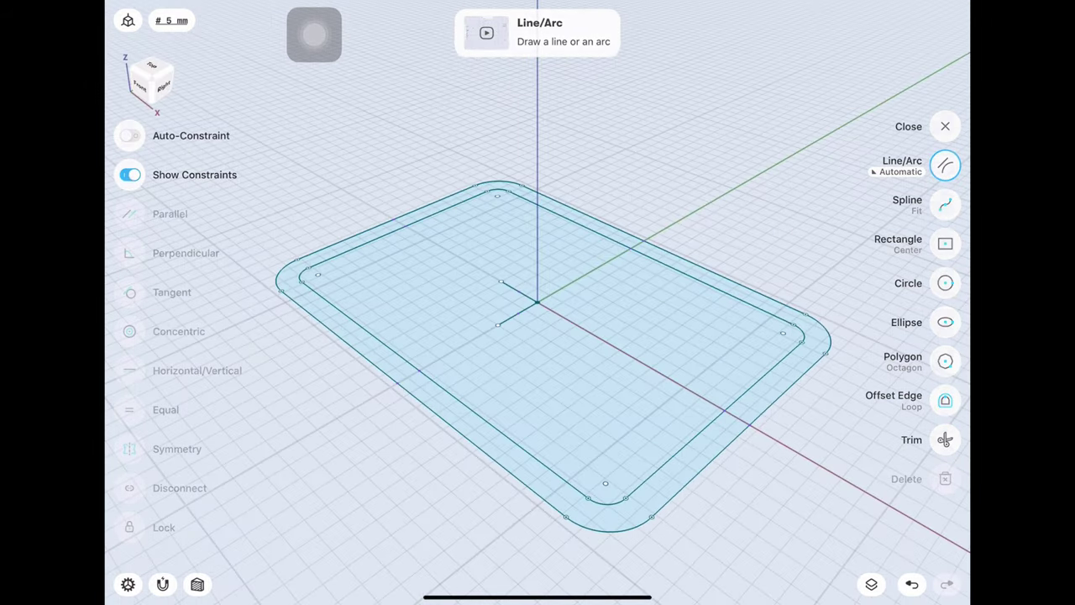
Extrude the ring between the two outlines 16 mm into frame walls
click(945, 126)
click(683, 445)
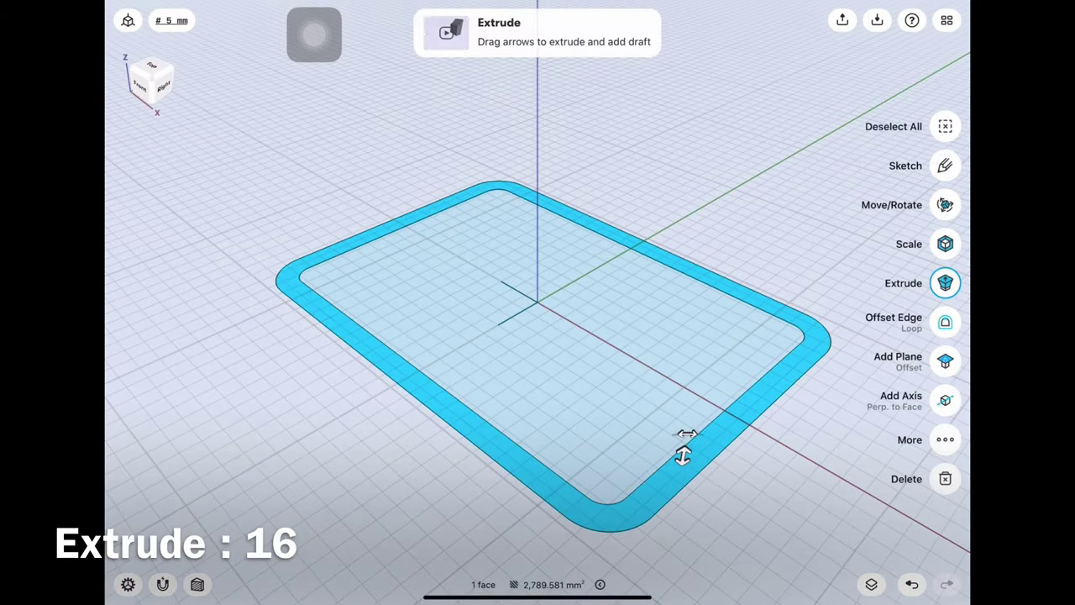
drag(684, 445, 692, 400)
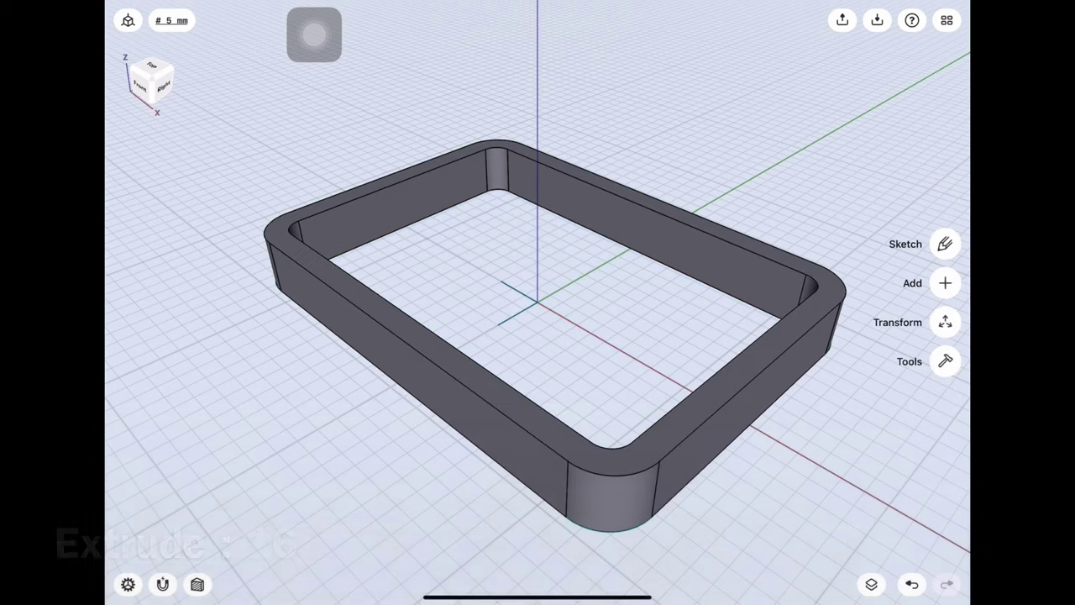
Fillet the inner and outer top edges at 3.3 mm, then hide Body 01
click(696, 392)
drag(696, 392, 692, 380)
click(716, 383)
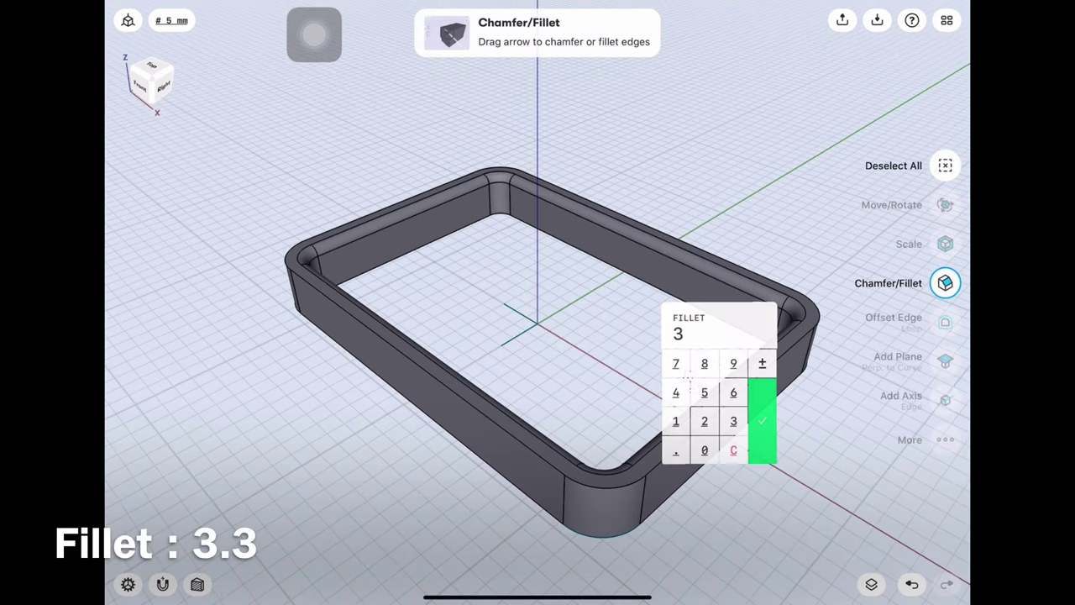
click(676, 450)
click(733, 420)
click(762, 420)
click(720, 412)
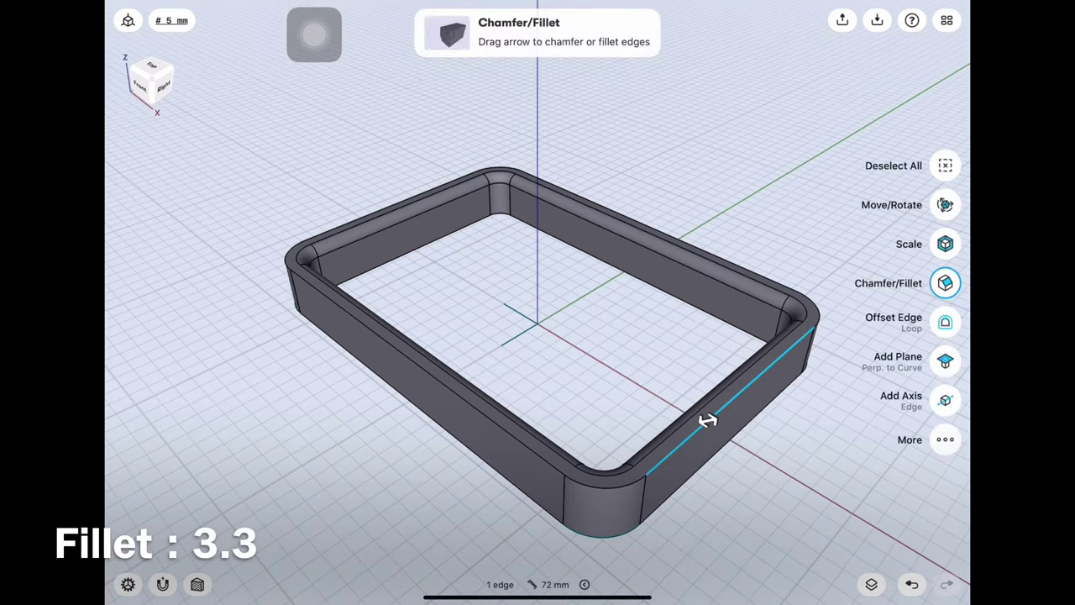
click(735, 393)
click(750, 431)
click(778, 432)
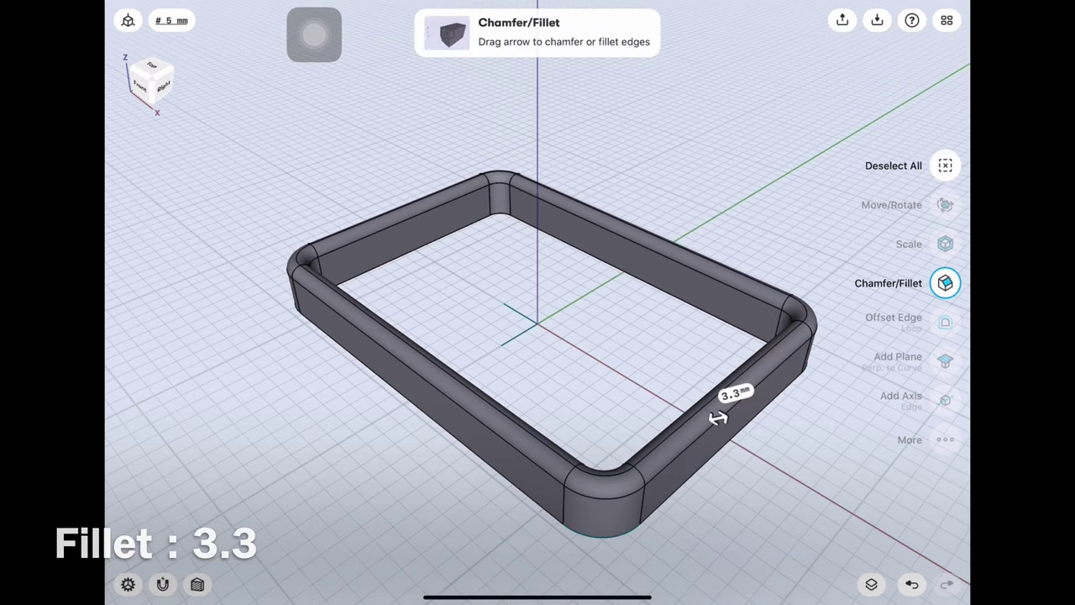
click(870, 585)
click(952, 54)
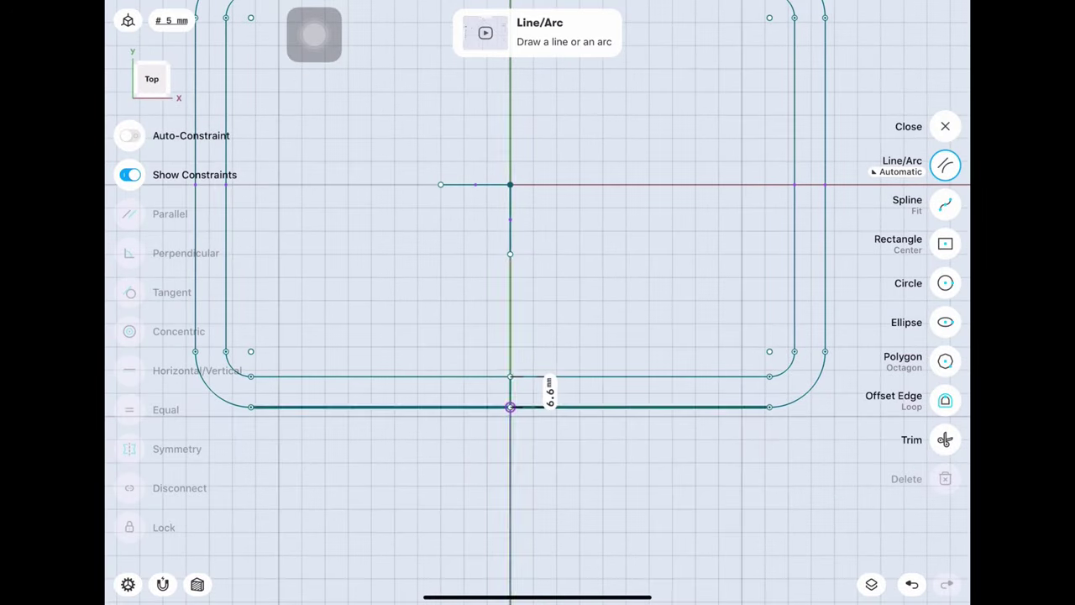
Offset the centre divider 32 mm to each side and remove the original divider
click(944, 399)
click(945, 399)
click(711, 439)
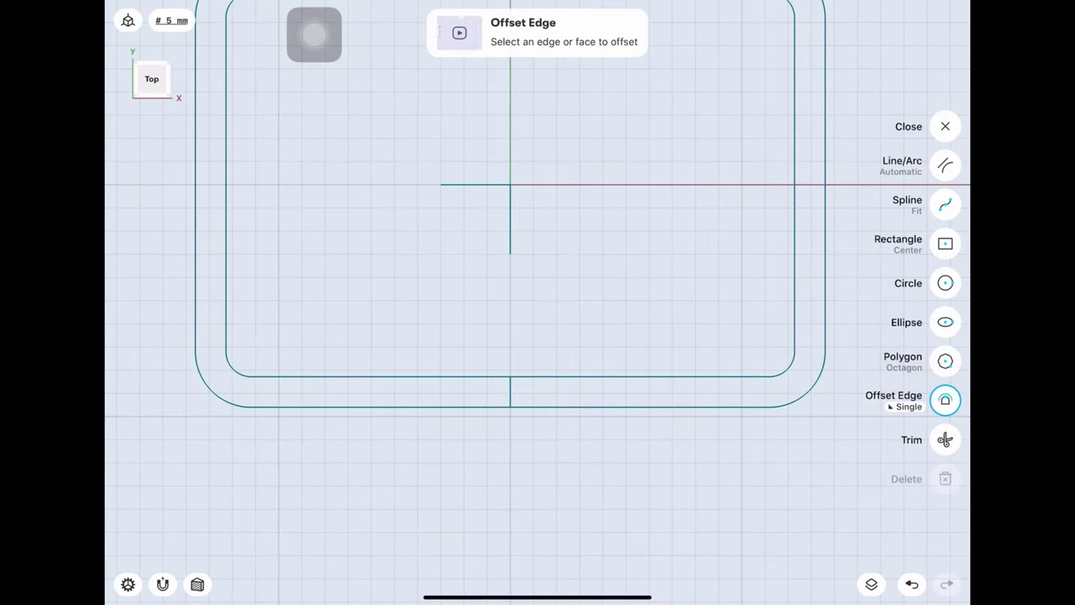
click(672, 428)
click(644, 428)
click(700, 428)
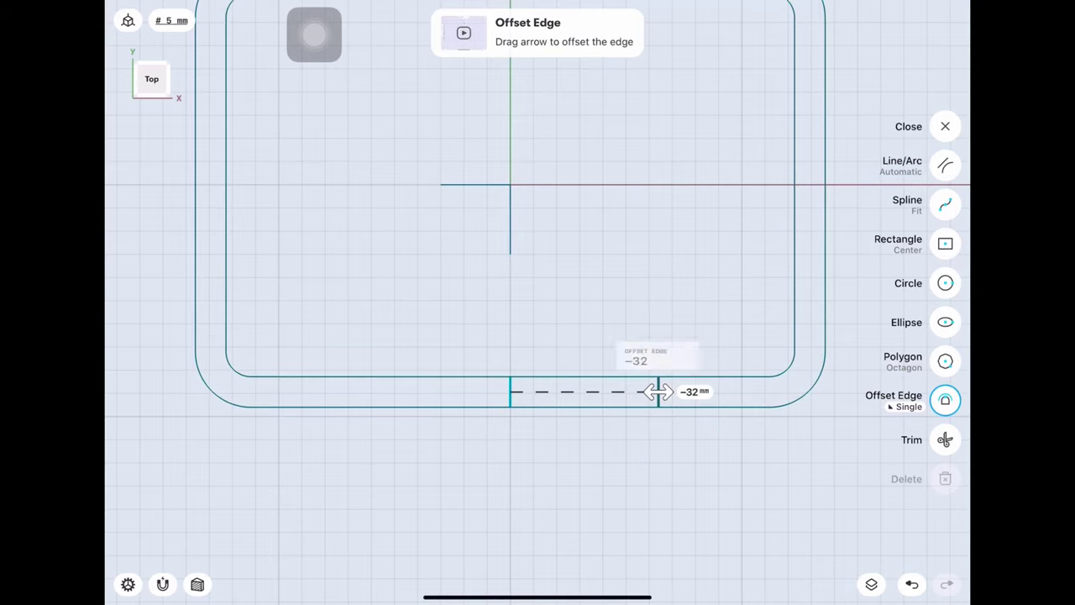
click(337, 387)
click(350, 425)
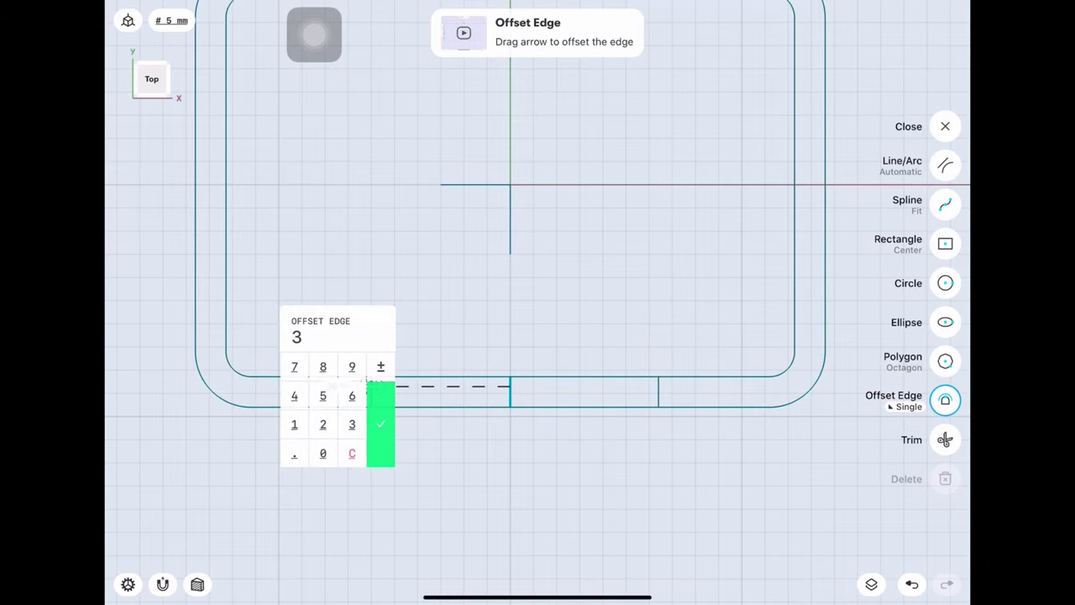
click(321, 425)
click(379, 420)
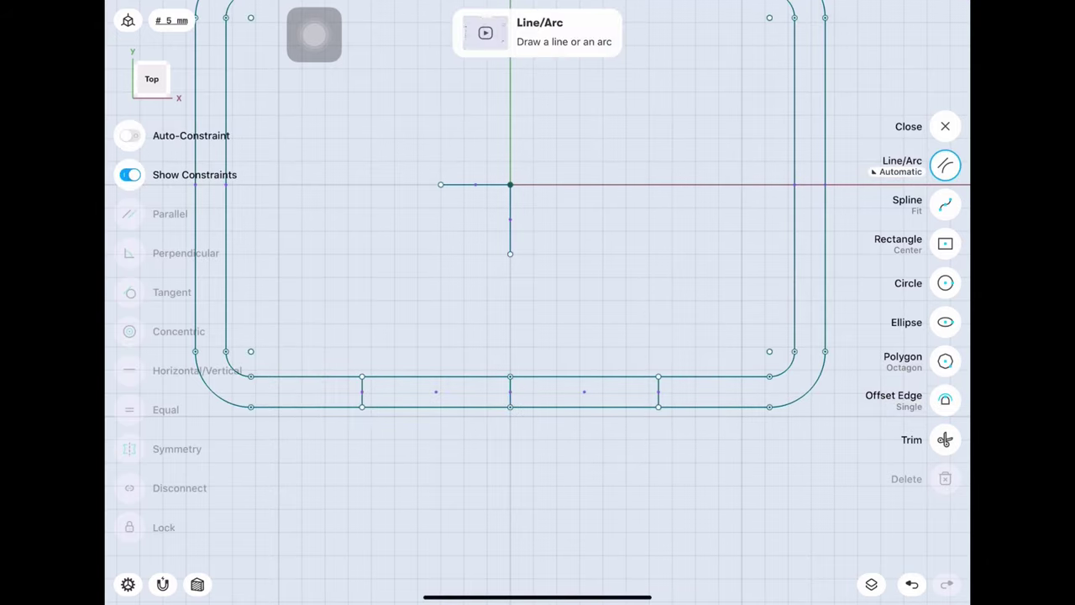
drag(510, 254, 509, 391)
Show Body 01 again and extrude the frame outline profile into solid walls
click(128, 20)
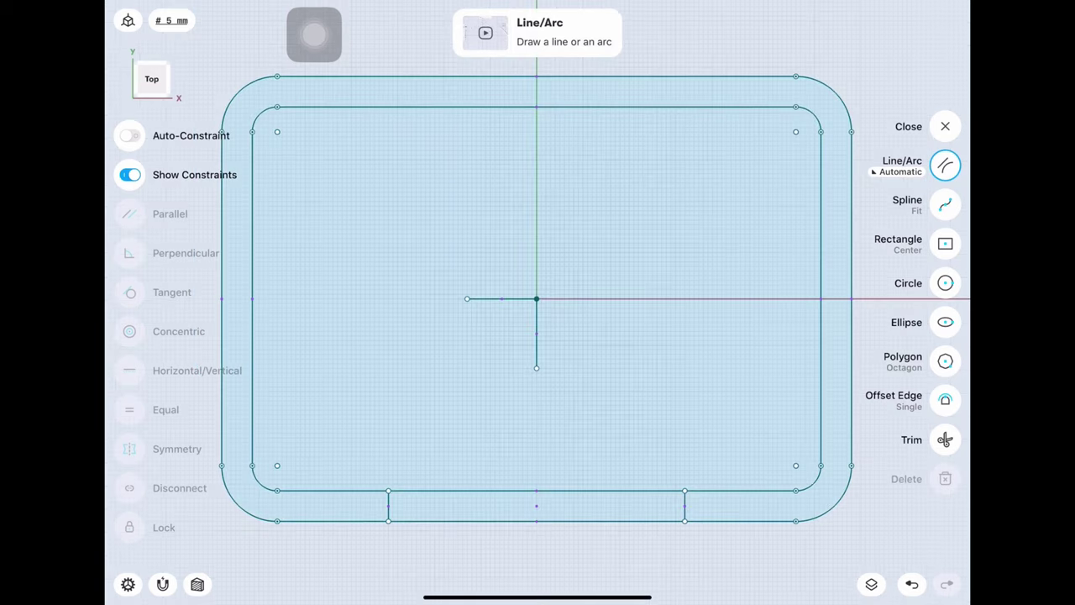
click(871, 584)
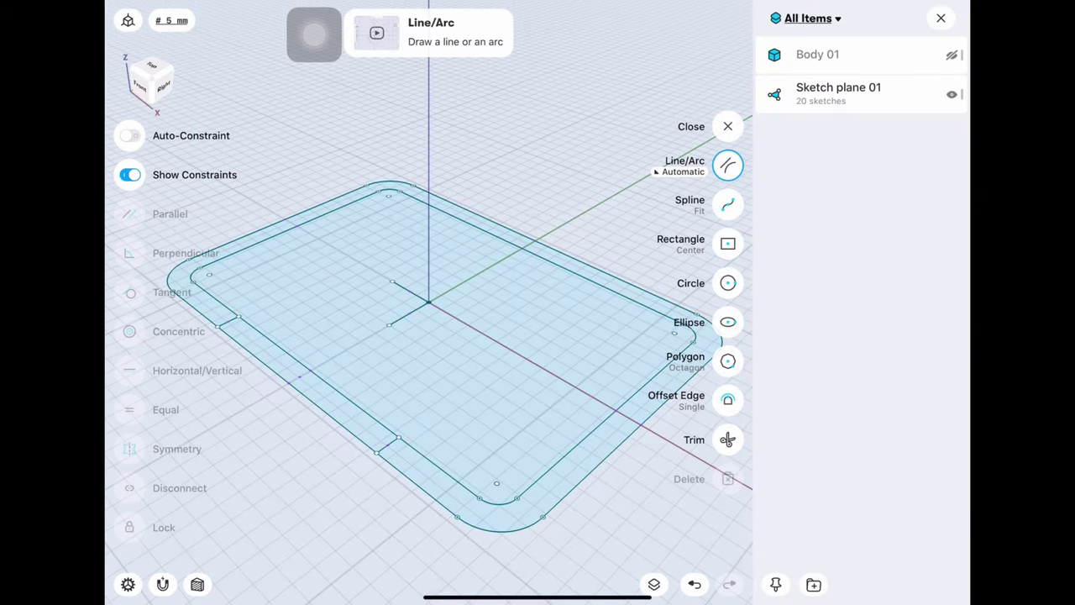
click(952, 55)
click(727, 126)
click(940, 18)
drag(537, 210, 538, 100)
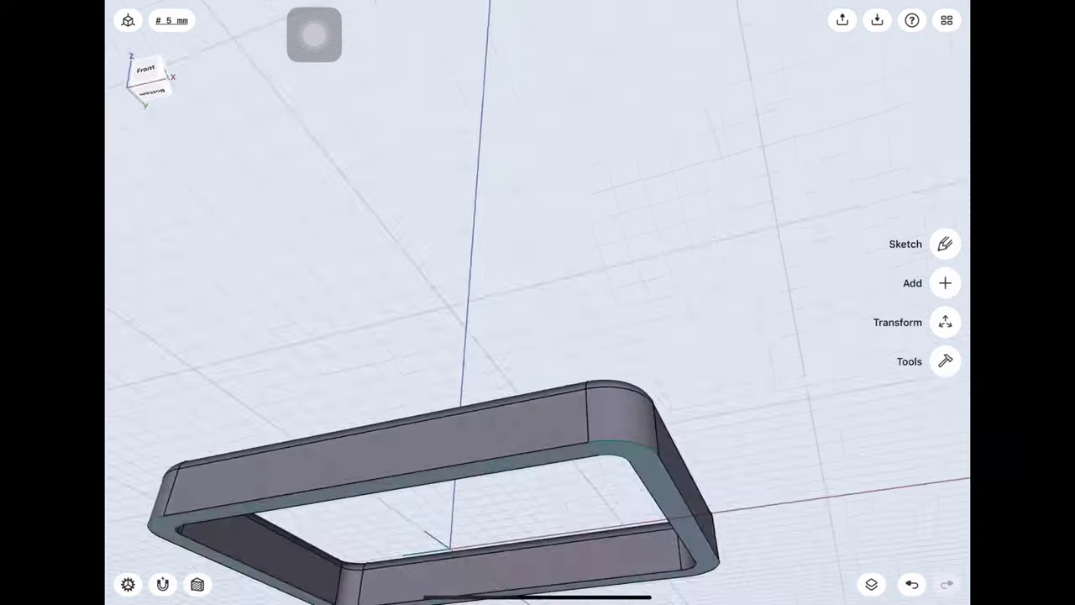
drag(537, 252, 588, 210)
key(ctrl+z)
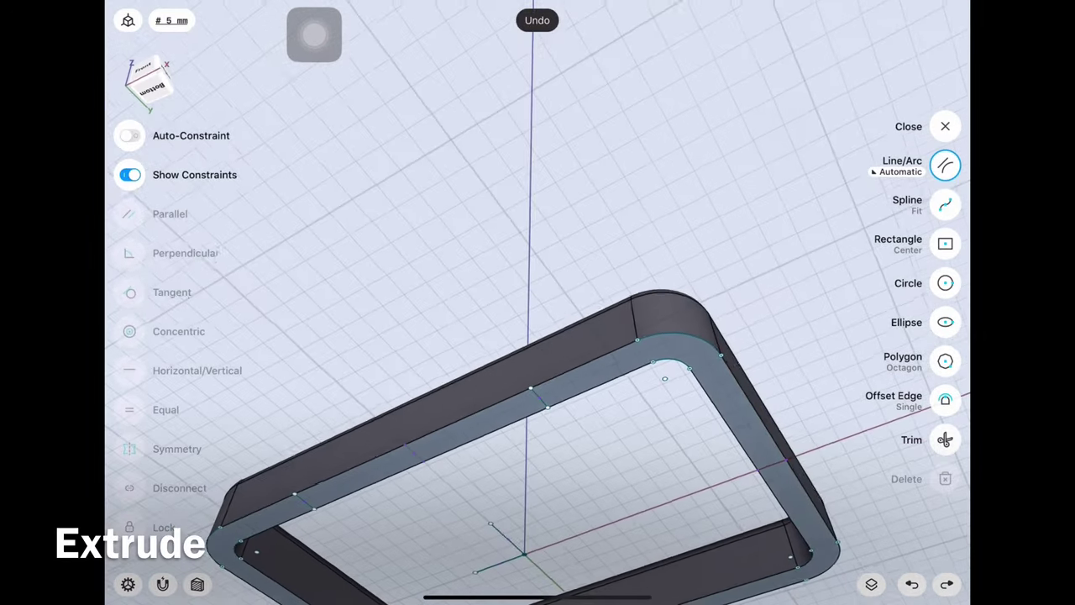
click(420, 394)
drag(439, 384, 442, 312)
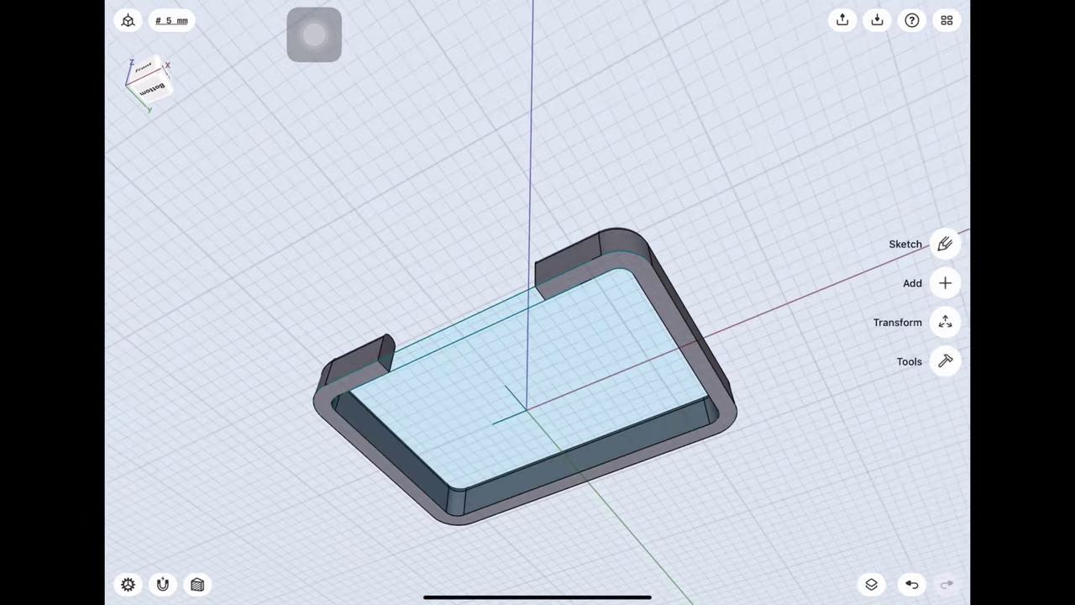
mouse_move(538, 252)
mouse_down()
mouse_move(537, 378)
mouse_move(554, 378)
mouse_move(587, 419)
mouse_move(621, 436)
mouse_up()
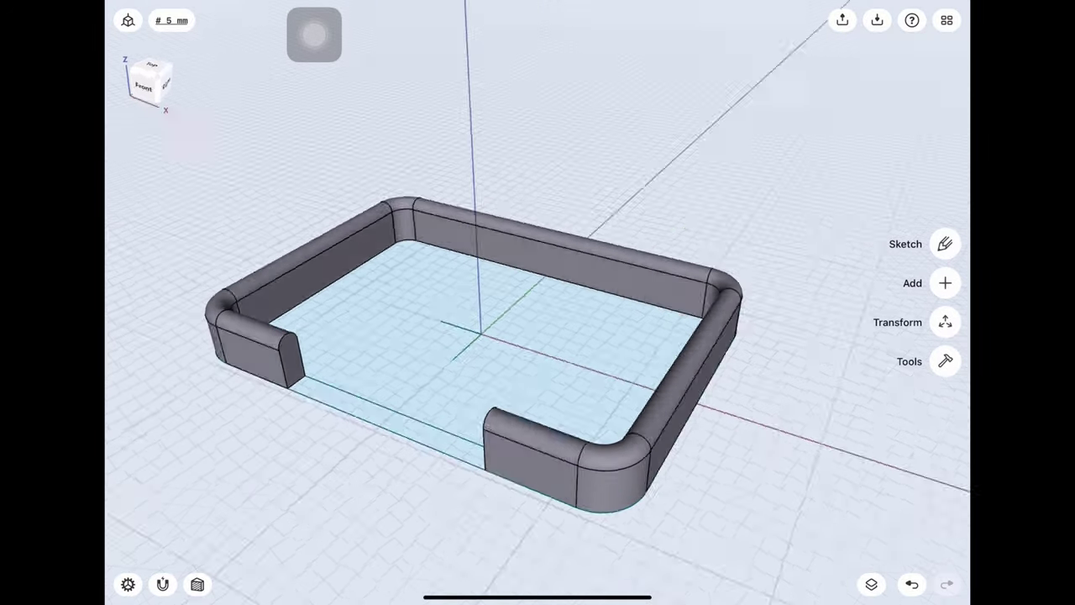
drag(537, 336, 537, 252)
Sketch on the wall face a 20 mm horizontal line and a 12 mm vertical line
click(378, 319)
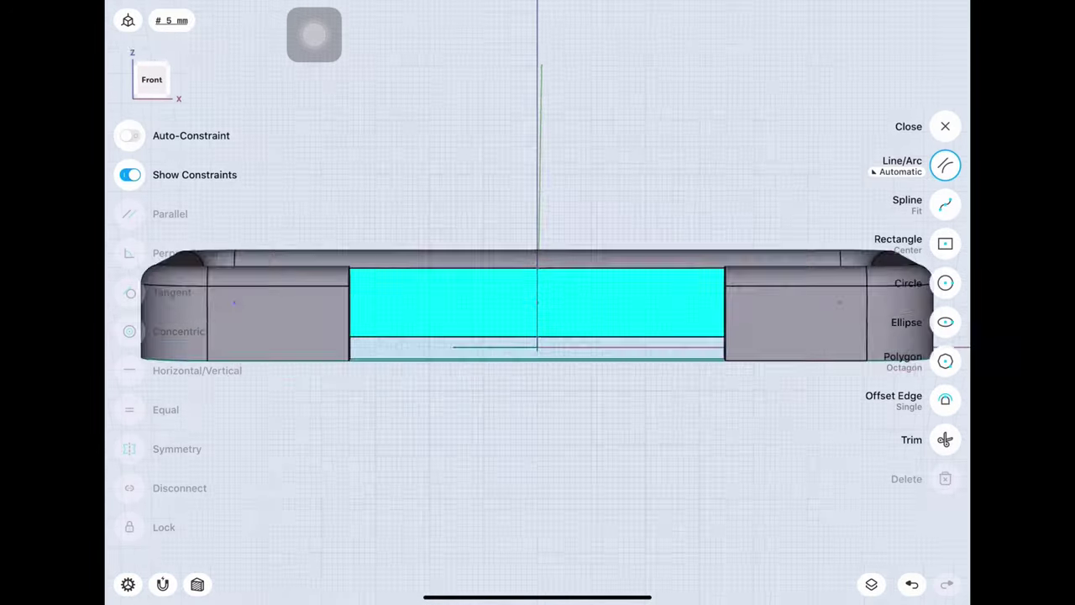
scroll(537, 336, up, 5)
click(944, 165)
mouse_move(454, 388)
mouse_down()
mouse_move(596, 388)
mouse_move(597, 360)
mouse_up()
click(521, 348)
text(20)
key(Return)
middle_drag(537, 336, 520, 353)
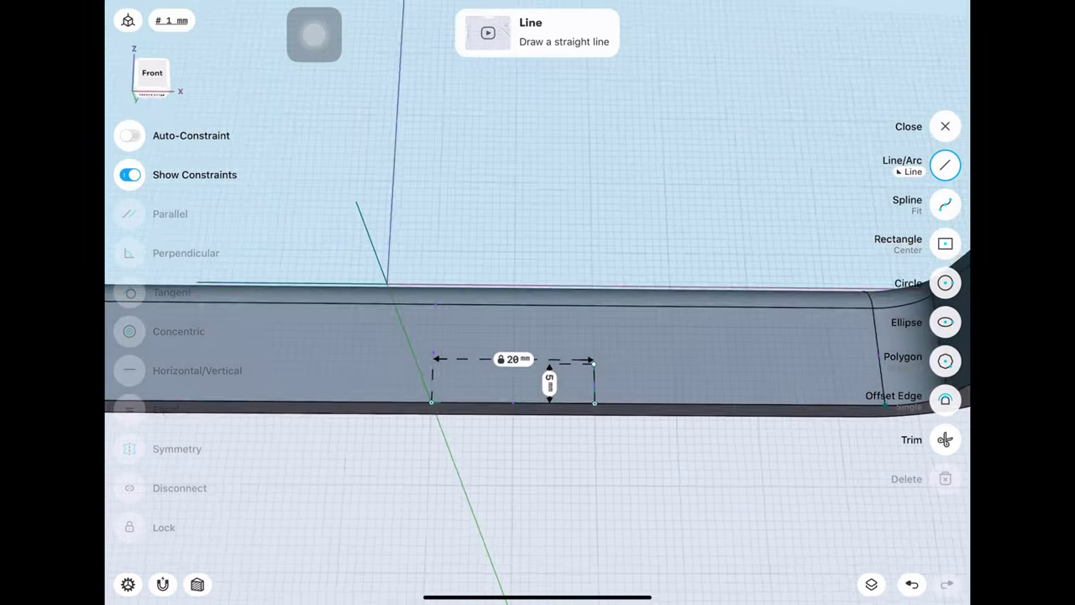
drag(594, 365, 433, 436)
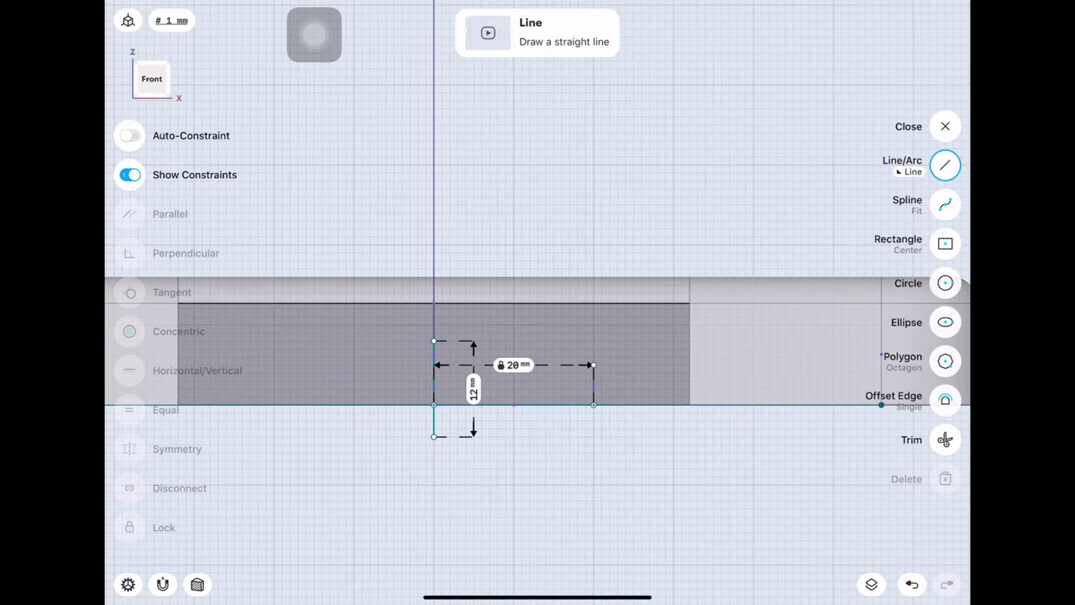
Draw a 2.5 mm-radius circle at the line's end and mirror it across the centre line
click(945, 283)
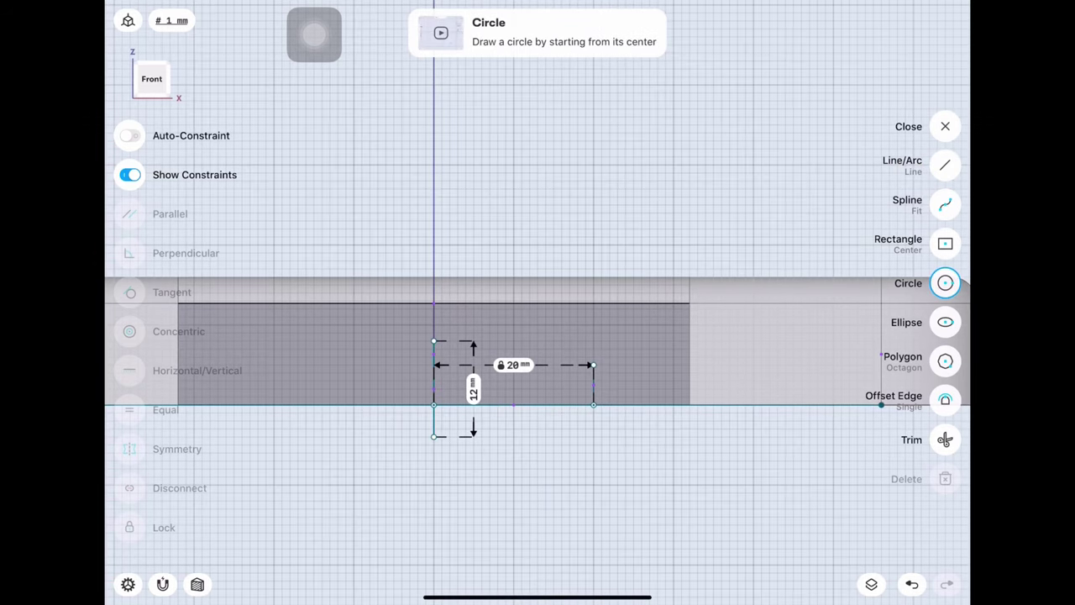
drag(594, 364, 610, 349)
click(656, 373)
click(712, 416)
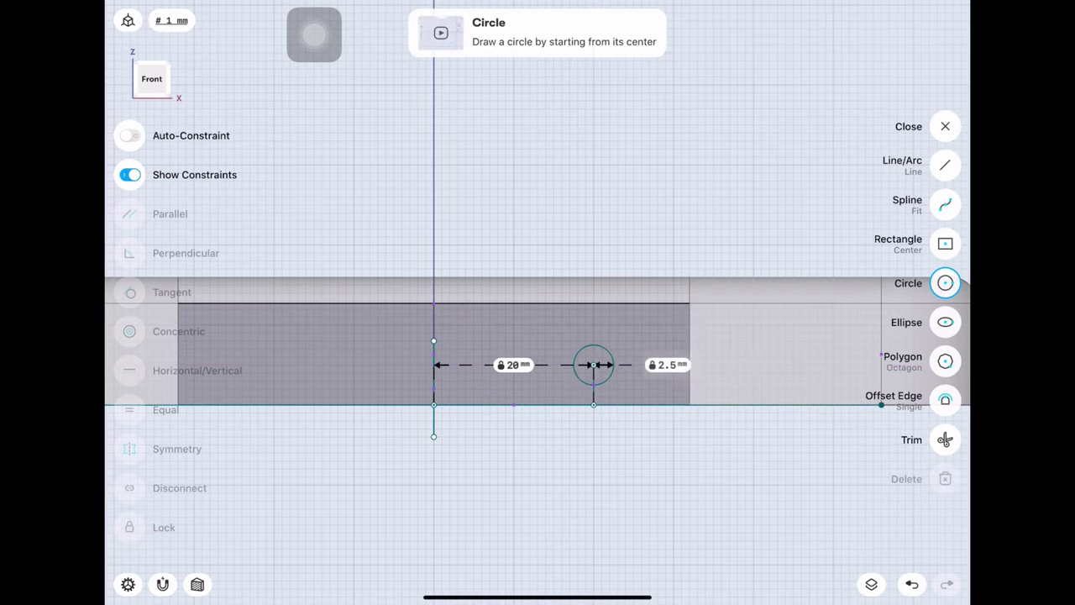
click(944, 126)
click(945, 322)
click(944, 401)
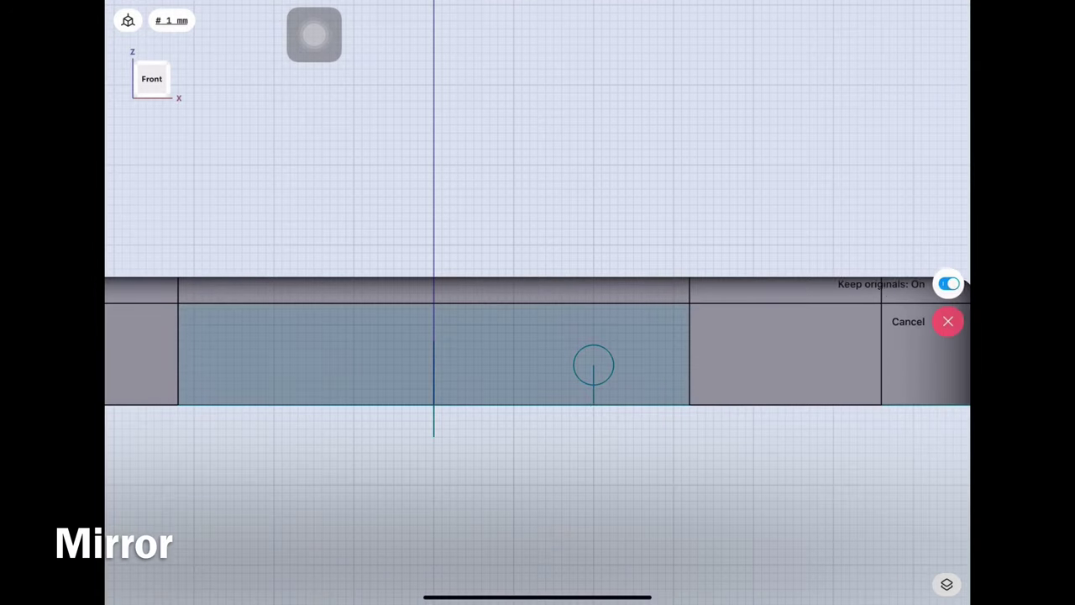
click(945, 263)
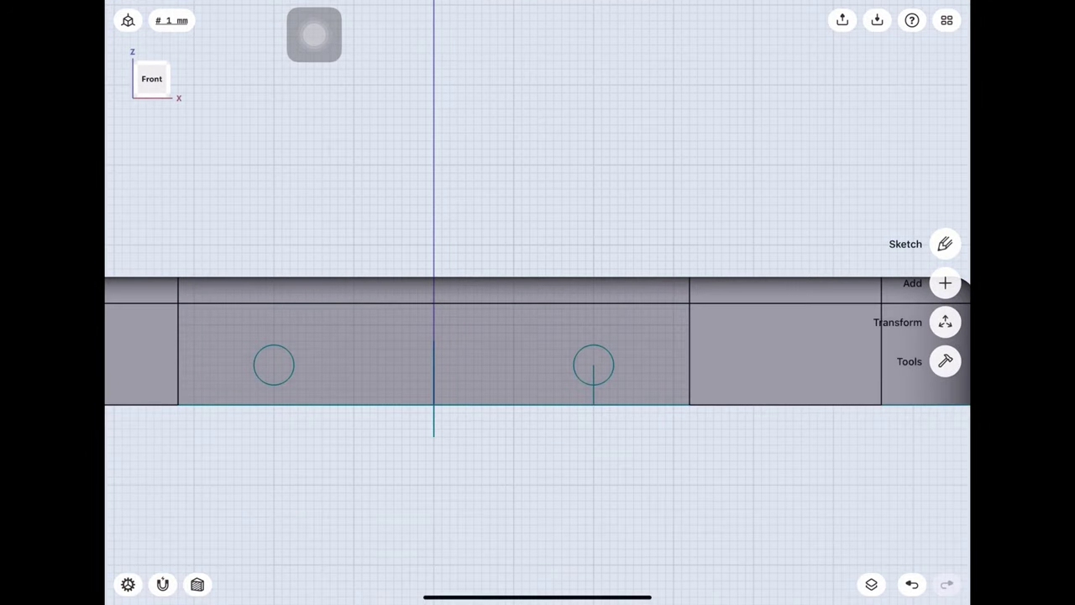
Delete the 12 mm vertical helper line and hide Body 01
drag(537, 503, 588, 436)
click(450, 361)
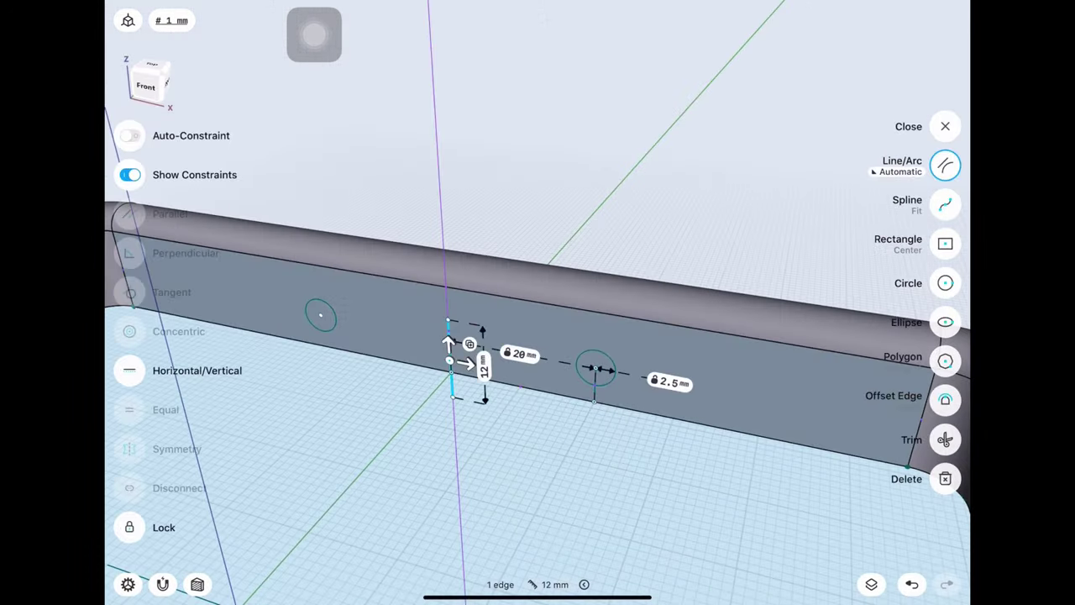
click(945, 479)
click(871, 583)
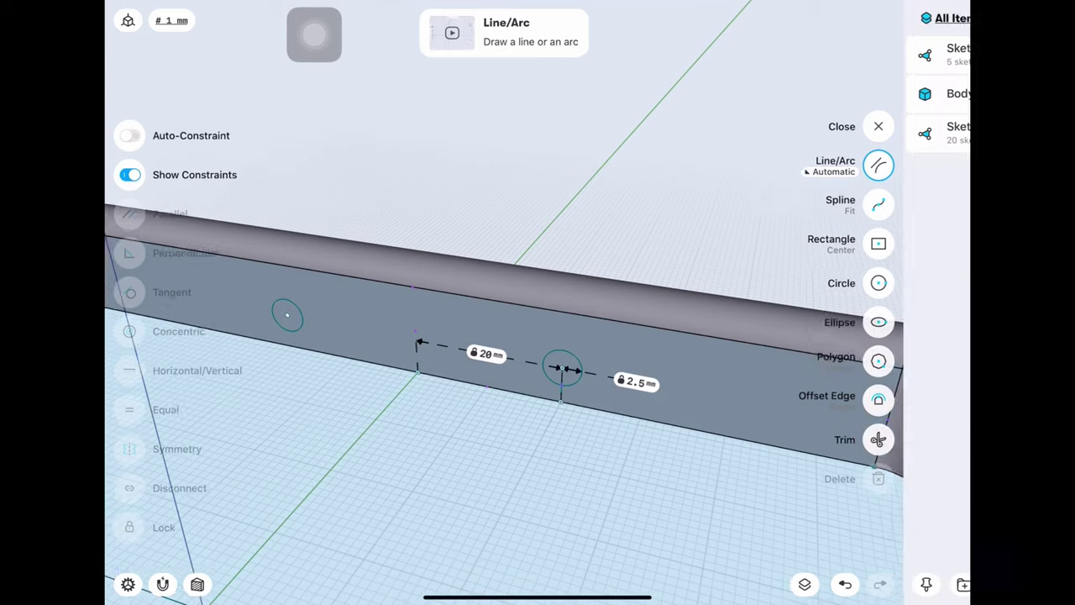
click(952, 94)
click(727, 126)
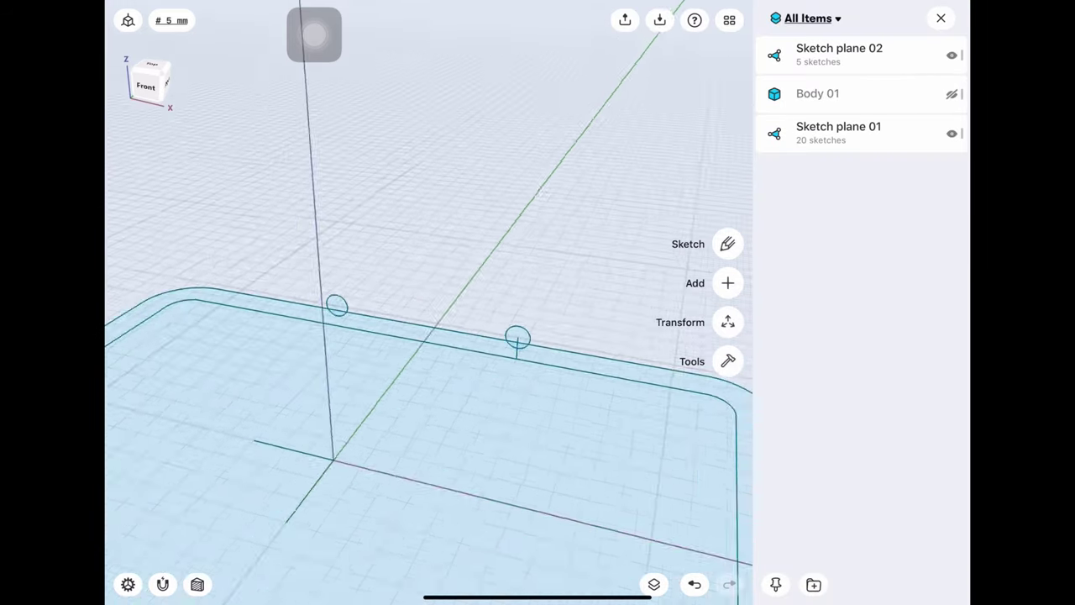
mouse_move(420, 462)
mouse_down()
mouse_move(420, 403)
mouse_move(436, 504)
mouse_up()
scroll(420, 378, up, 3)
scroll(420, 378, up, 2)
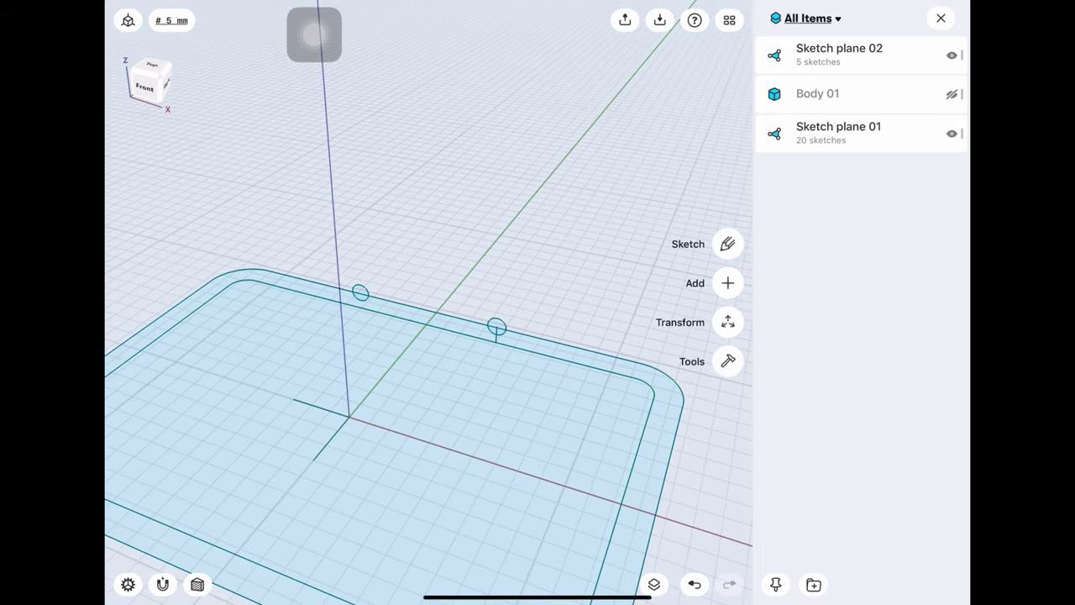
Delete the remaining vertical, 112 mm and 20 mm helper lines, then show Body 01 again
click(428, 309)
scroll(453, 311, up, 3)
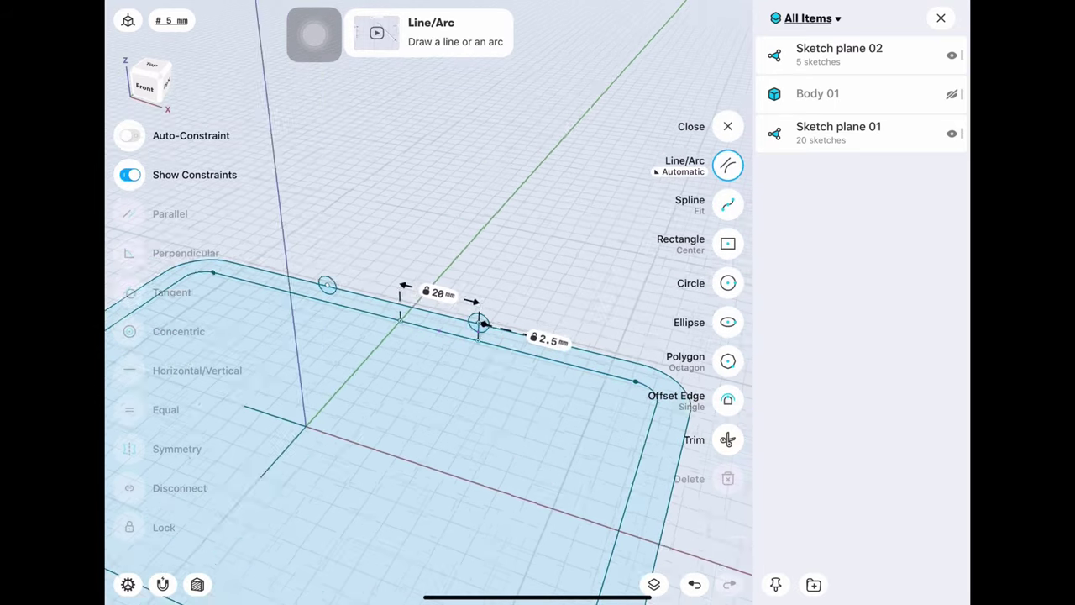
drag(464, 309, 481, 383)
scroll(481, 382, up, 3)
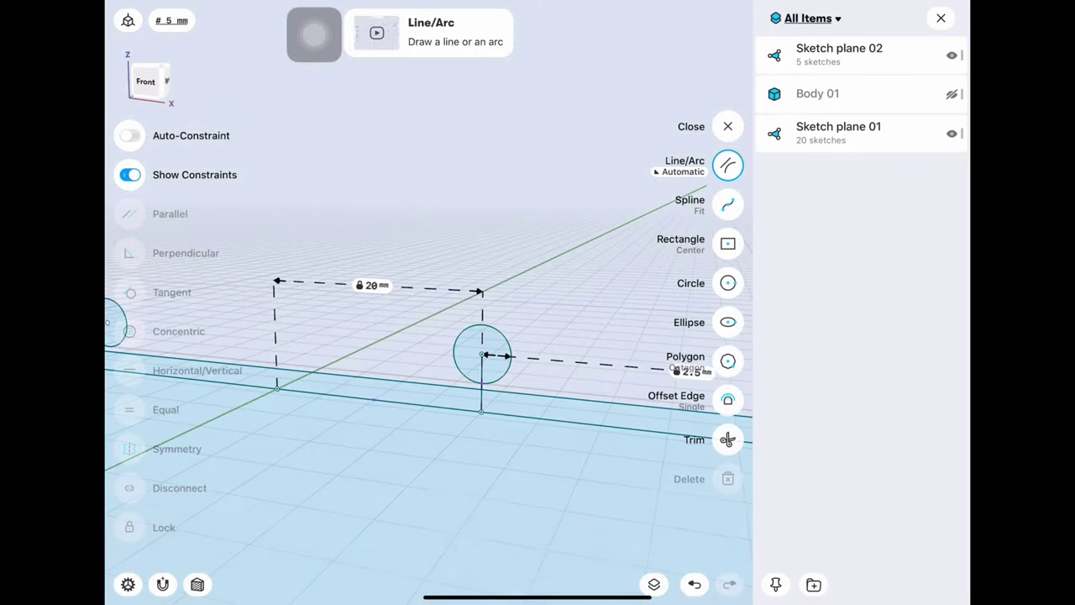
click(481, 387)
click(727, 477)
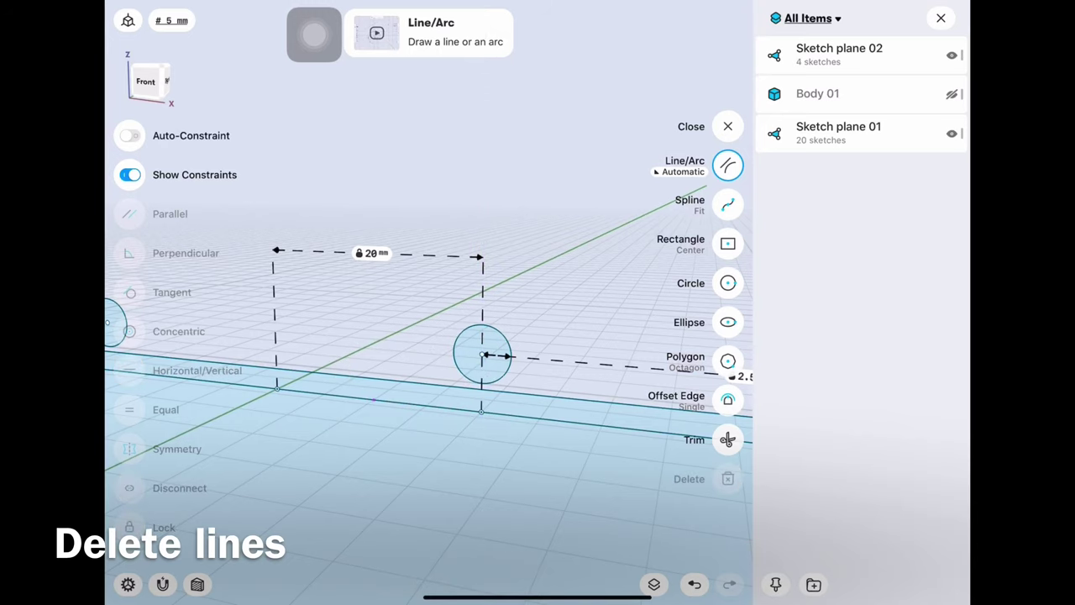
scroll(420, 335, down, 3)
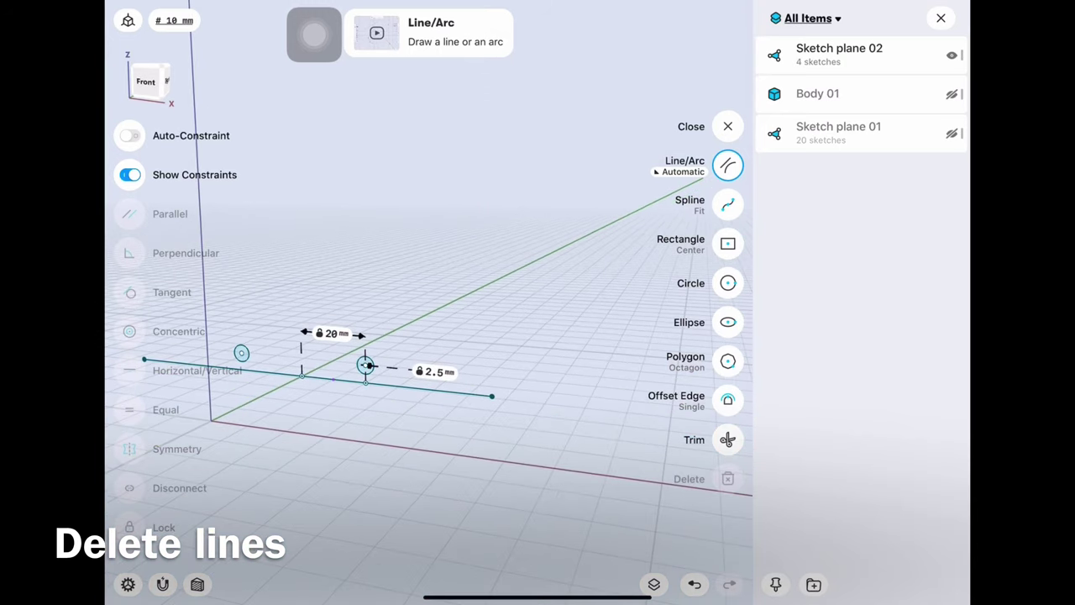
click(428, 388)
click(727, 478)
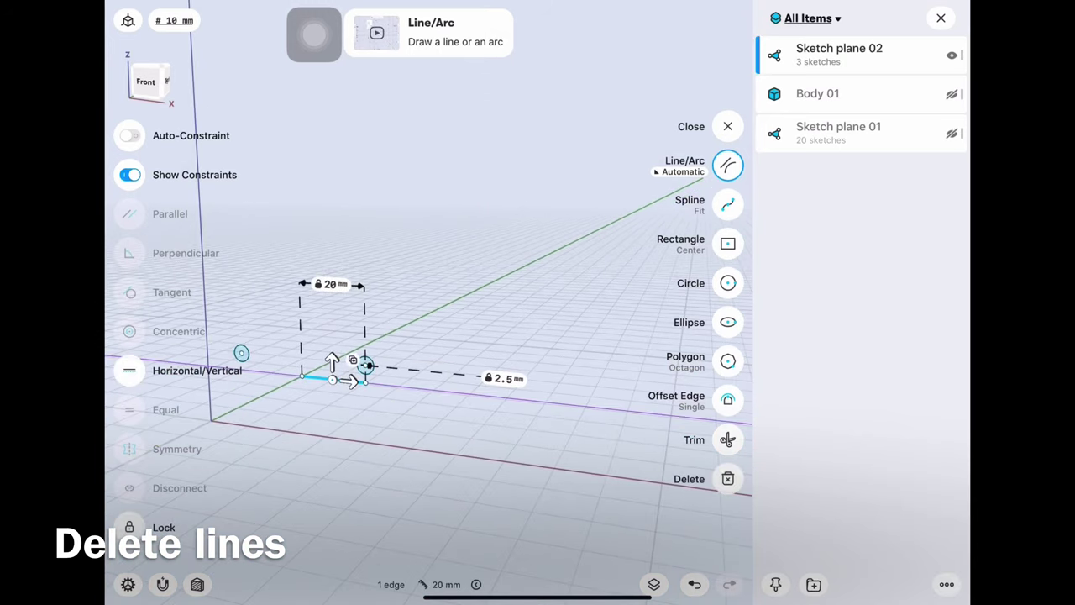
click(727, 478)
click(951, 93)
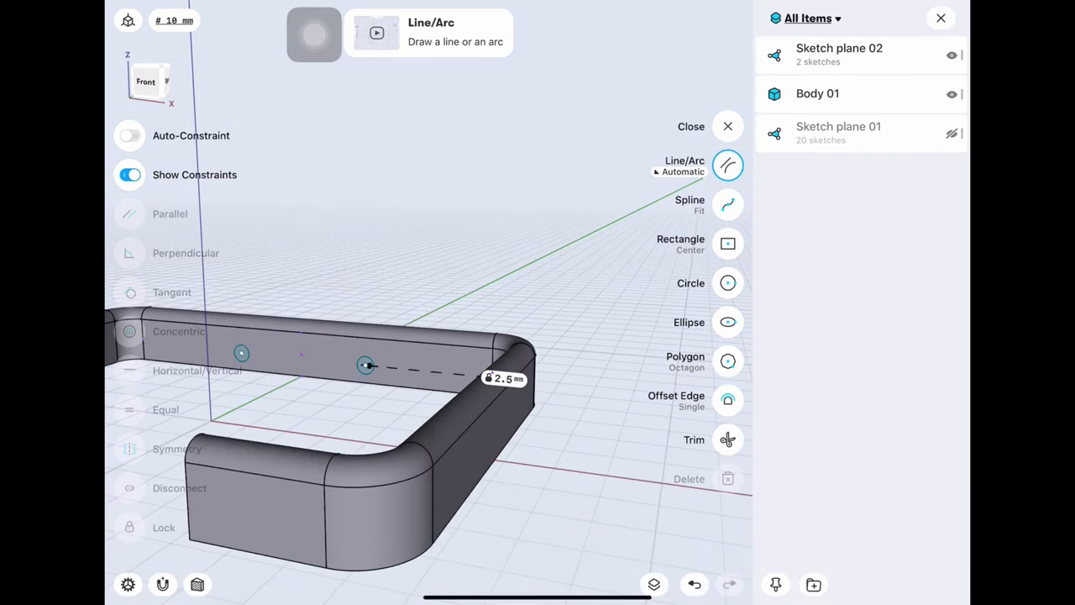
click(940, 17)
Extrude both wall circles into the wall to cut two holes
click(943, 123)
middle_drag(537, 336, 436, 319)
scroll(537, 336, up, 5)
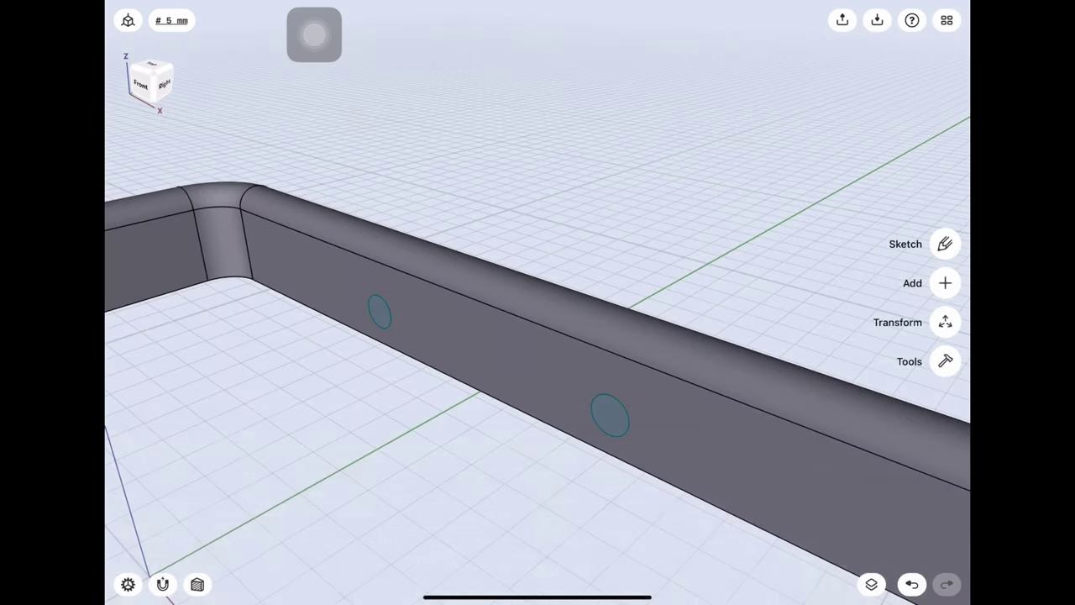
click(379, 313)
click(610, 414)
drag(626, 408, 697, 357)
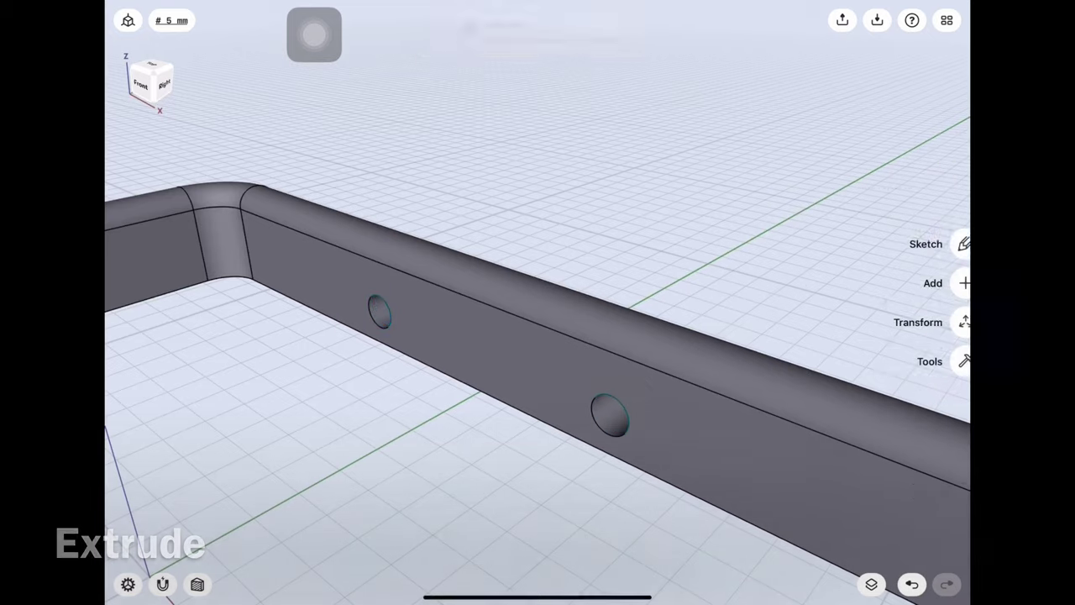
scroll(537, 336, down, 5)
middle_drag(537, 336, 420, 311)
Toggle item visibility, ending with Body 01 hidden and the frame sketch shown
click(871, 583)
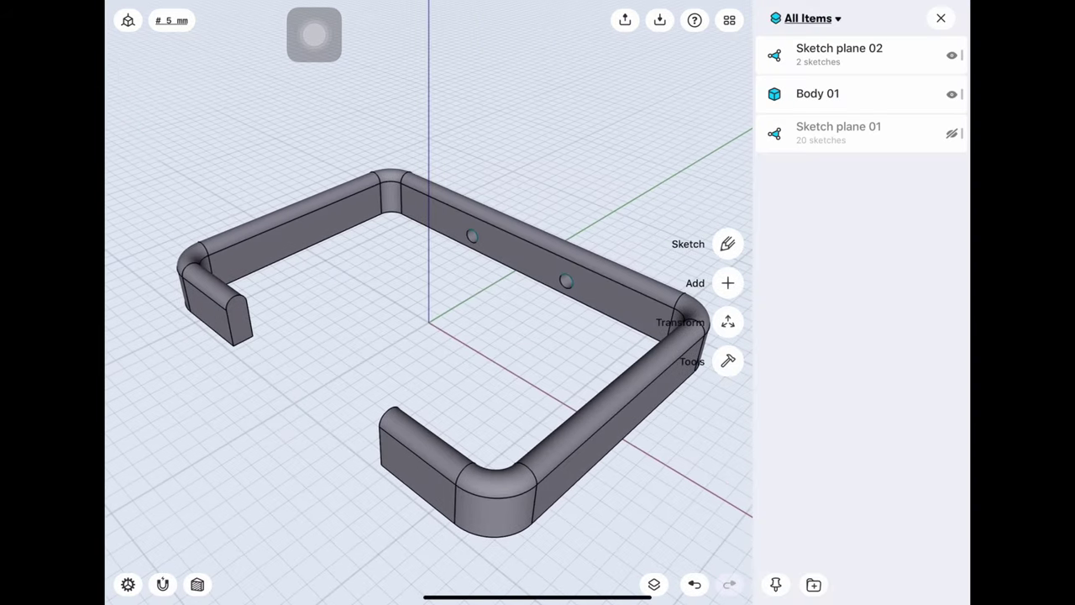
click(951, 94)
click(951, 55)
click(952, 133)
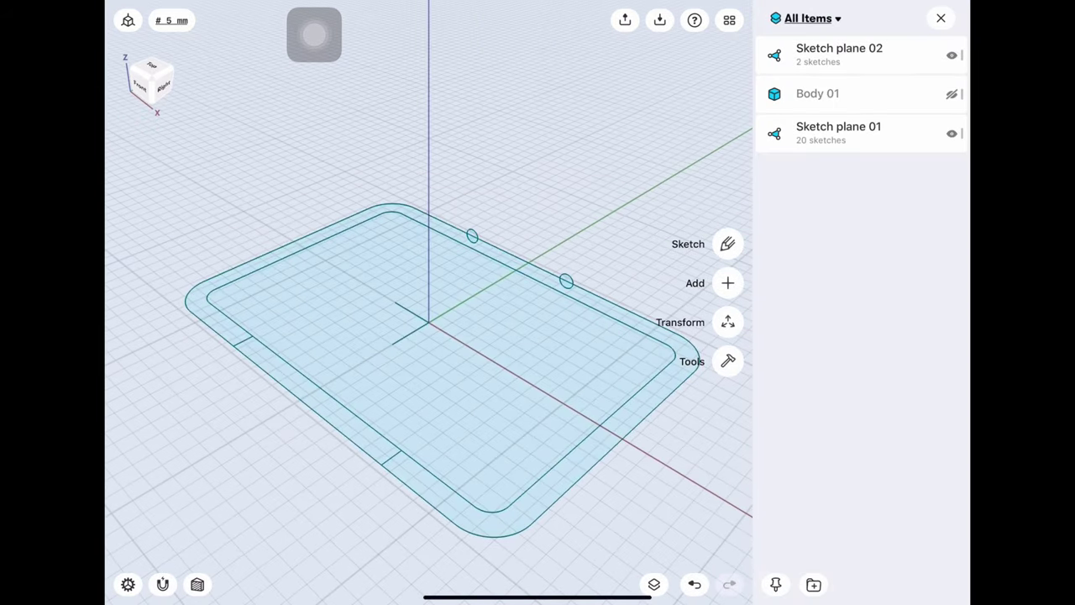
click(940, 18)
mouse_move(538, 319)
middle_down()
mouse_move(571, 403)
mouse_move(571, 353)
mouse_move(470, 361)
middle_up()
click(871, 584)
click(951, 94)
click(951, 134)
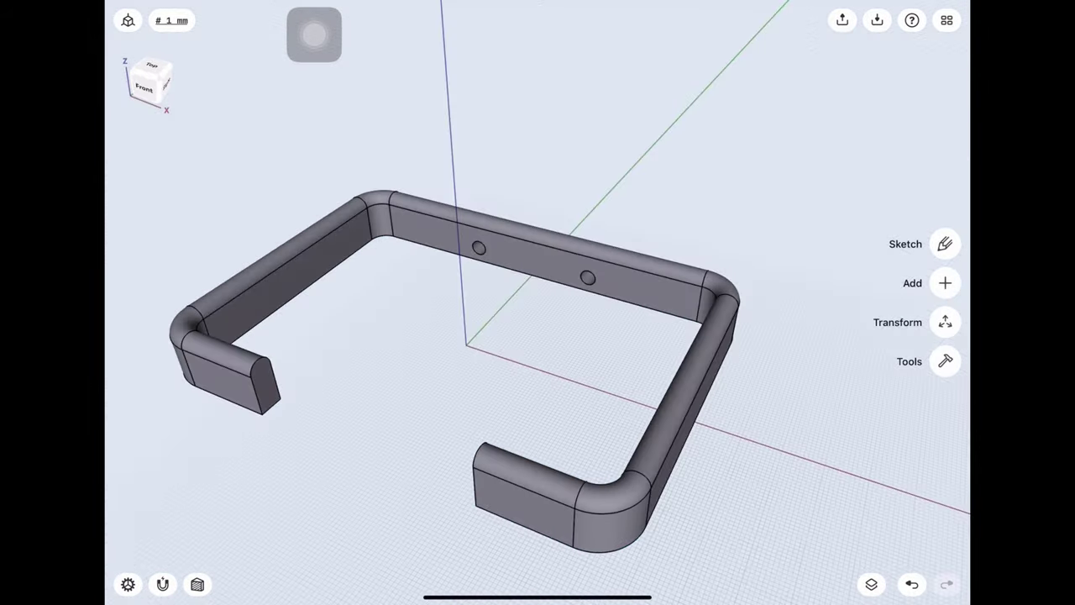
scroll(428, 335, up, 5)
click(951, 95)
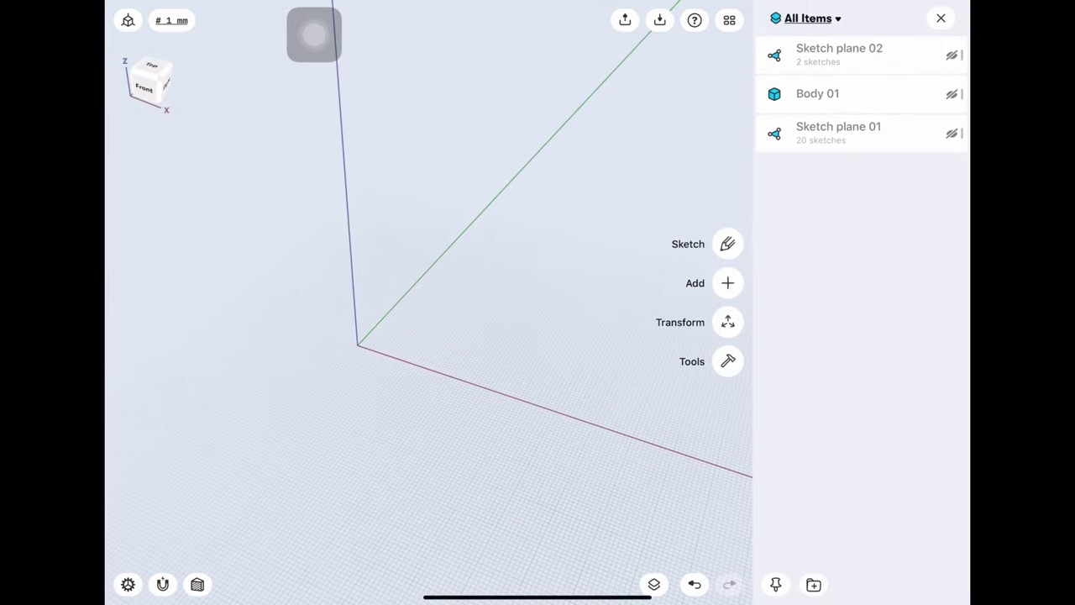
click(951, 55)
Reopen the frame sketch for editing, viewed from above
click(941, 18)
middle_drag(538, 336, 538, 286)
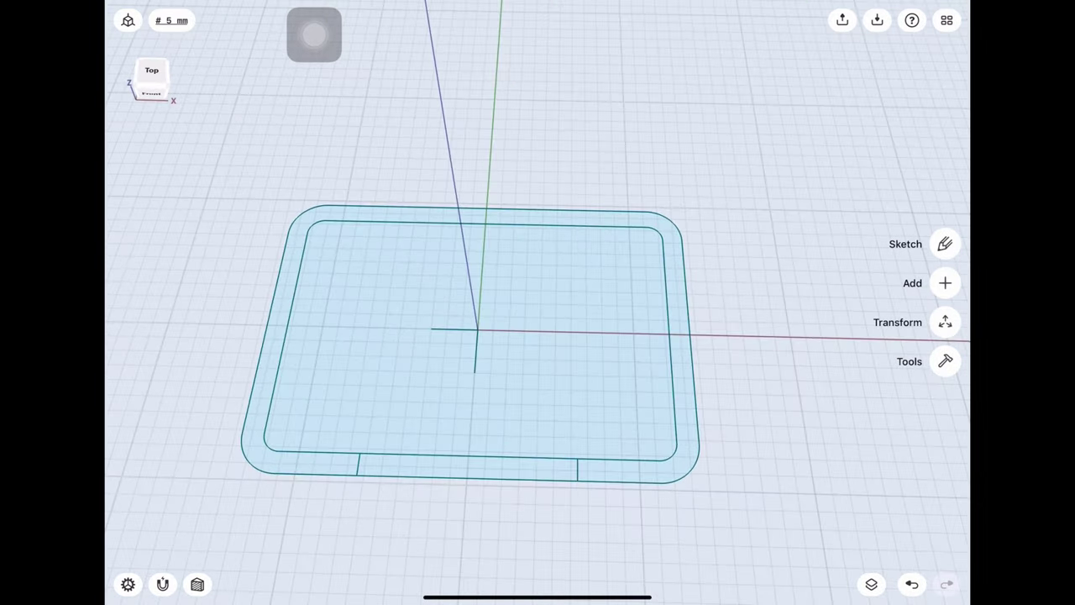
double_click(470, 395)
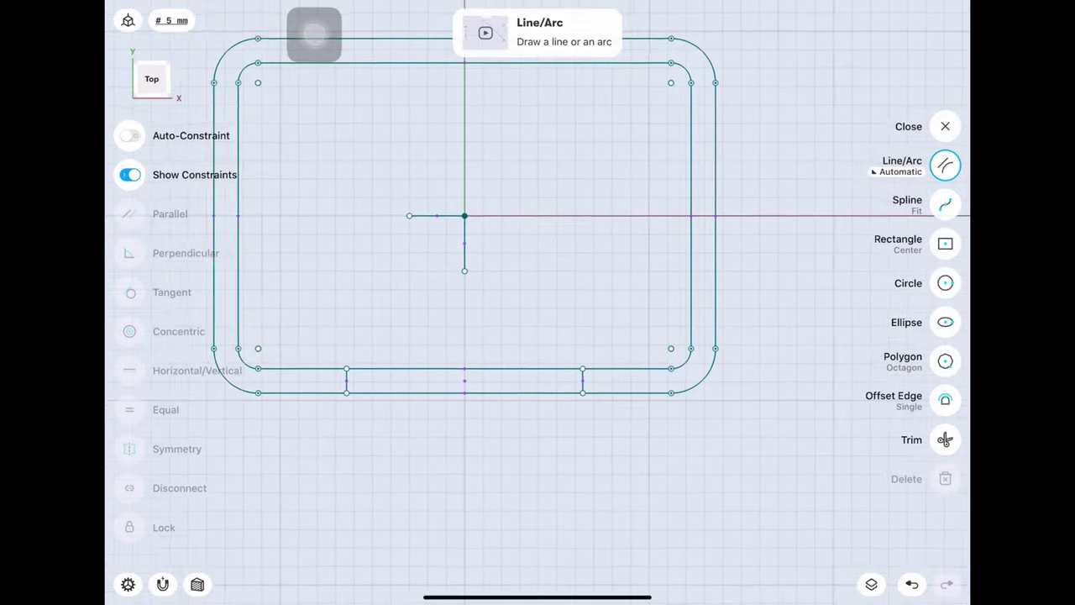
scroll(443, 252, up, 3)
scroll(442, 252, down, 2)
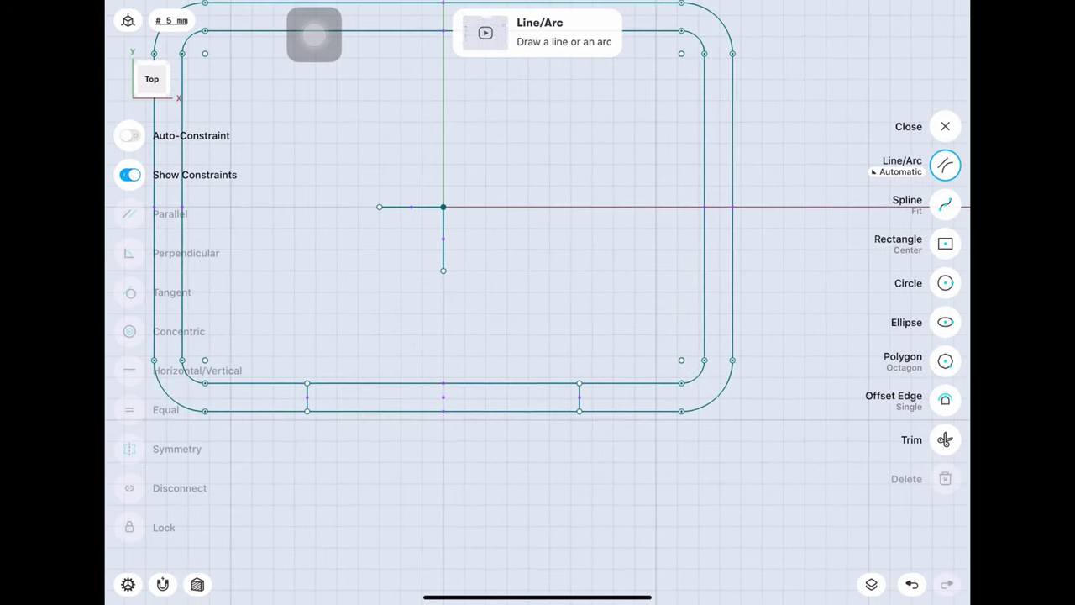
scroll(621, 321, up, 2)
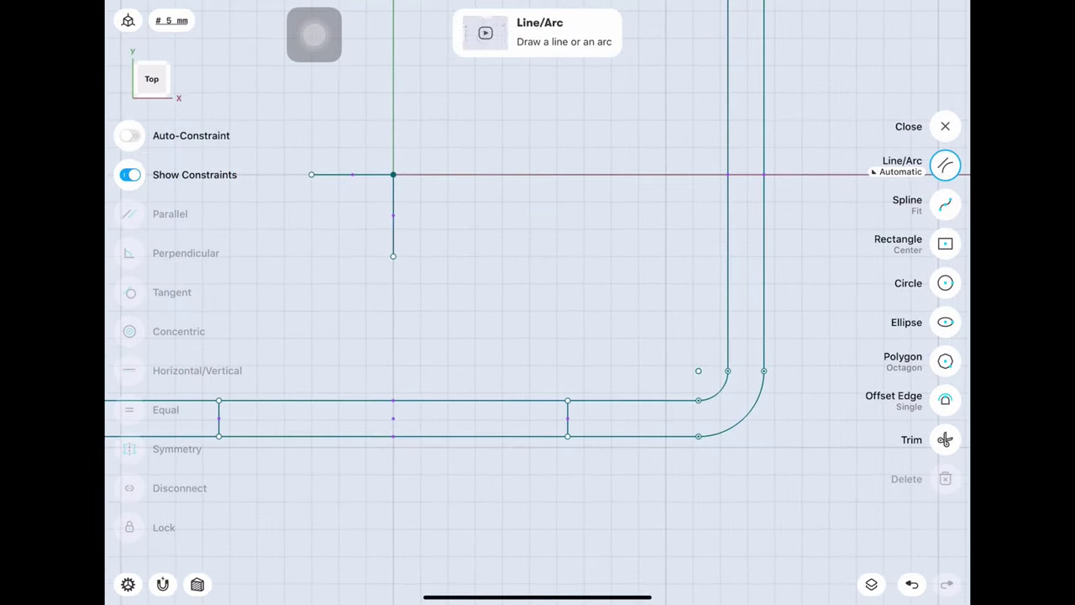
scroll(443, 474, up, 2)
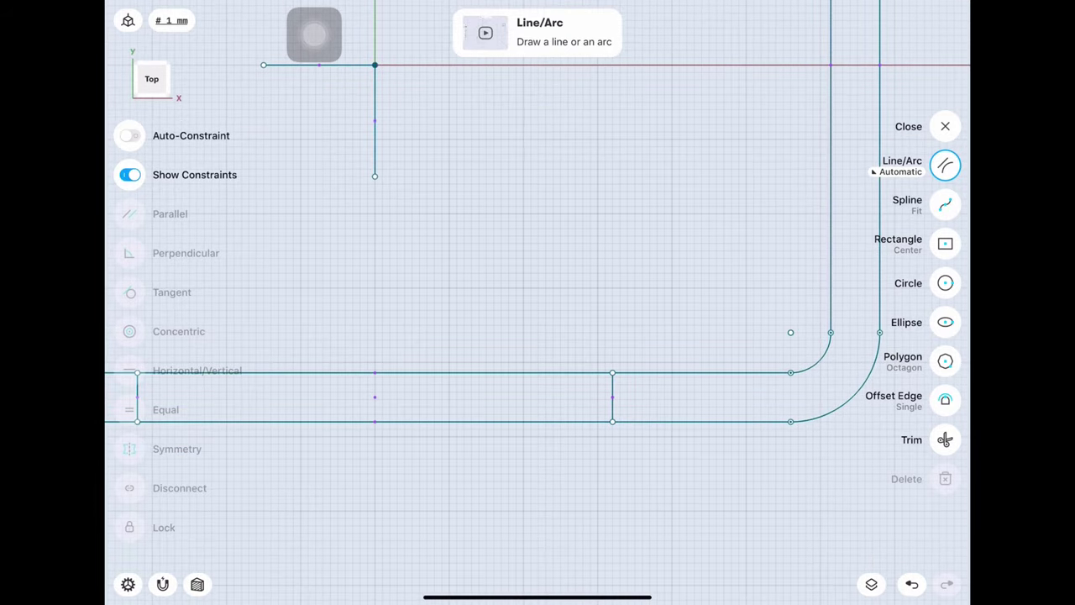
Draw a 37 mm horizontal guide line with a 1.9 mm-radius circle at its end
click(944, 164)
click(683, 187)
drag(375, 396, 575, 391)
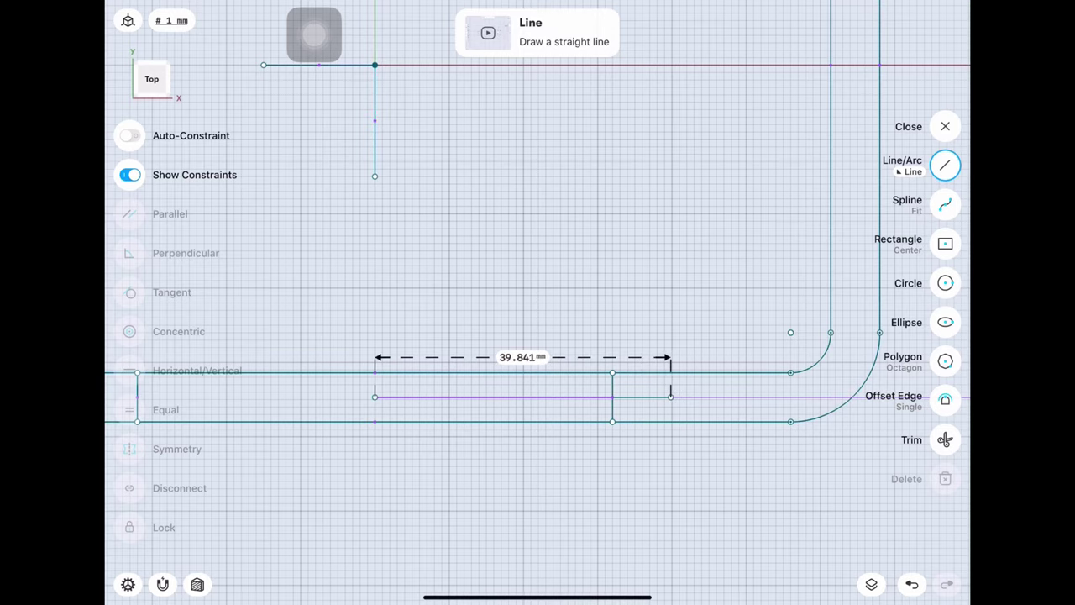
drag(670, 396, 653, 397)
click(509, 356)
click(557, 426)
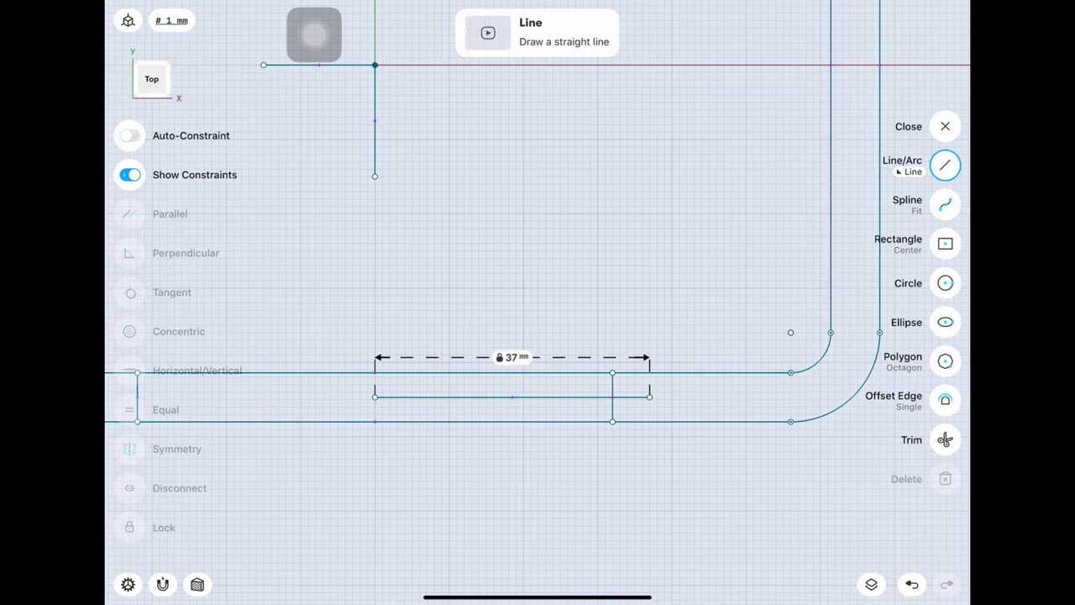
click(945, 282)
drag(649, 397, 666, 397)
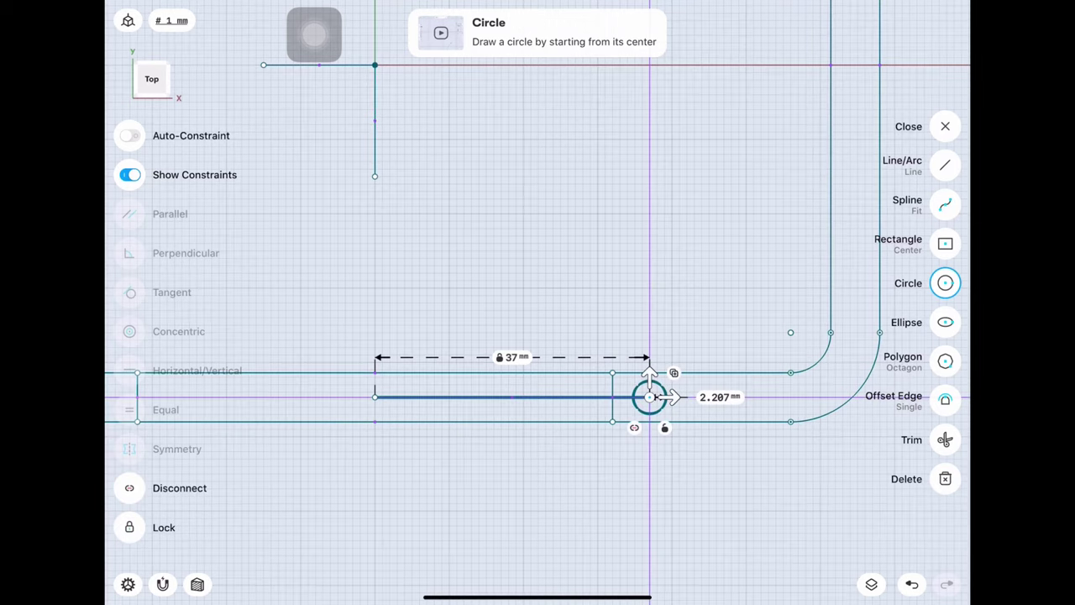
click(708, 343)
click(754, 397)
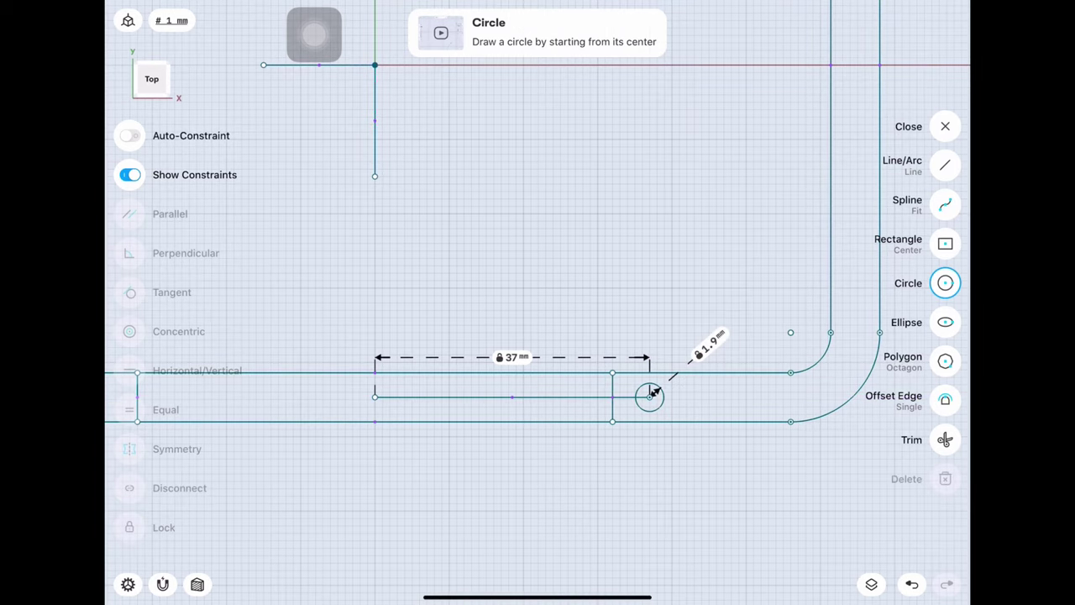
Add a 32 mm vertical guide line and a second 1.9 mm-radius circle at its end
click(903, 165)
scroll(350, 495, down, 3)
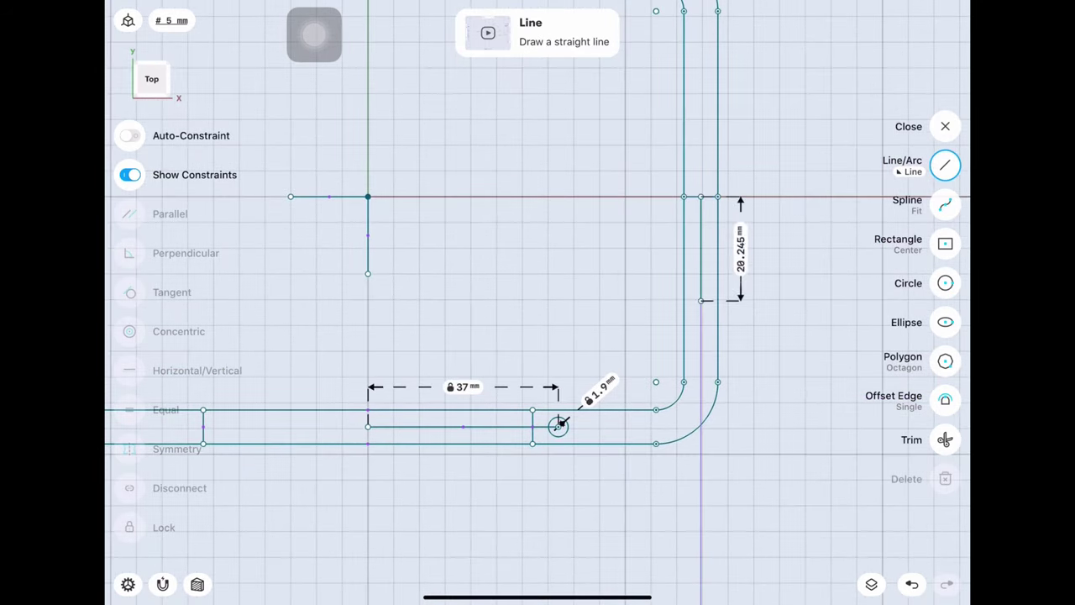
click(740, 286)
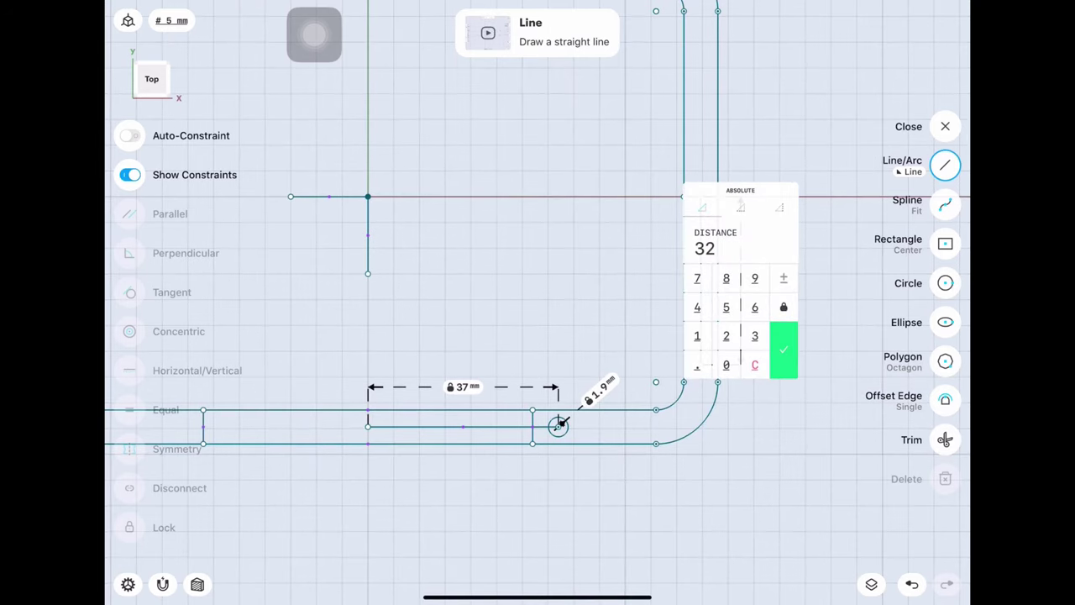
click(782, 349)
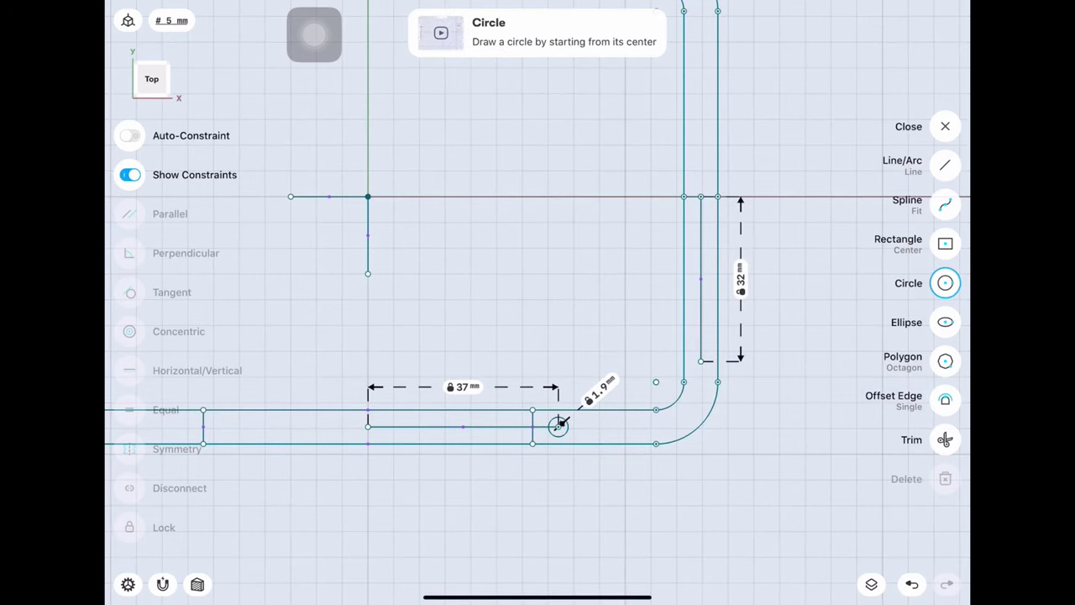
click(770, 361)
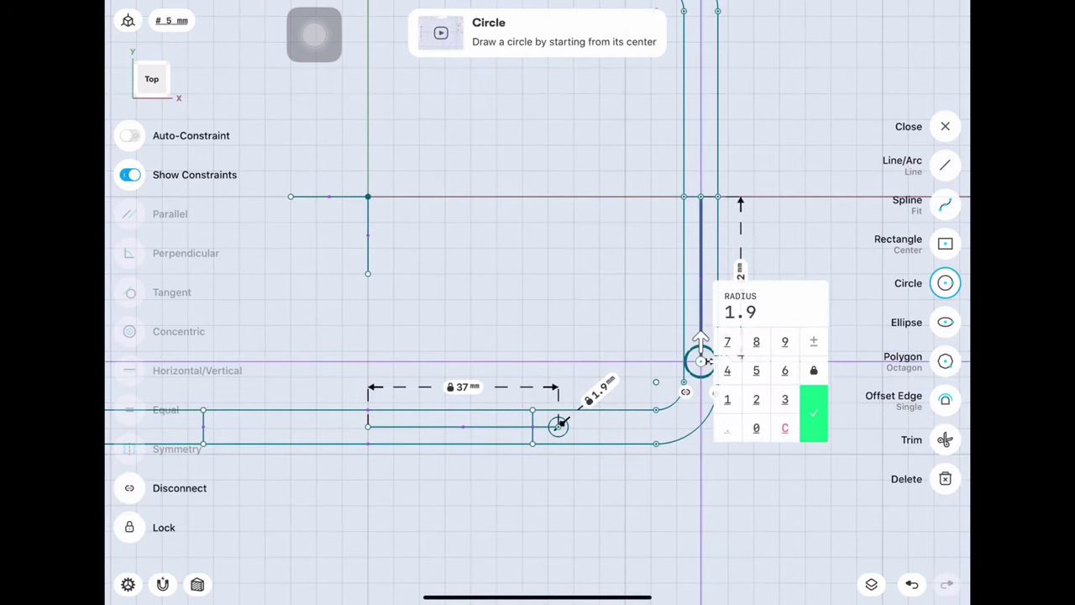
click(812, 413)
Delete the 32 mm and 37 mm helper lines and exit the sketch
click(945, 164)
click(700, 278)
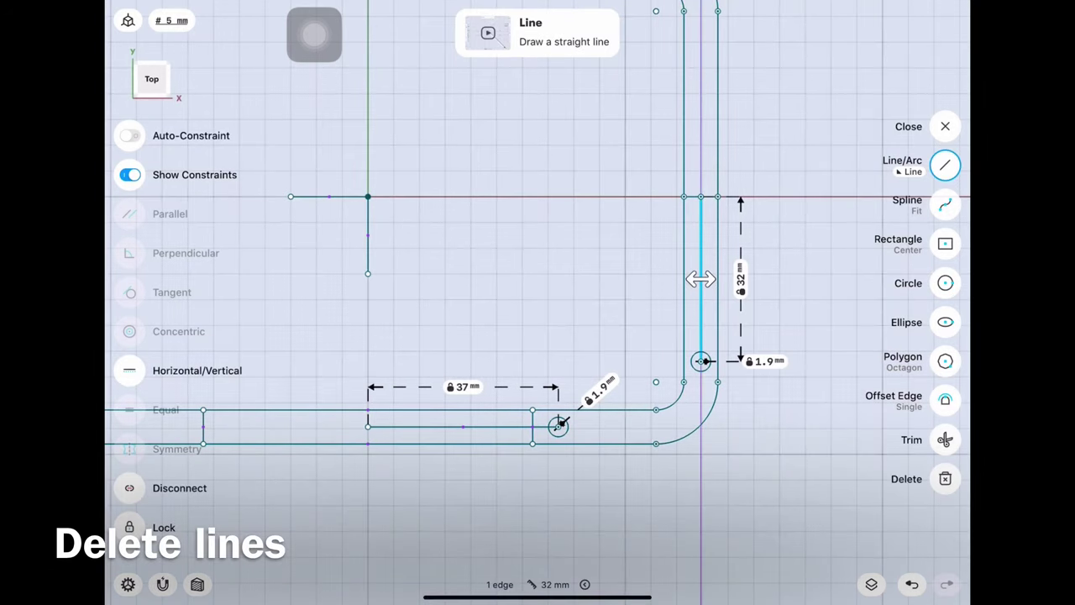
click(462, 427)
click(944, 478)
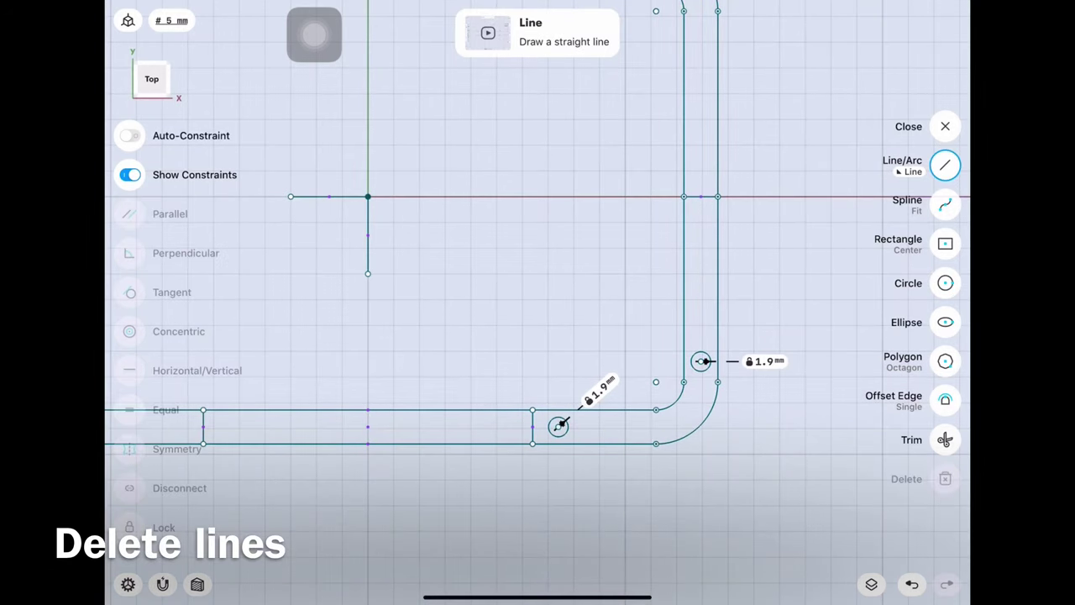
key(Escape)
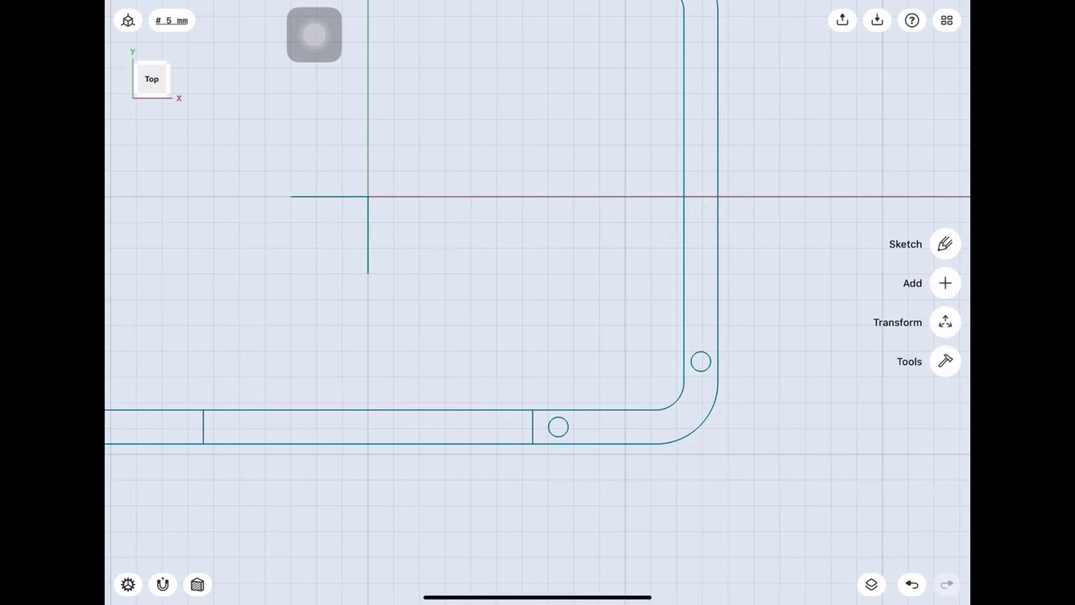
Unhide Body 01 in the items list
click(870, 584)
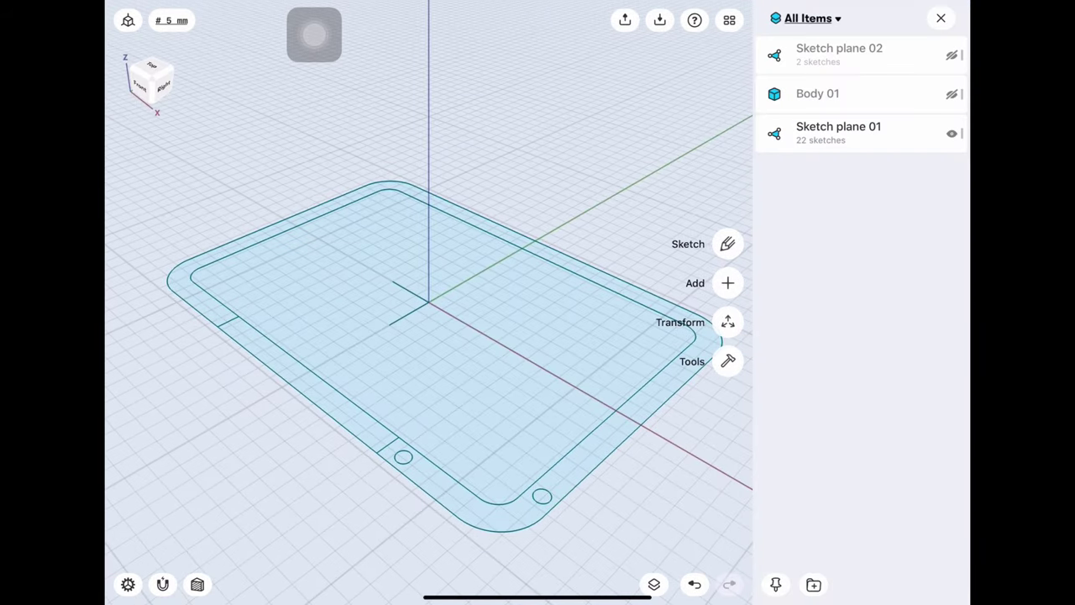
click(951, 93)
click(654, 583)
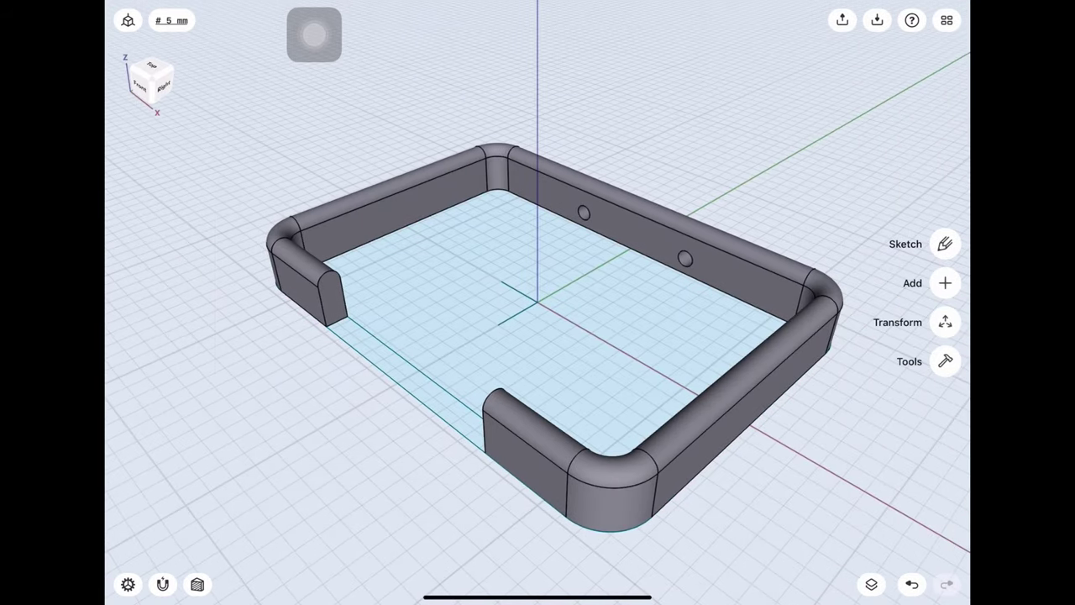
Add a midplane construction plane between the frame's two inner wall faces
click(944, 283)
click(945, 302)
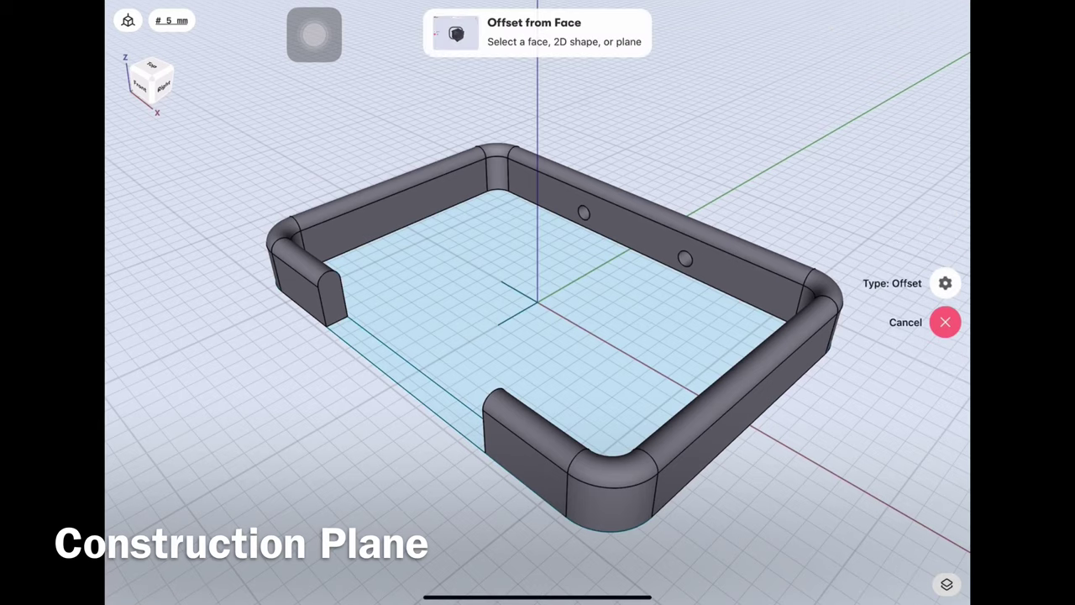
click(945, 283)
click(672, 362)
drag(672, 336, 419, 353)
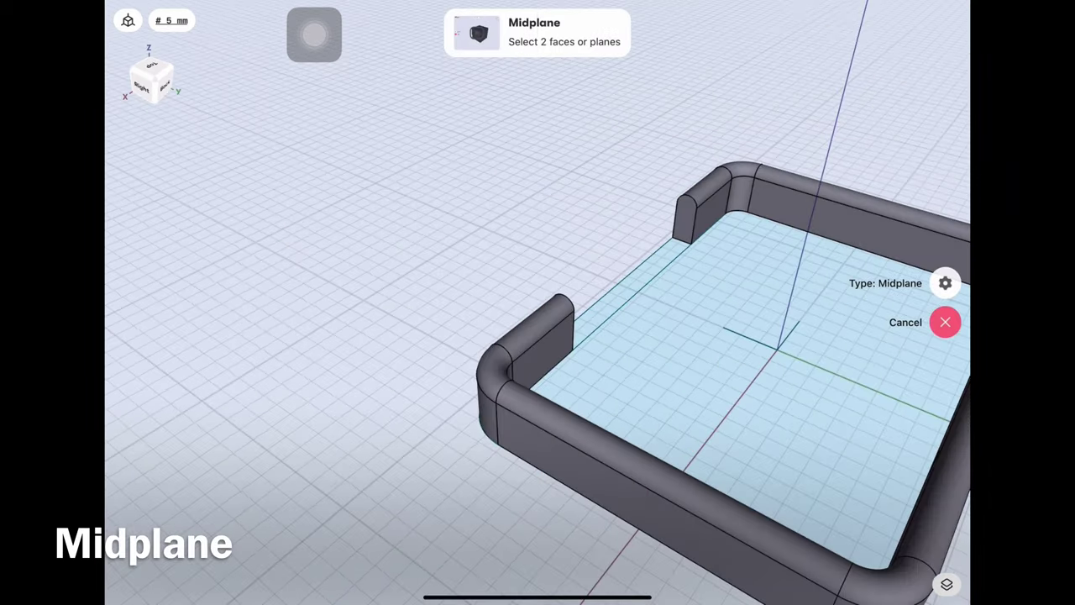
click(538, 353)
mouse_move(537, 252)
mouse_down()
mouse_move(504, 320)
mouse_move(538, 453)
mouse_up()
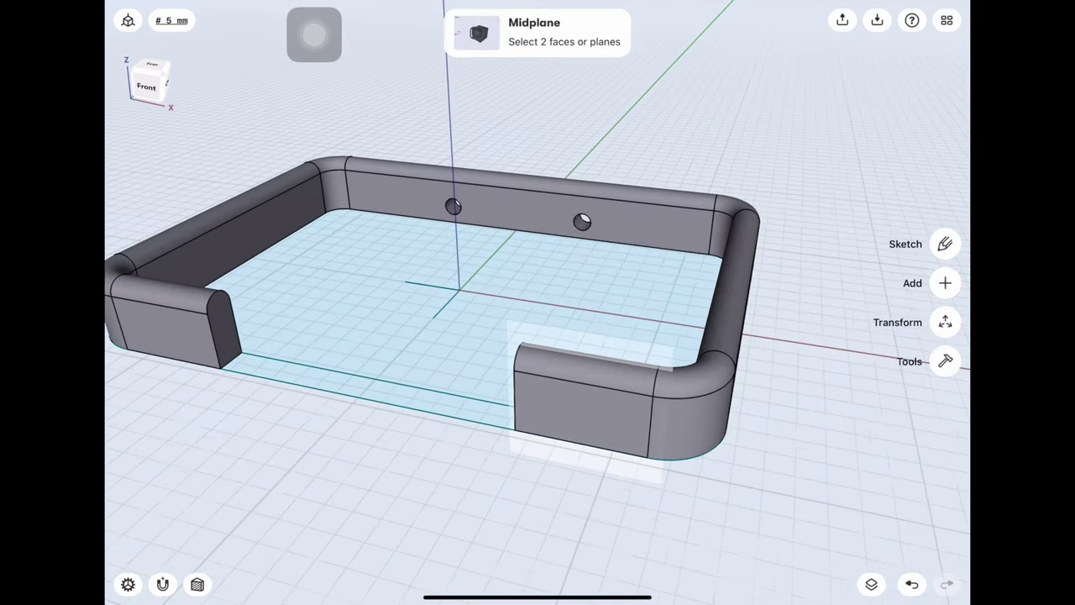
Hide Body 01 again
click(870, 584)
click(952, 131)
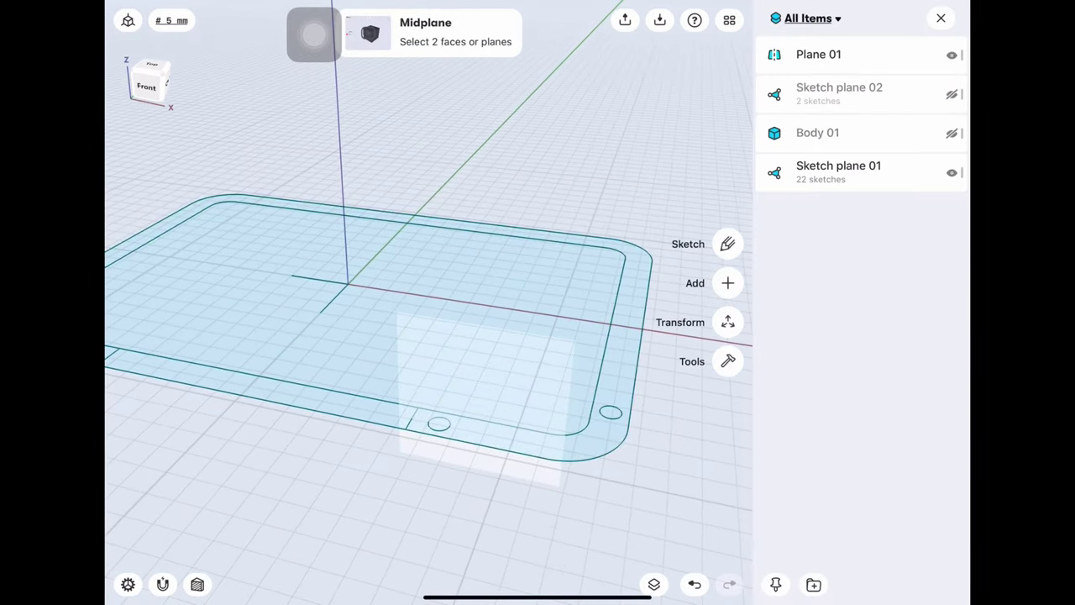
click(652, 580)
Sketch a 12 mm vertical line on the midplane and offset copies 37 mm to each side
click(593, 399)
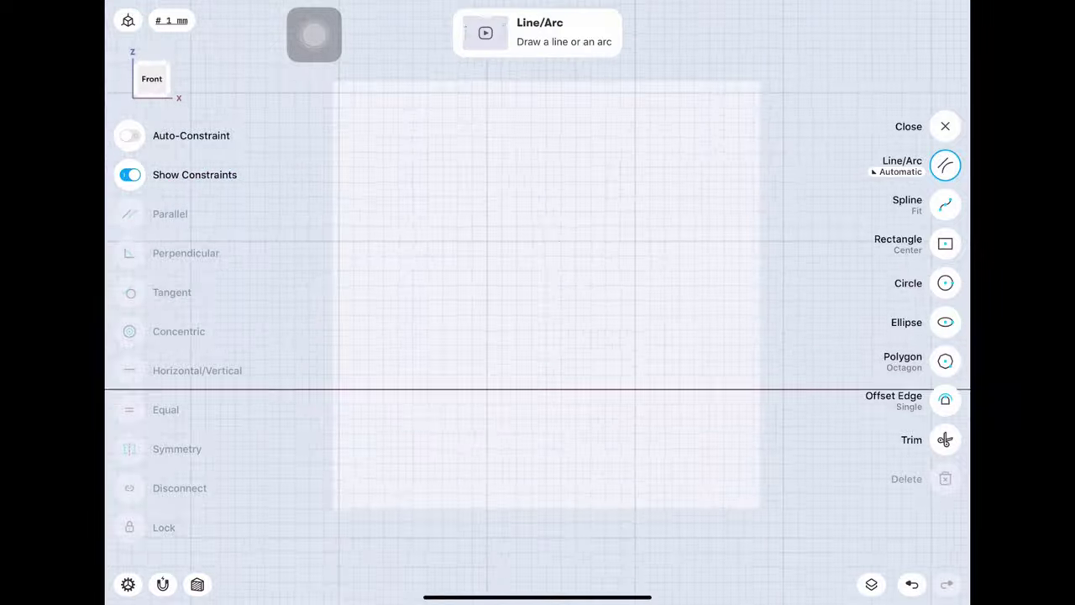
click(497, 392)
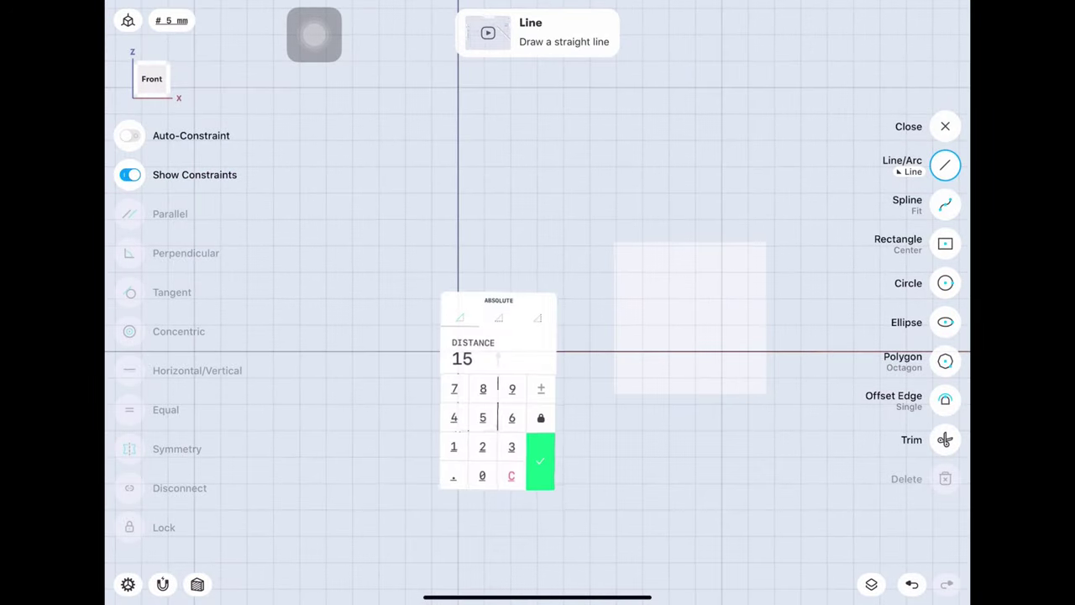
click(540, 460)
click(945, 400)
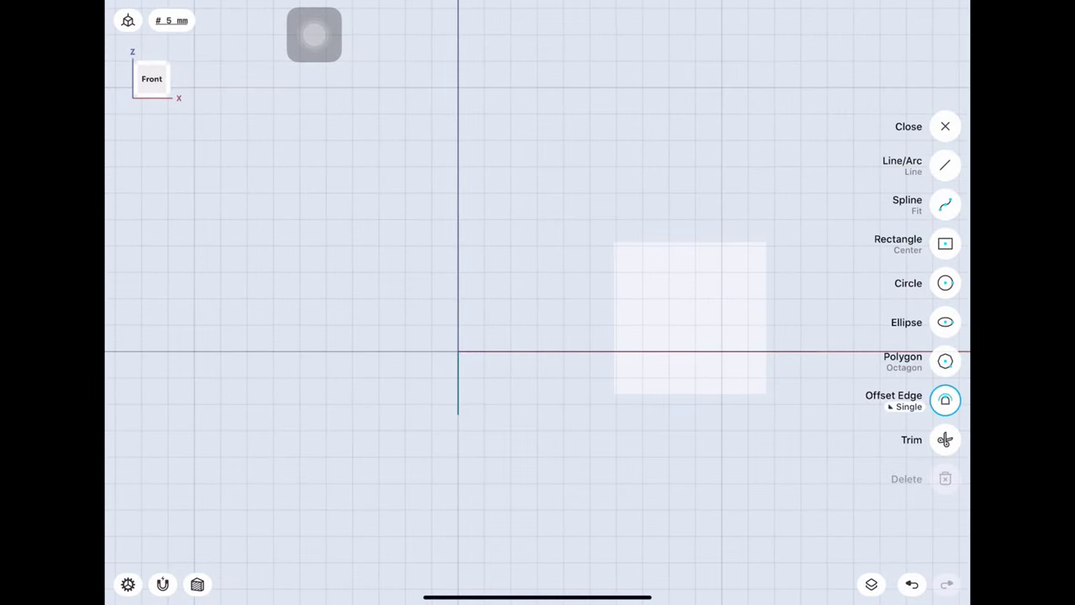
click(457, 384)
click(704, 389)
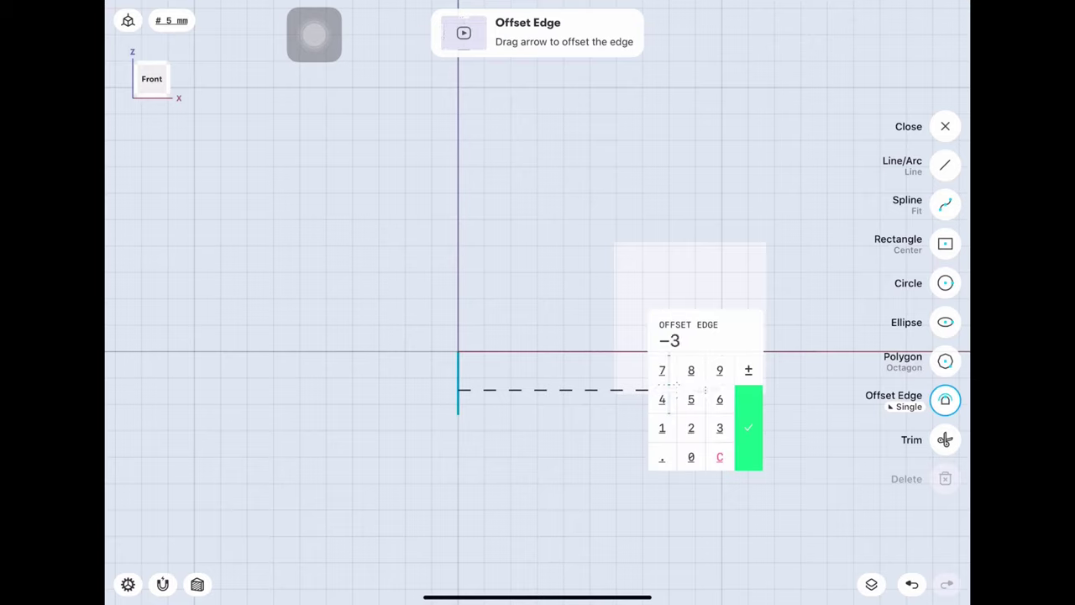
click(662, 371)
click(748, 427)
click(249, 384)
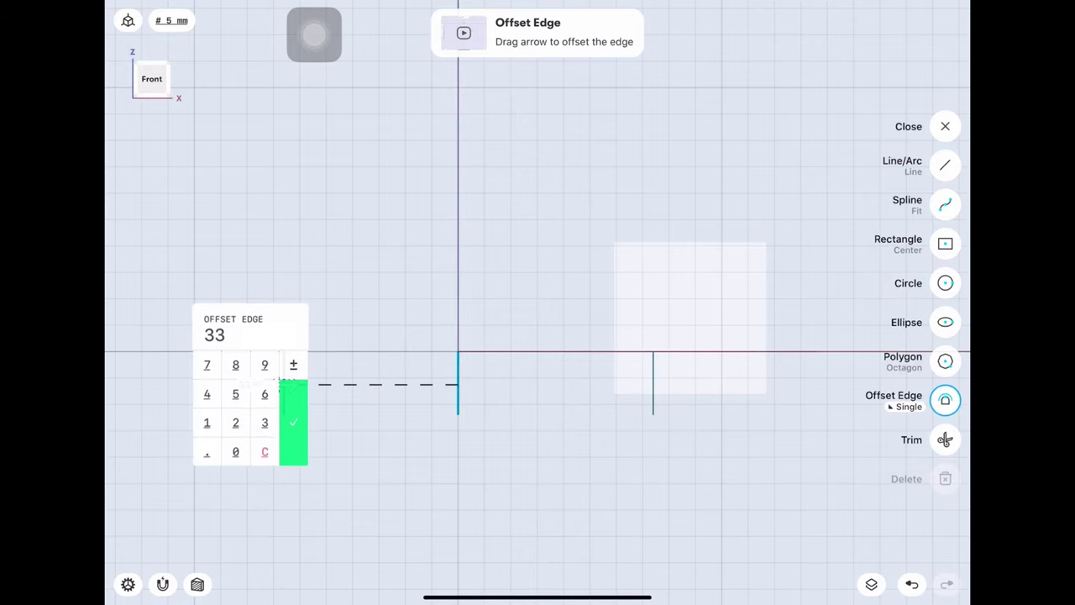
click(293, 423)
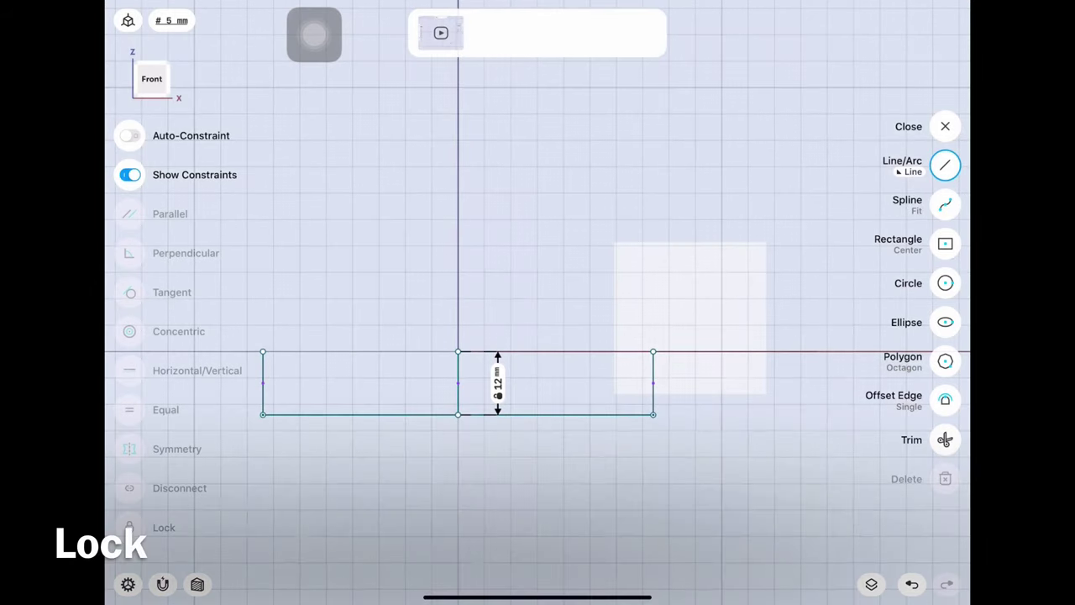
Add a 3 mm-radius circle tangent to the left and bottom edges
click(361, 414)
click(588, 504)
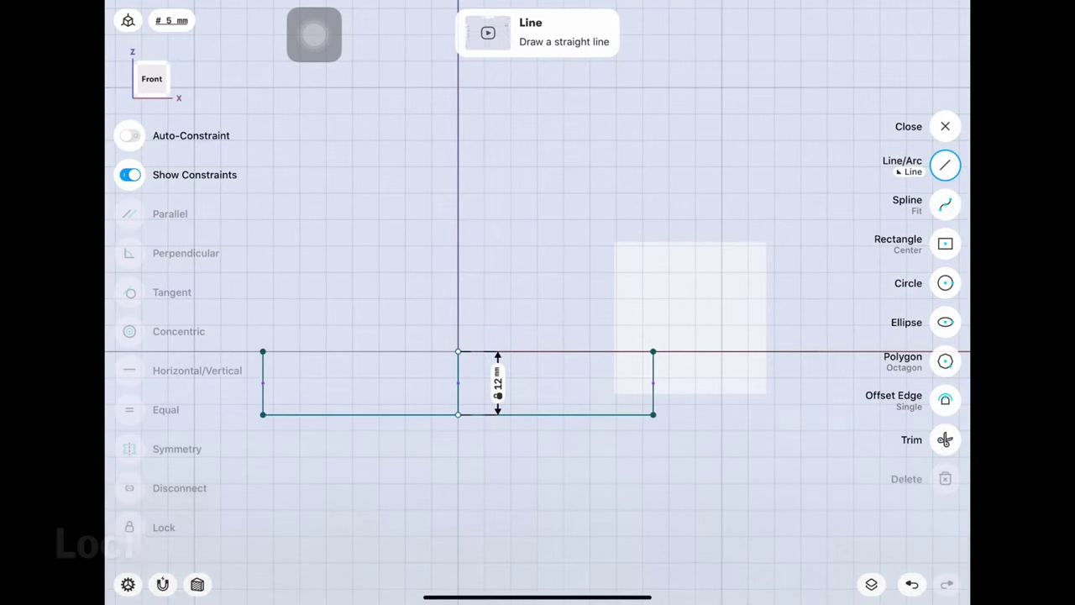
scroll(349, 231, up, 2)
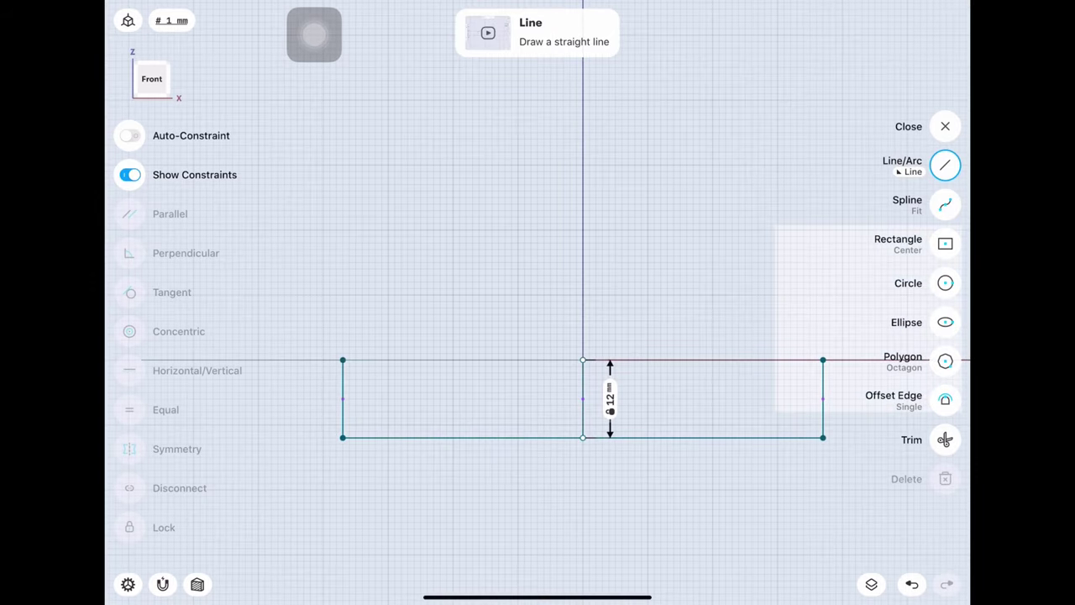
click(467, 476)
text(3)
key(Return)
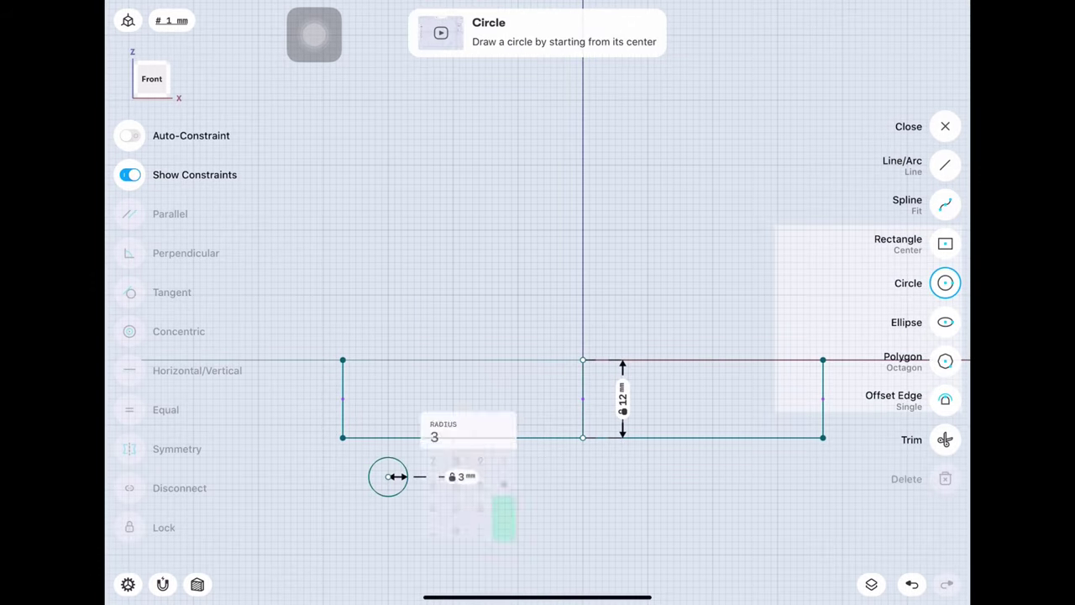
click(343, 395)
click(172, 291)
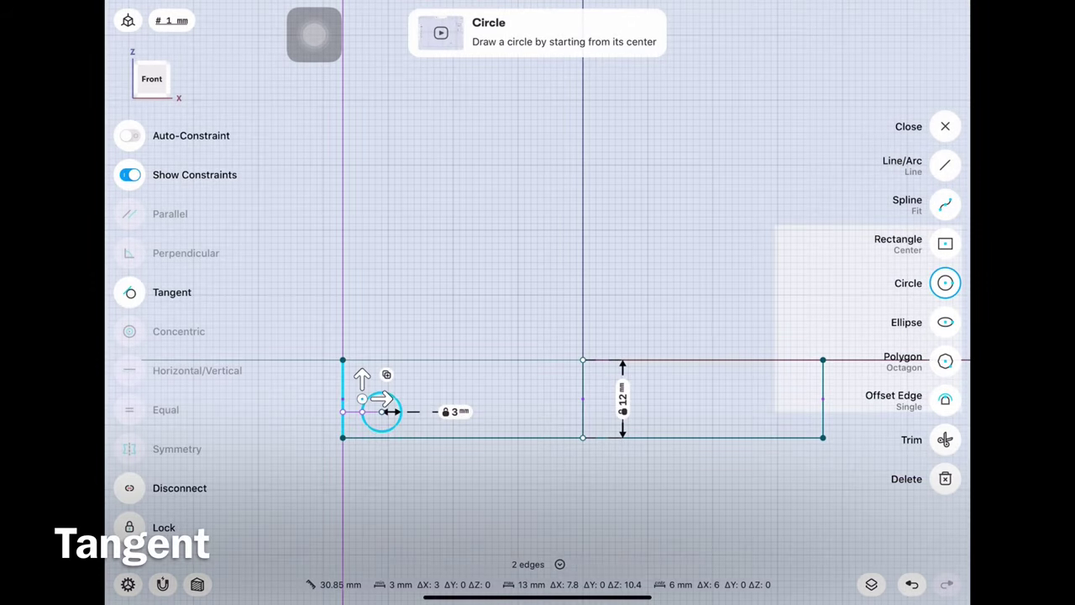
click(504, 436)
click(171, 291)
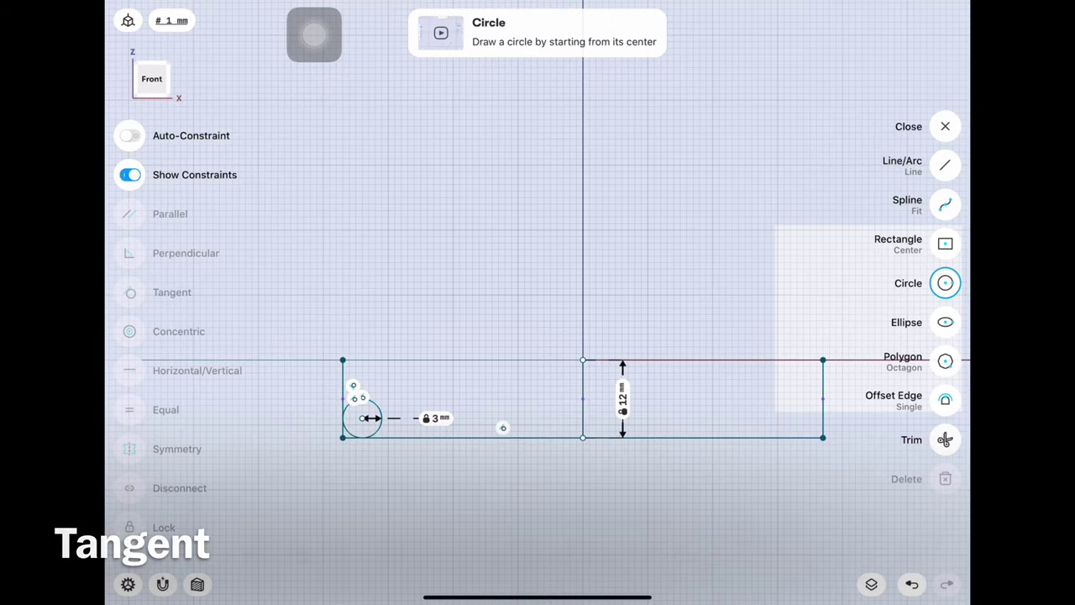
Mirror the 3 mm circle across the centre line
click(944, 126)
click(362, 417)
click(945, 322)
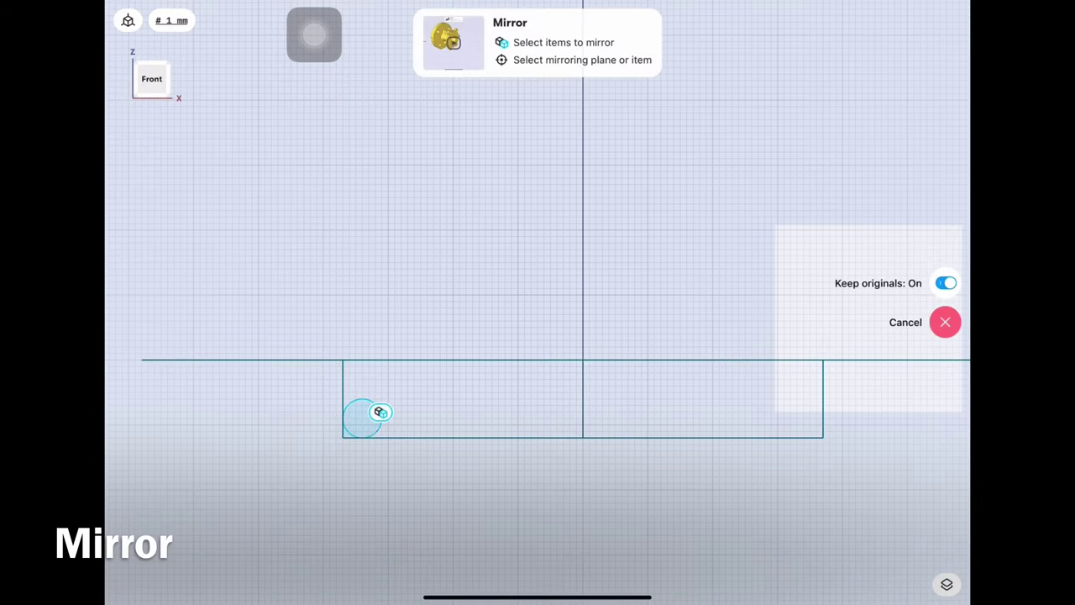
click(945, 263)
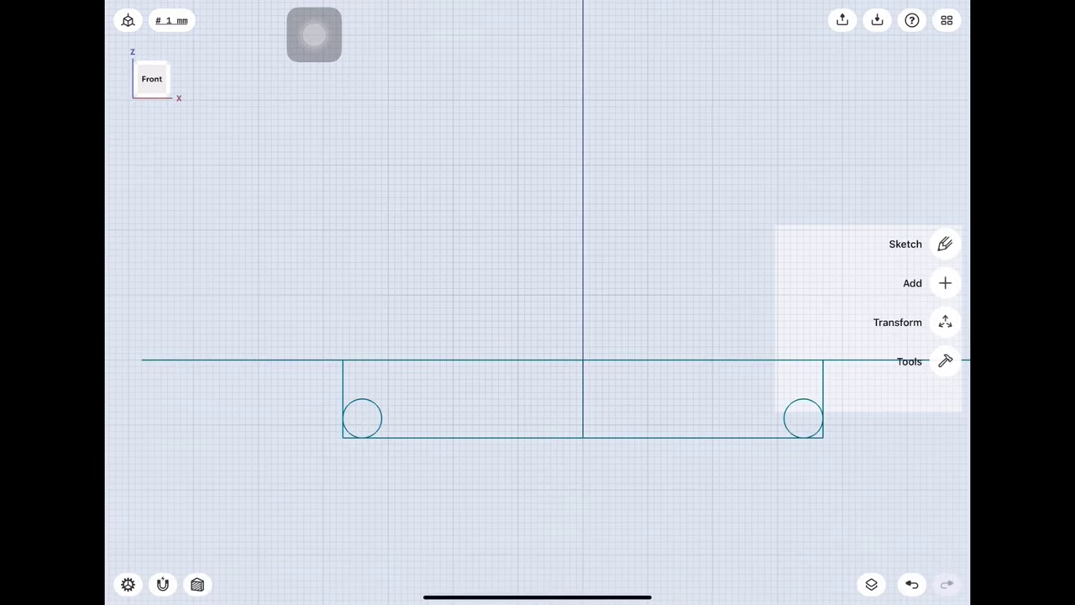
Start trimming the excess segments, zoomed in on the profile
click(945, 243)
click(945, 440)
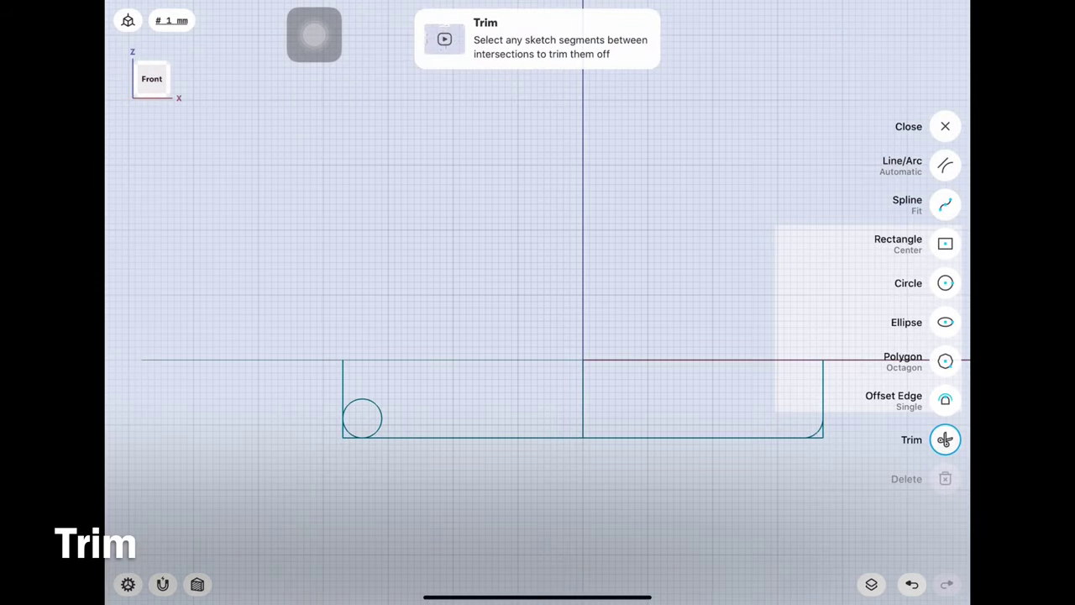
scroll(537, 361, up, 3)
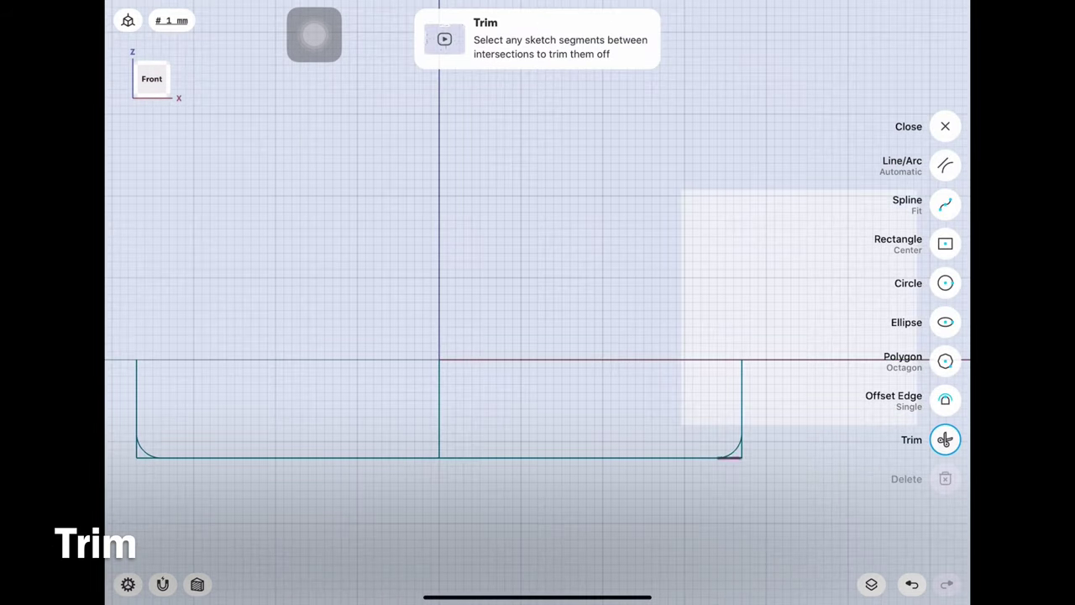
scroll(537, 361, up, 2)
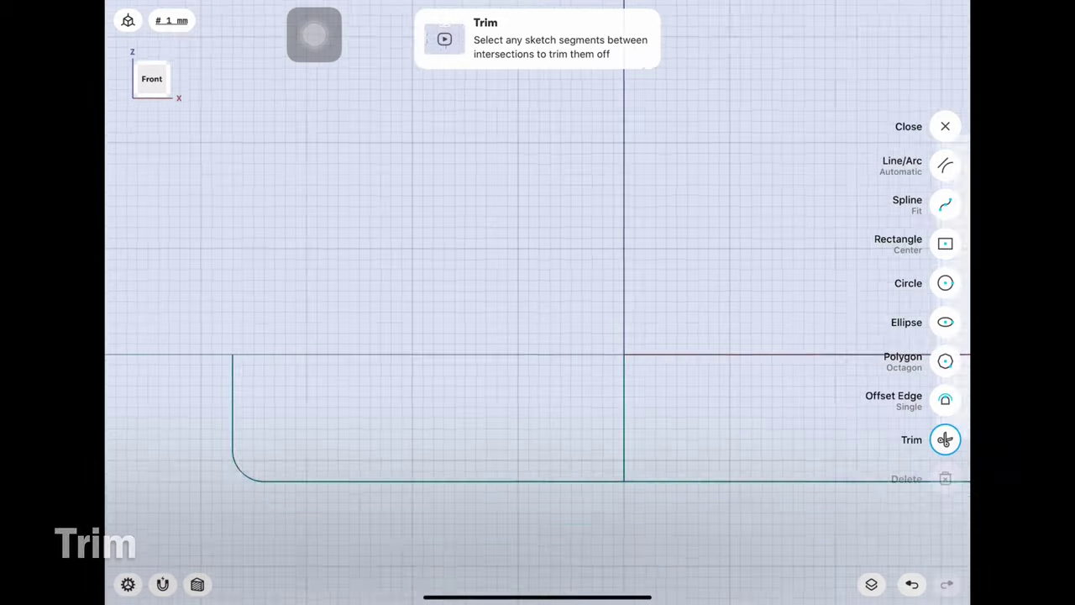
scroll(537, 361, down, 3)
Close the sketch and delete the old construction plane
middle_drag(538, 319, 504, 437)
middle_drag(537, 336, 503, 377)
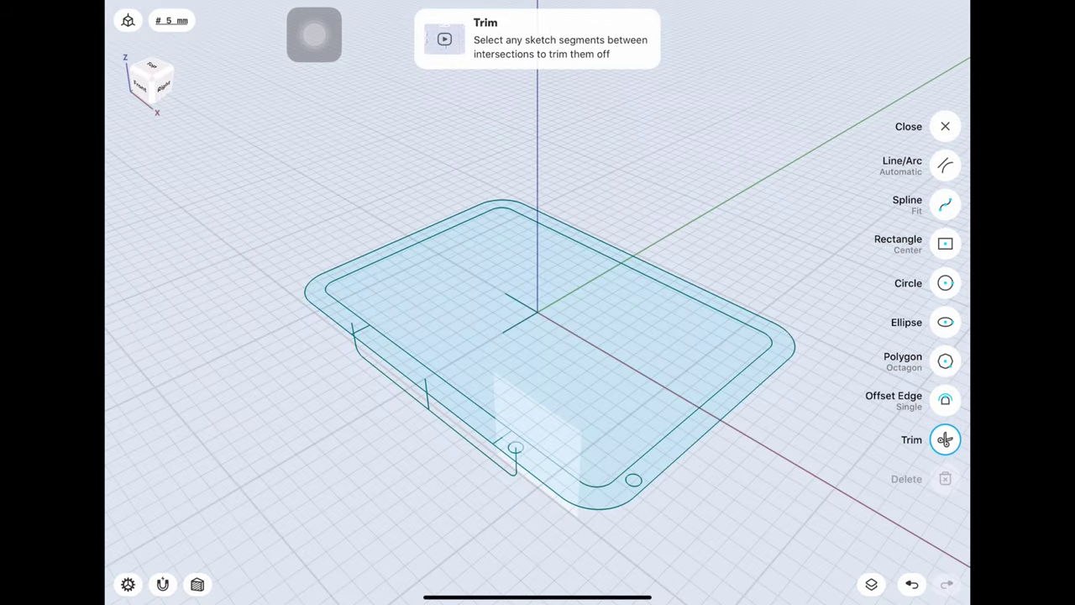
click(944, 126)
click(535, 432)
key(Delete)
middle_drag(537, 336, 588, 319)
scroll(538, 336, up, 3)
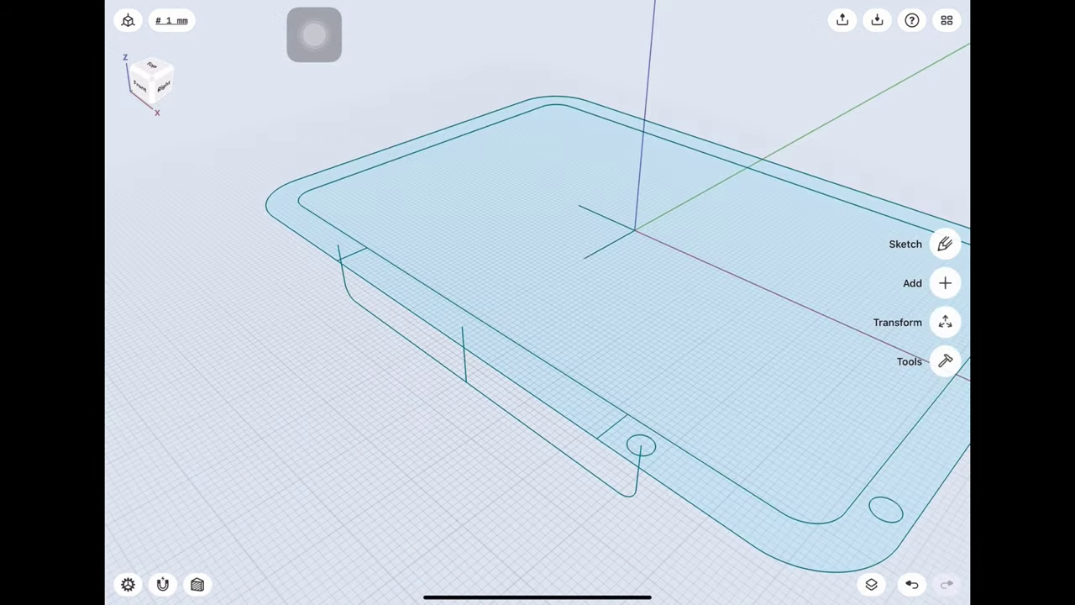
drag(462, 329, 467, 384)
scroll(537, 336, down, 2)
click(944, 126)
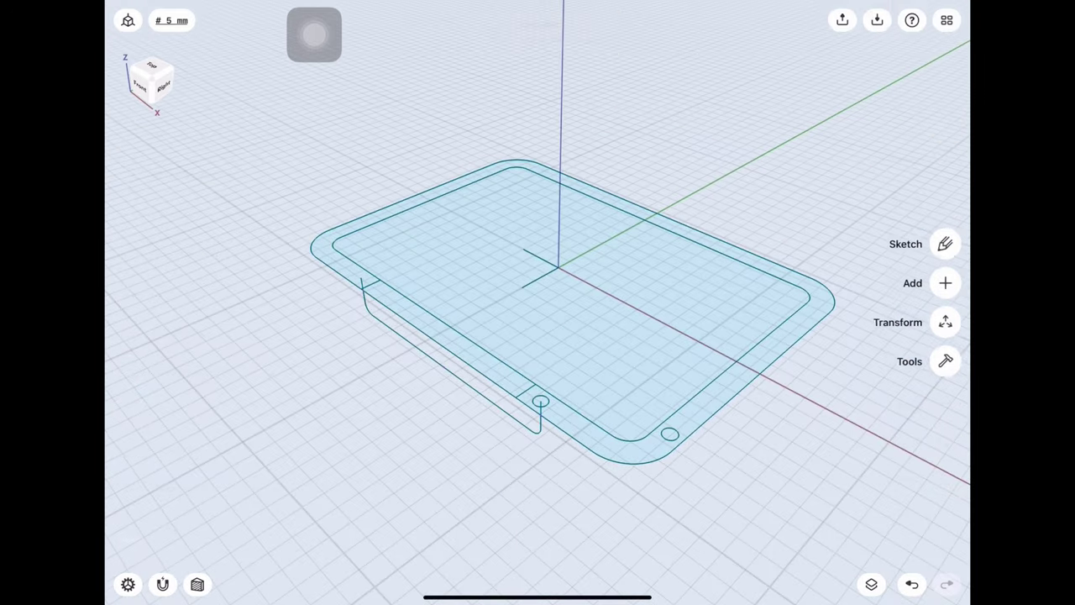
mouse_move(537, 336)
middle_down()
mouse_move(470, 319)
mouse_move(588, 294)
mouse_move(554, 377)
middle_up()
Unhide Body 01 in the items list
click(870, 583)
click(950, 132)
click(941, 17)
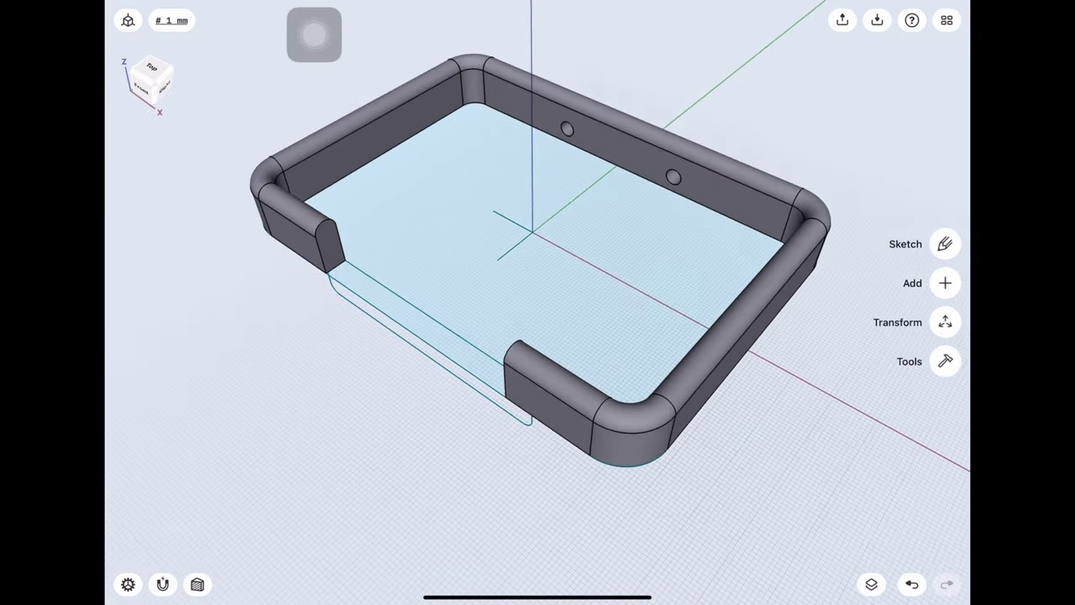
scroll(538, 302, down, 2)
middle_drag(537, 302, 554, 319)
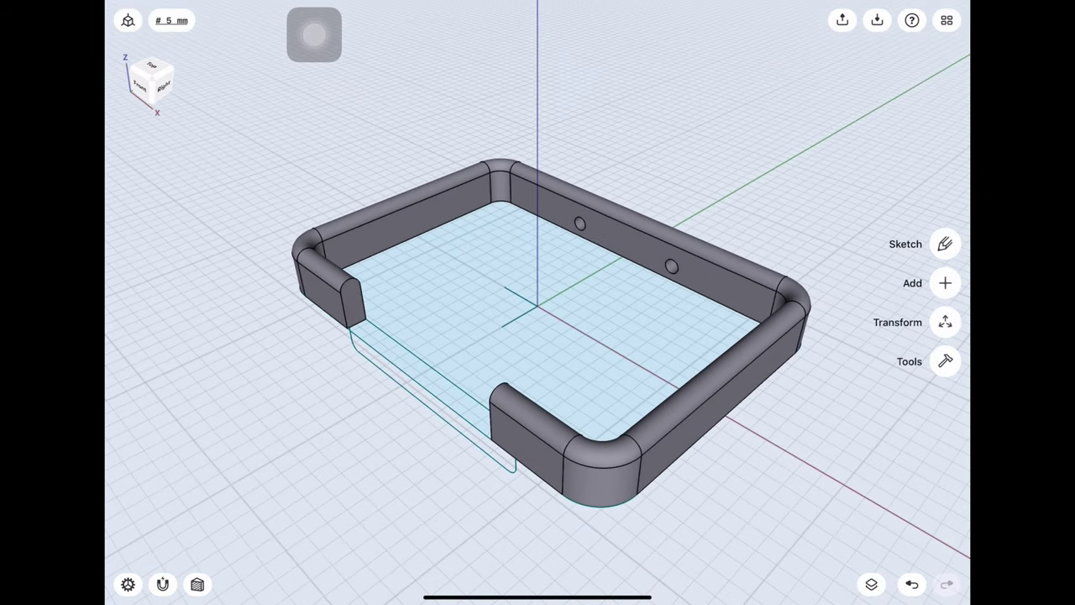
Add a midplane construction plane between the frame's two side faces
click(945, 204)
click(945, 282)
click(944, 302)
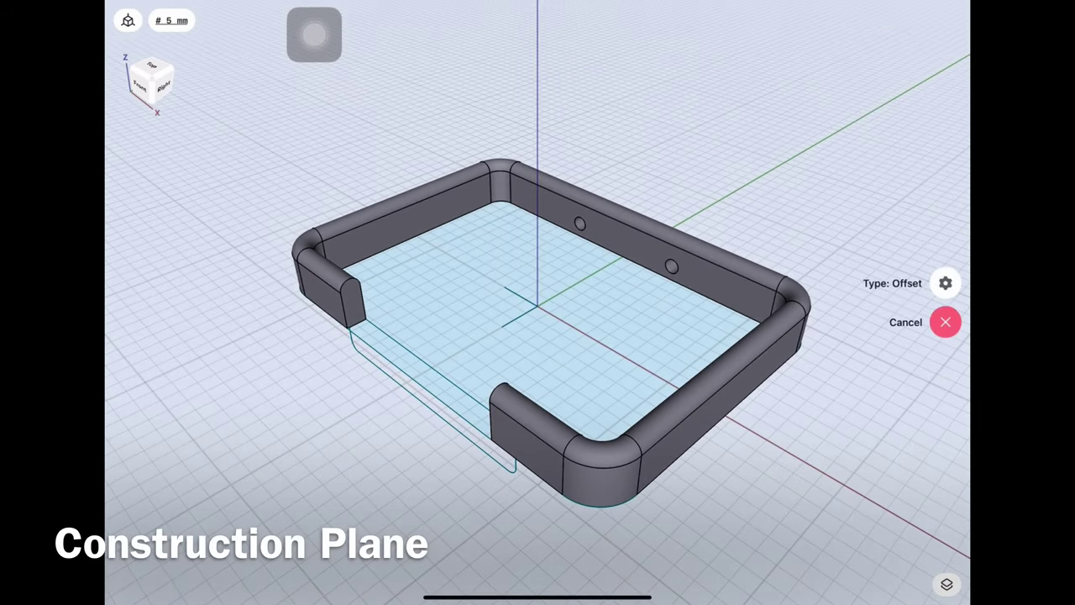
click(945, 283)
click(678, 363)
click(514, 432)
middle_drag(503, 377, 672, 336)
click(785, 269)
click(944, 261)
Create a construction plane offset from the midplane, then delete it
middle_drag(587, 378, 419, 344)
click(945, 204)
click(945, 281)
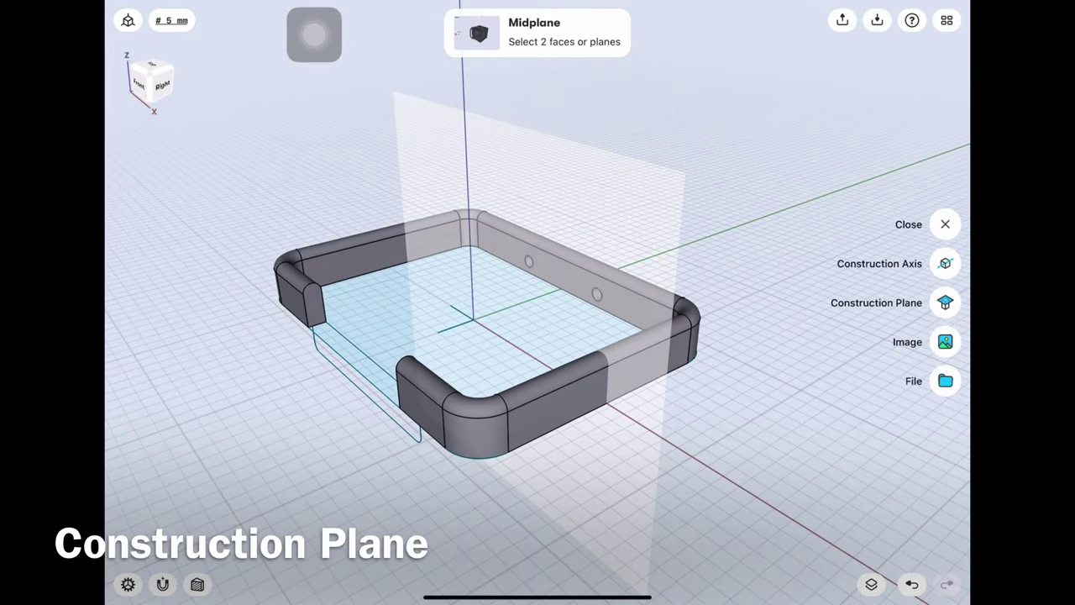
click(945, 303)
click(588, 167)
click(947, 263)
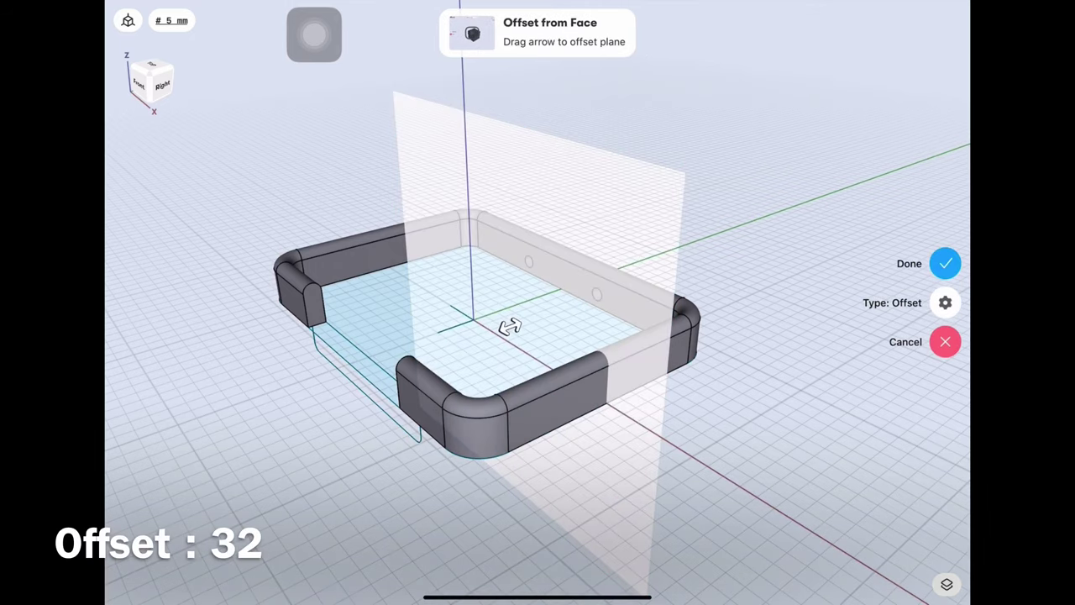
drag(509, 320, 492, 339)
click(470, 344)
click(510, 380)
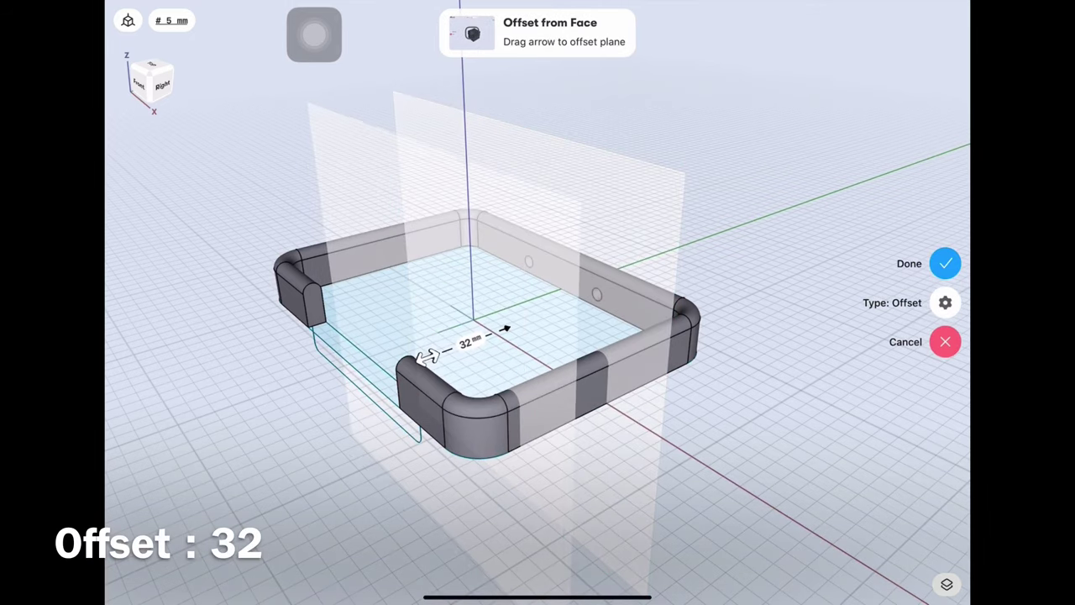
click(944, 263)
click(605, 193)
click(945, 459)
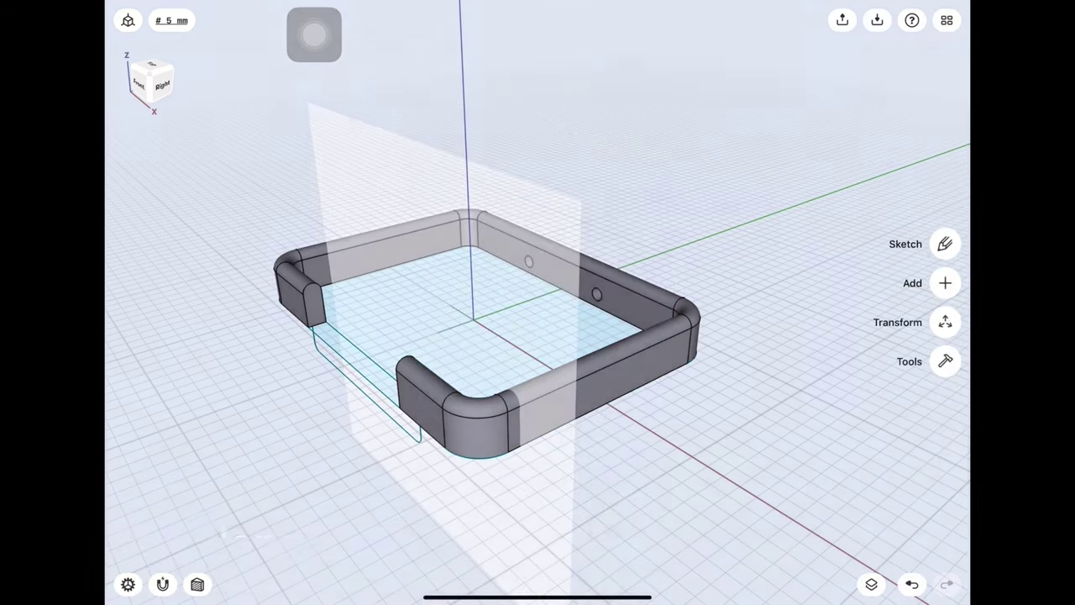
drag(588, 462, 588, 378)
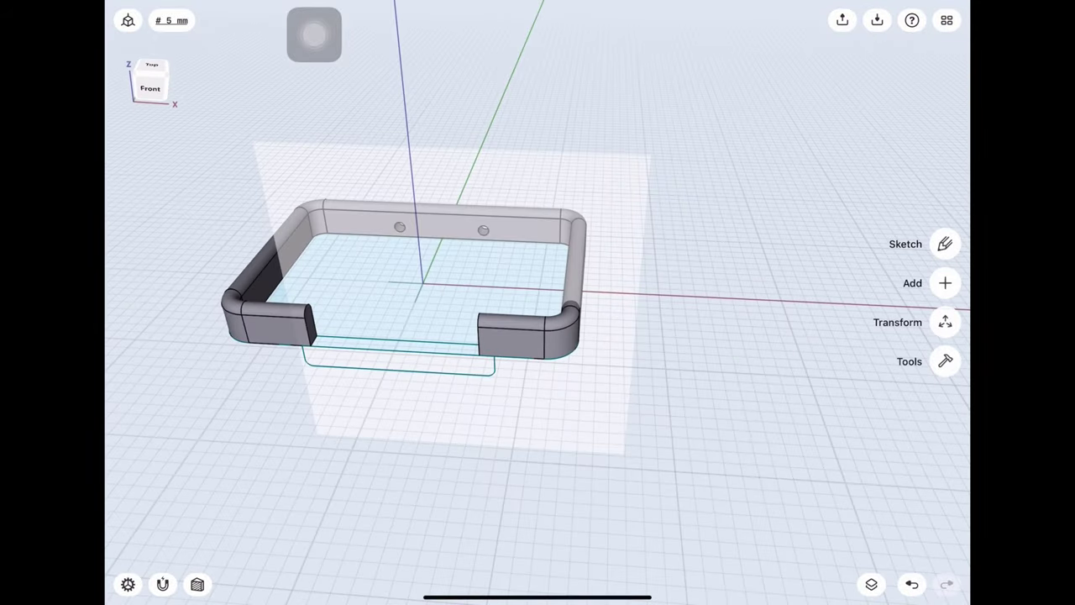
Start a sketch on the midplane with a 12 mm vertical line down from the origin
click(944, 244)
click(871, 584)
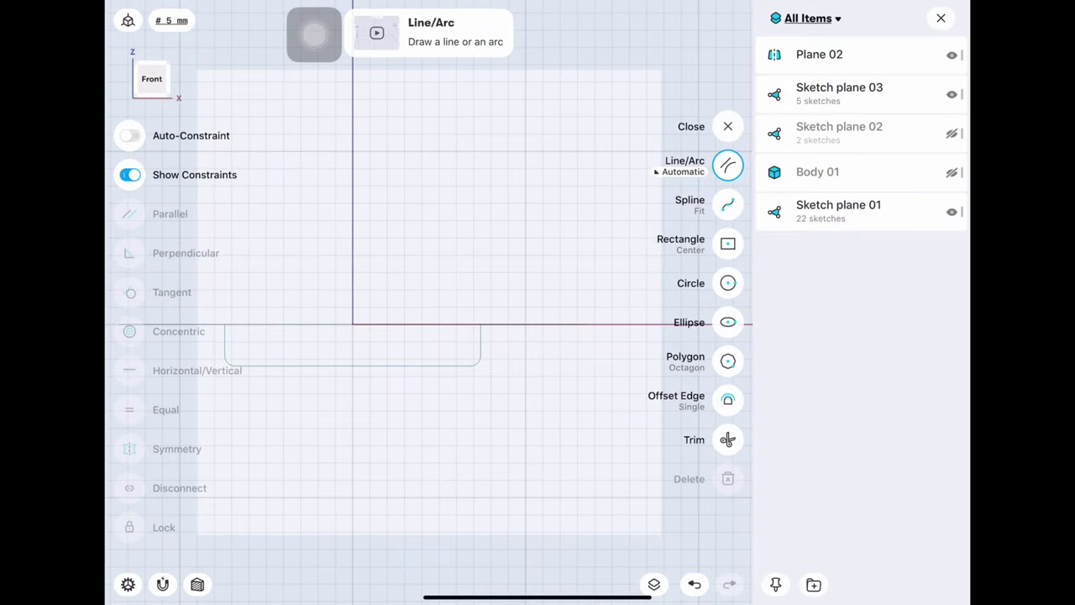
click(941, 18)
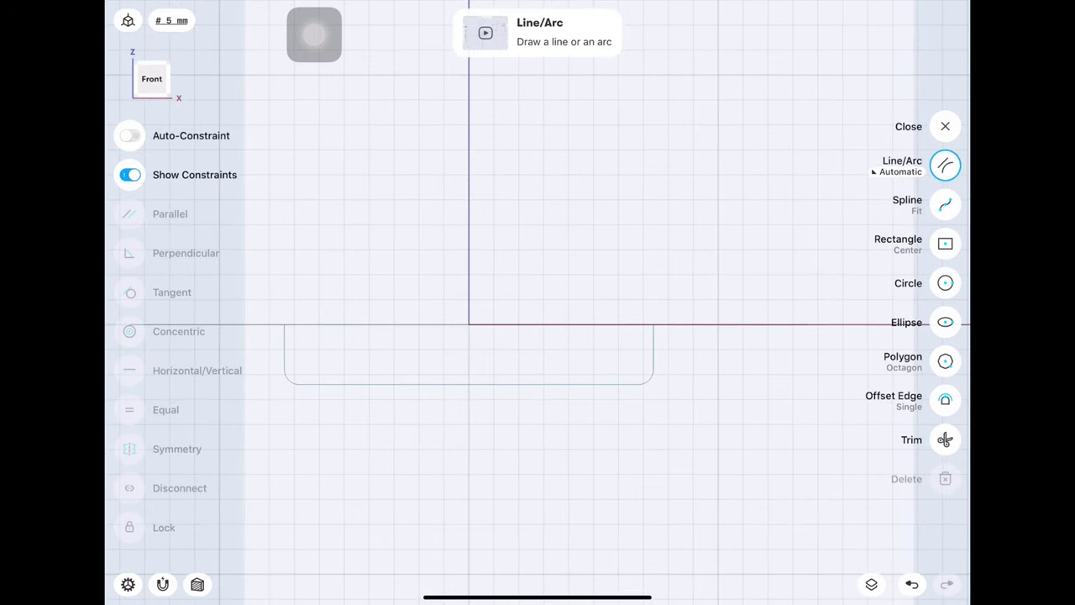
click(899, 168)
click(672, 187)
drag(469, 324, 468, 349)
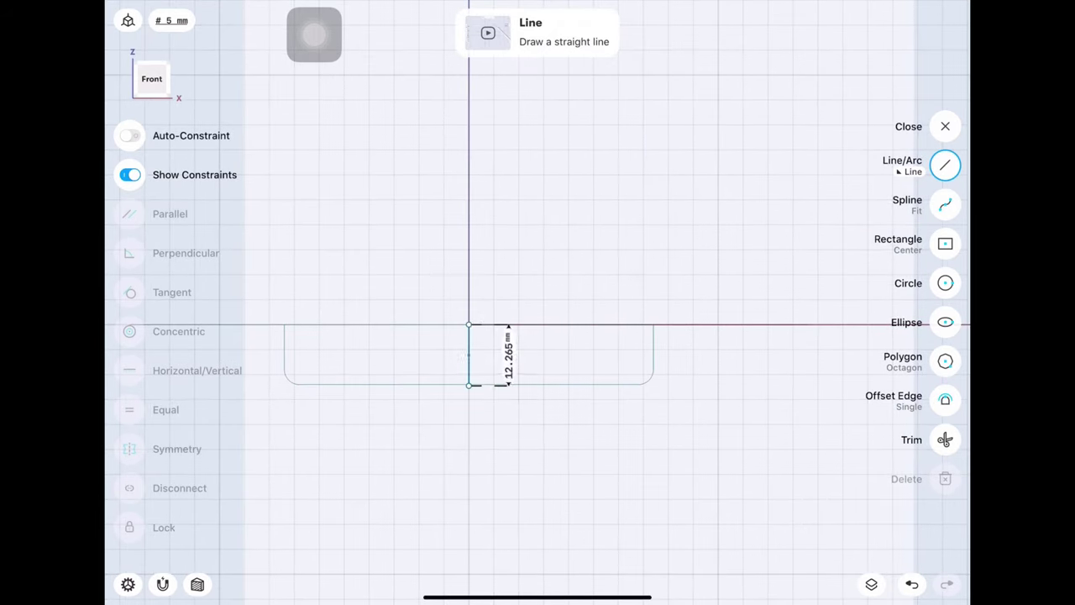
click(507, 353)
text(12)
click(549, 423)
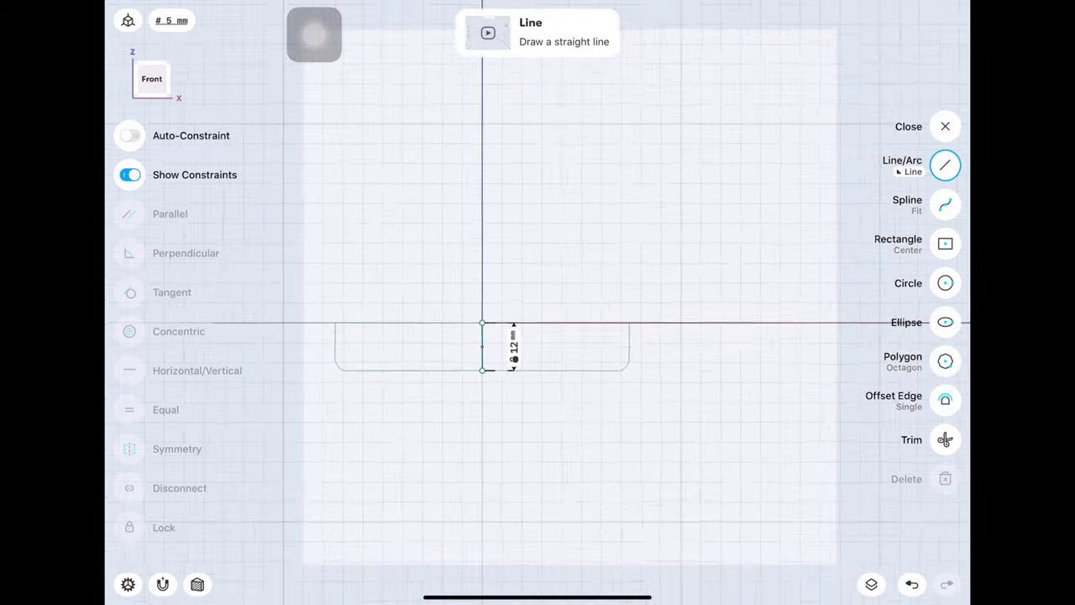
Offset the 12 mm line 64.7 mm to each side
click(945, 400)
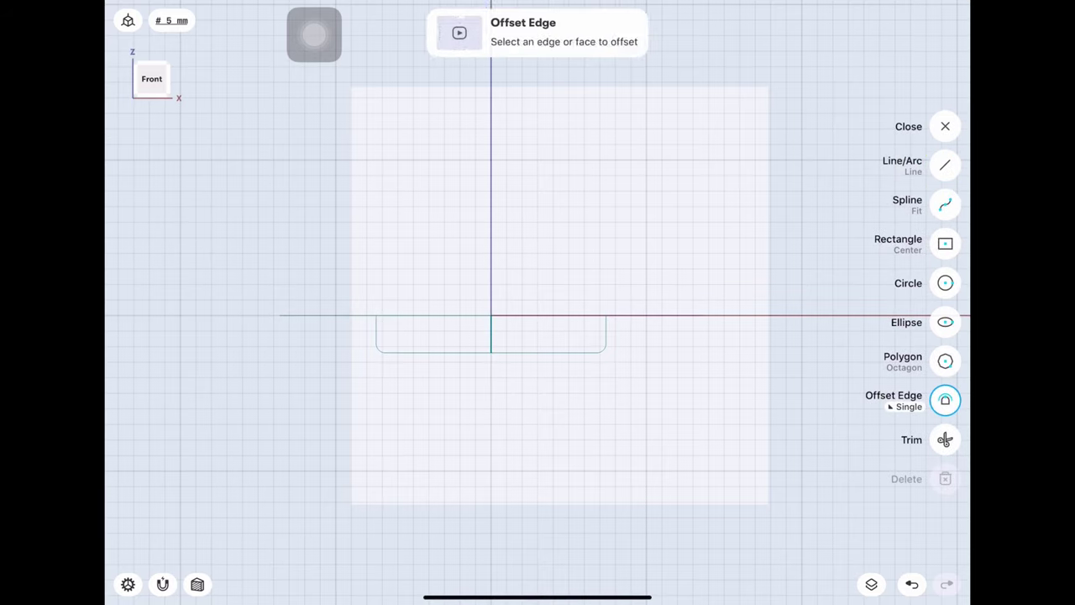
drag(627, 337, 652, 336)
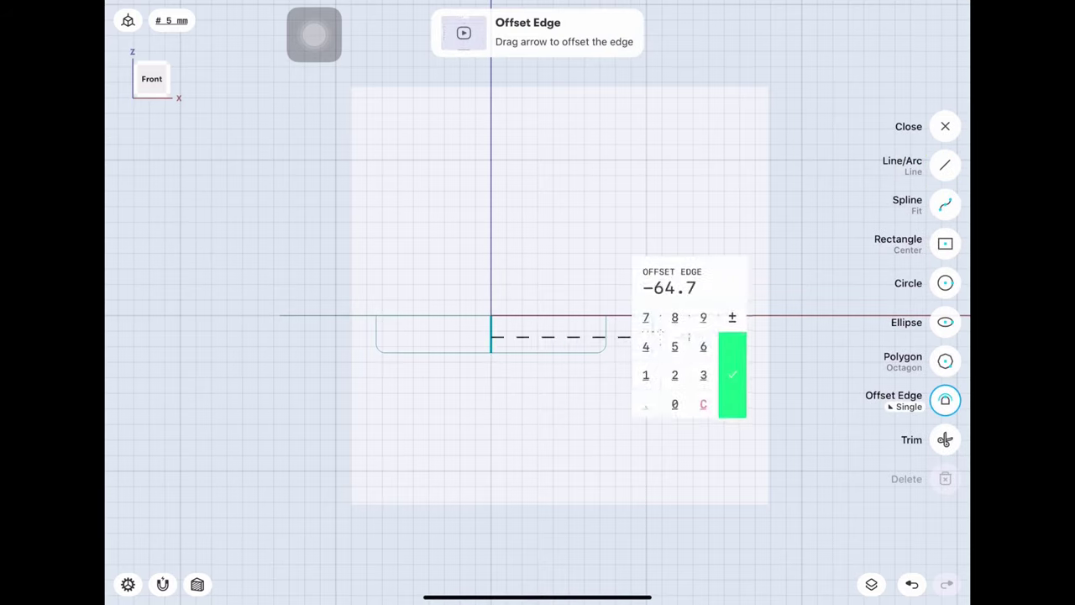
click(731, 374)
click(290, 331)
text(64.7)
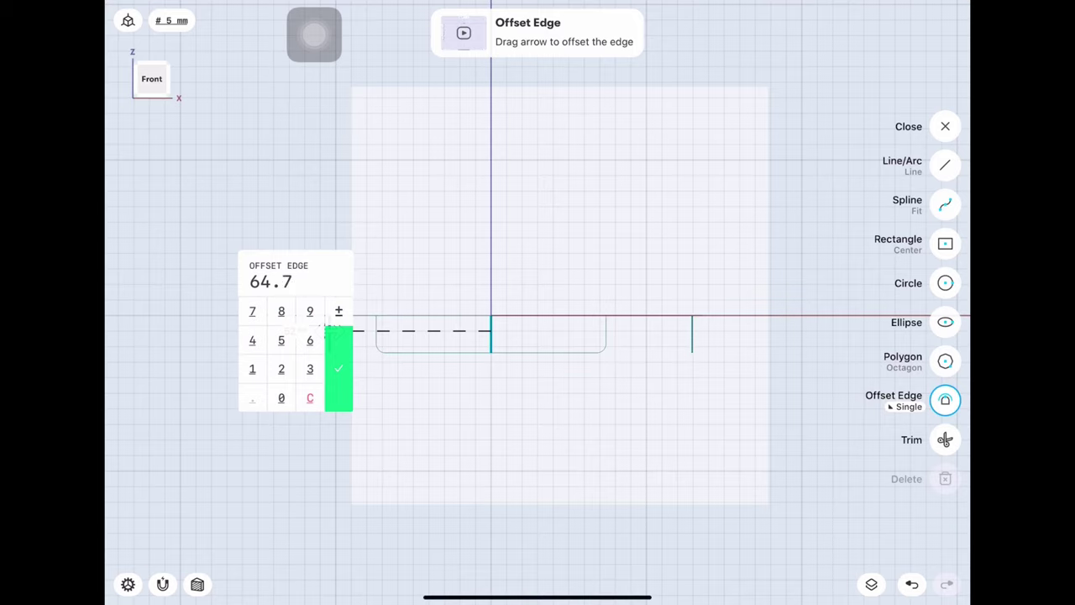
click(338, 368)
Return to line drawing and select, then deselect, the left and bottom edges
click(432, 316)
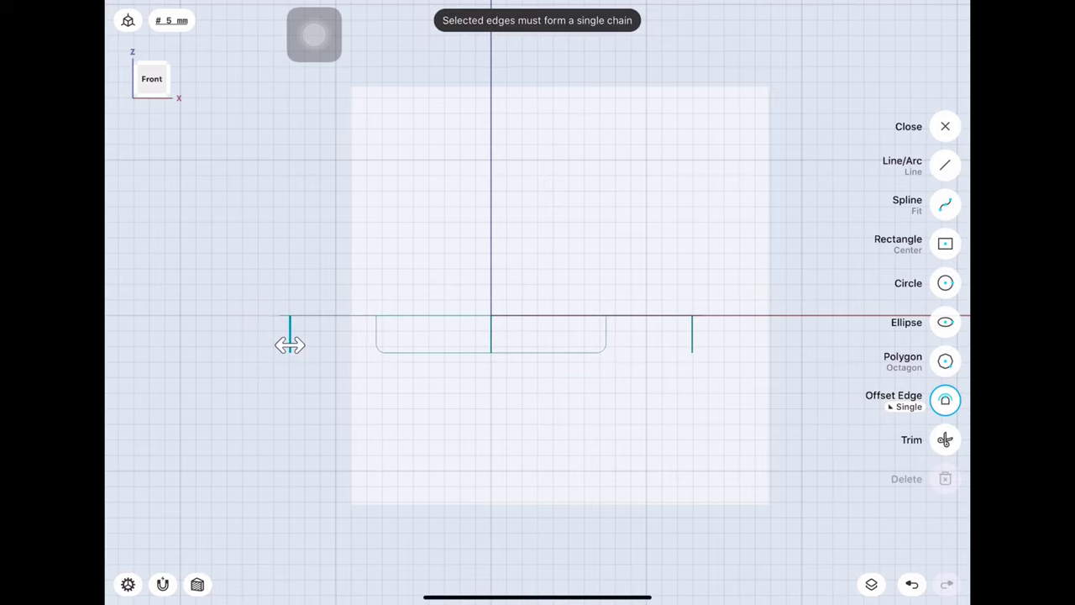
click(290, 344)
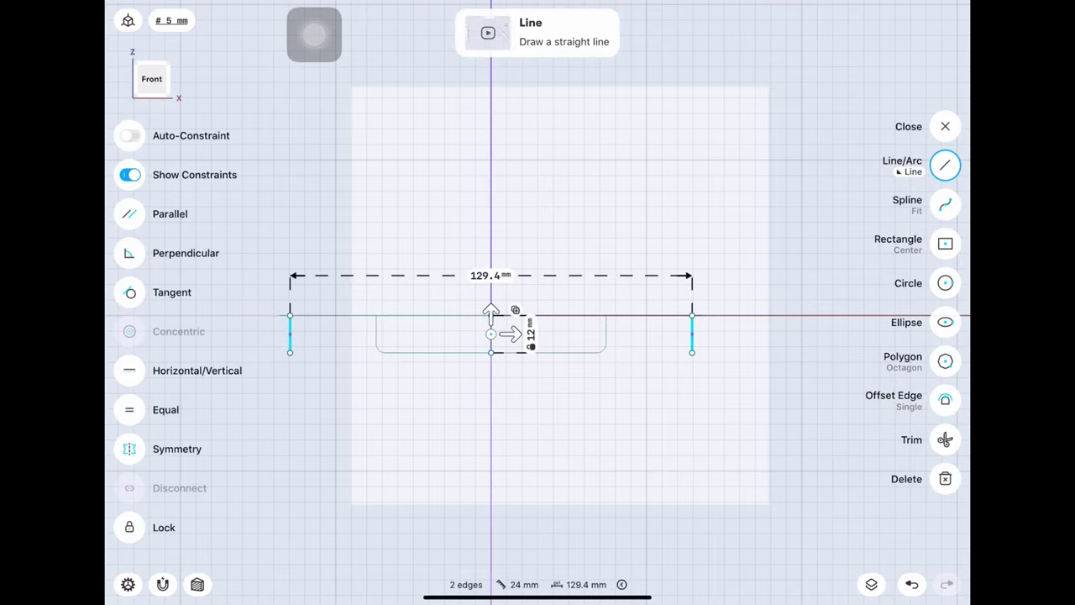
key(Escape)
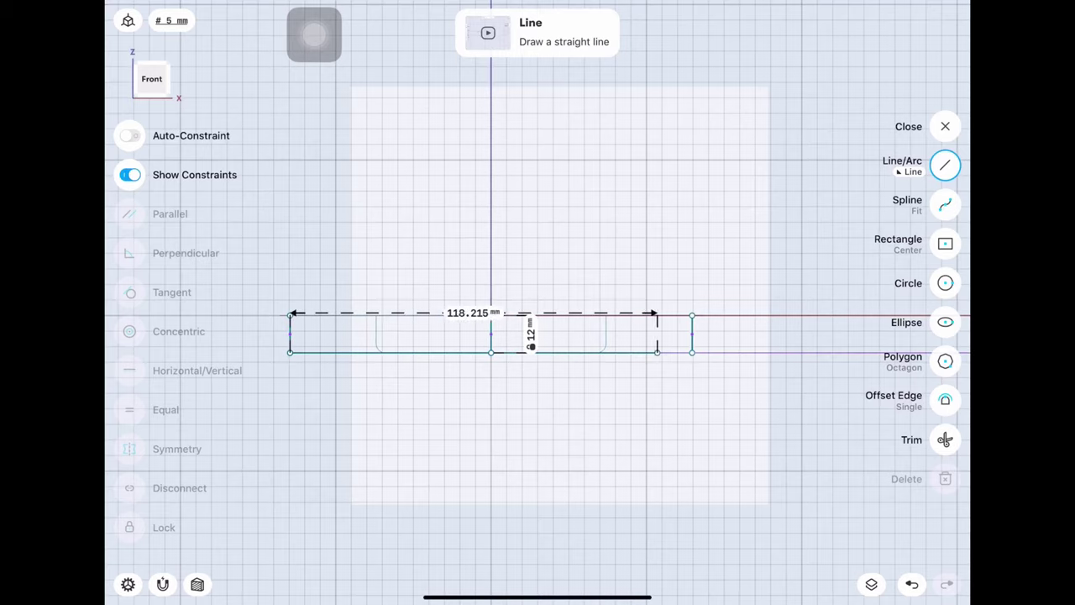
click(353, 349)
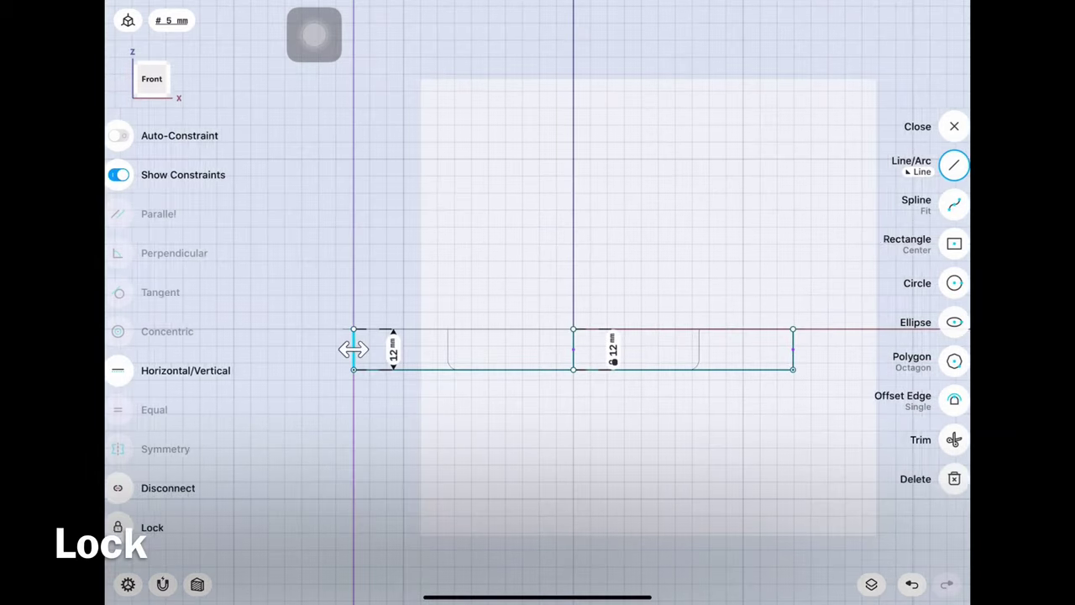
click(470, 370)
key(Escape)
Size the corner circle to 3 mm and make it tangent to the rectangle's left and bottom edges
scroll(537, 361, up, 3)
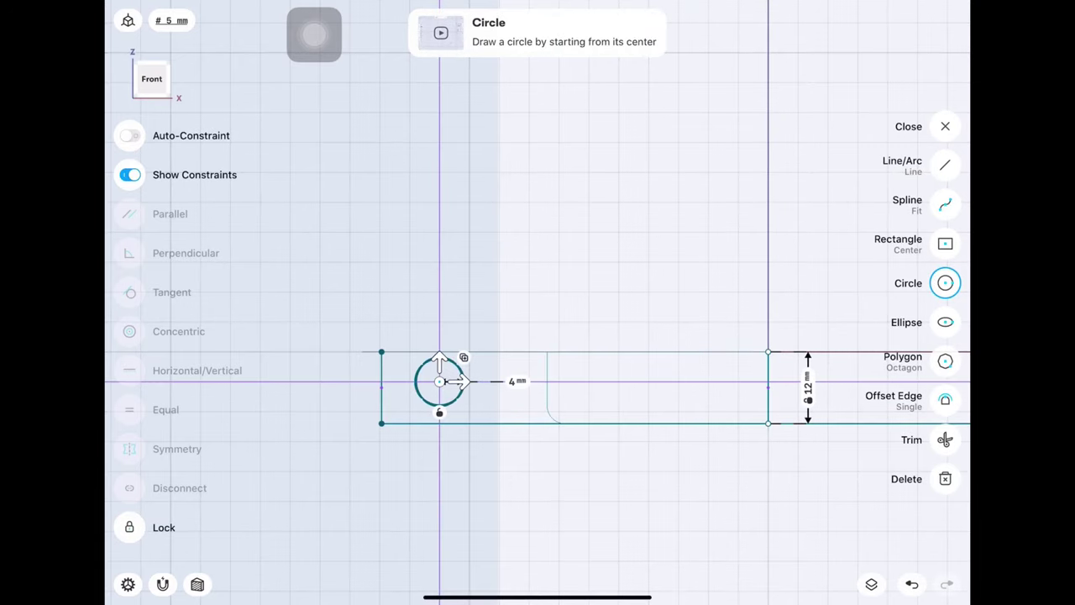
click(512, 381)
text(3)
key(Return)
click(381, 387)
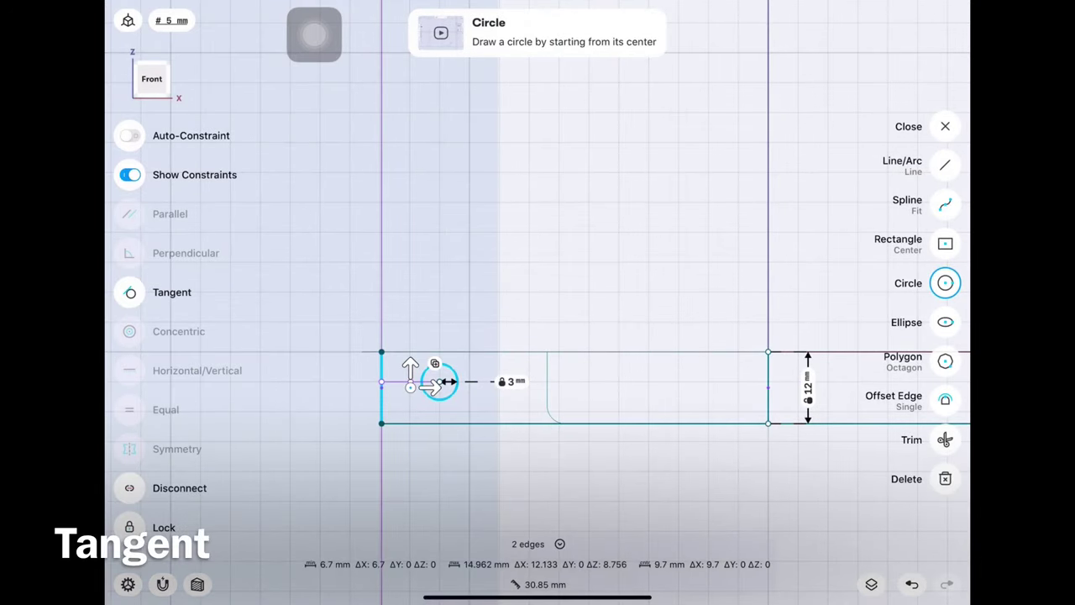
click(172, 292)
click(588, 422)
click(172, 292)
Mirror the corner circle across the centre line to the opposite end
scroll(537, 386, down, 2)
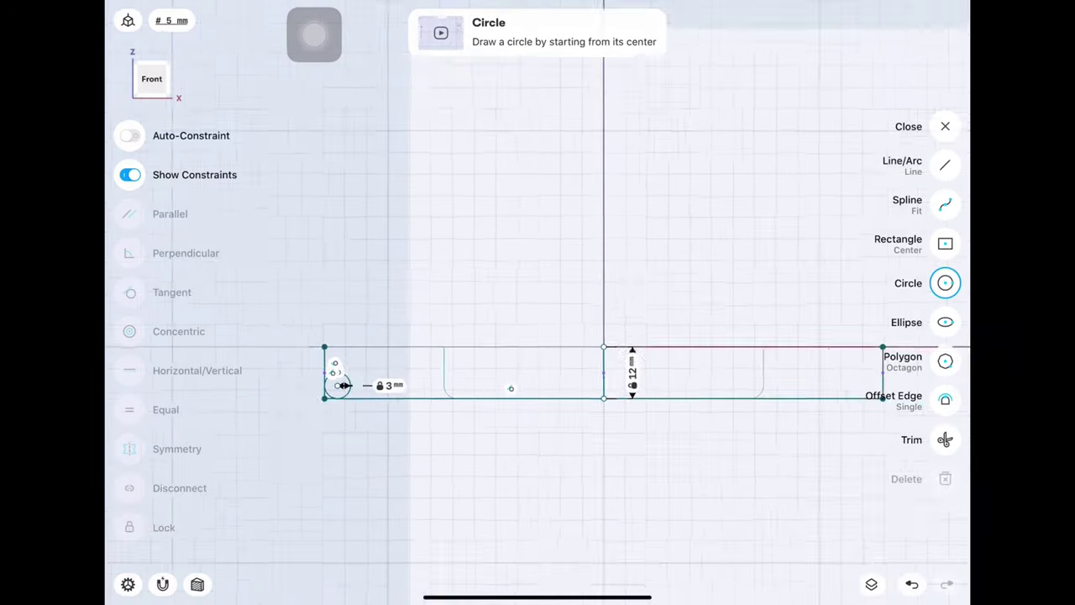
scroll(538, 370, down, 2)
click(304, 380)
click(945, 400)
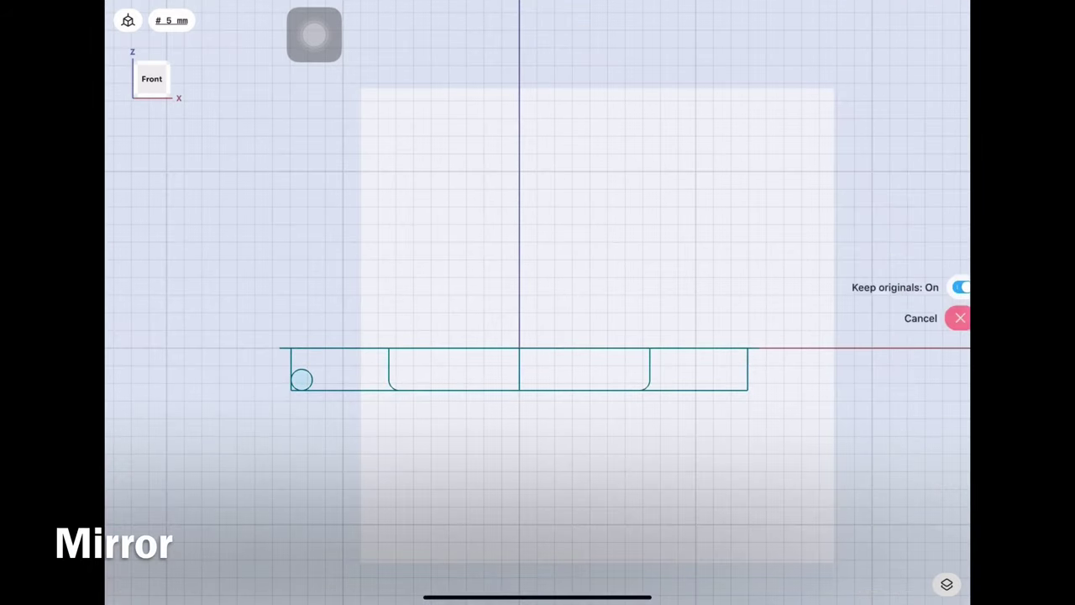
click(944, 264)
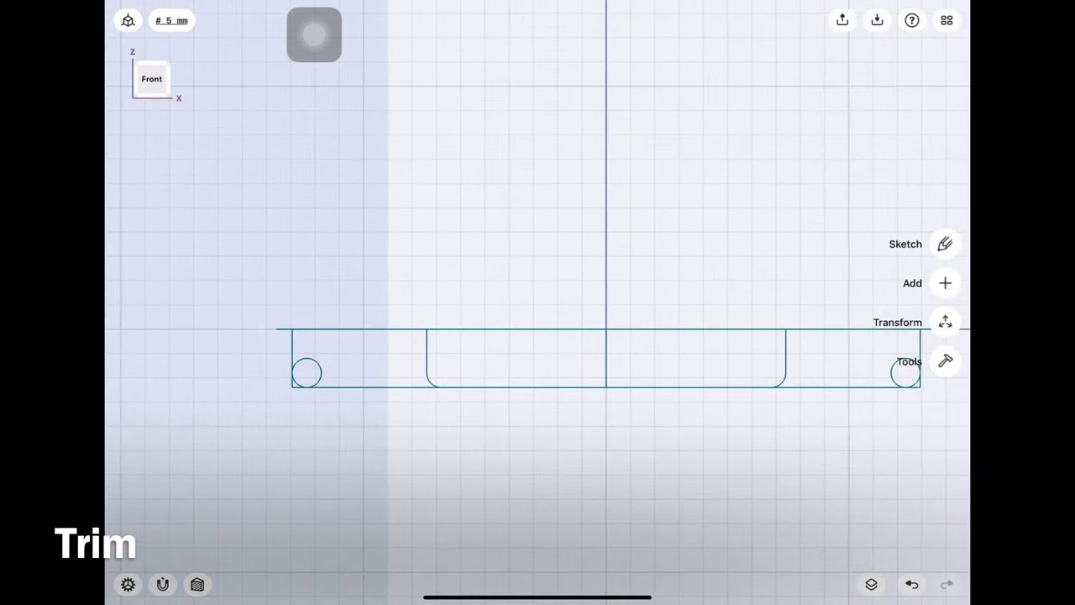
Trim the excess sketch segments around the corner circles
click(945, 244)
click(945, 439)
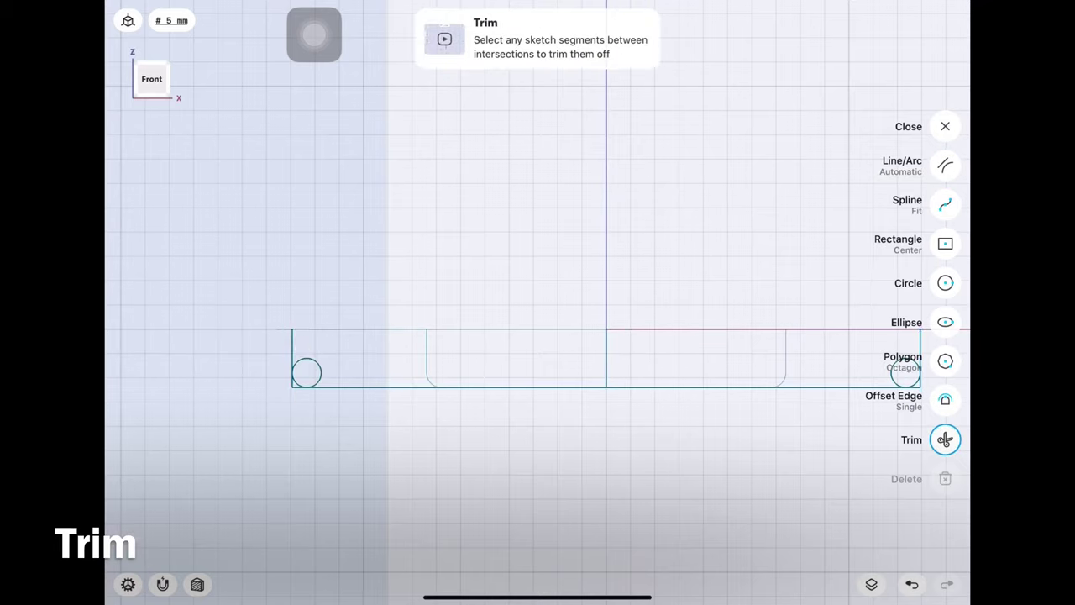
scroll(284, 351, up, 5)
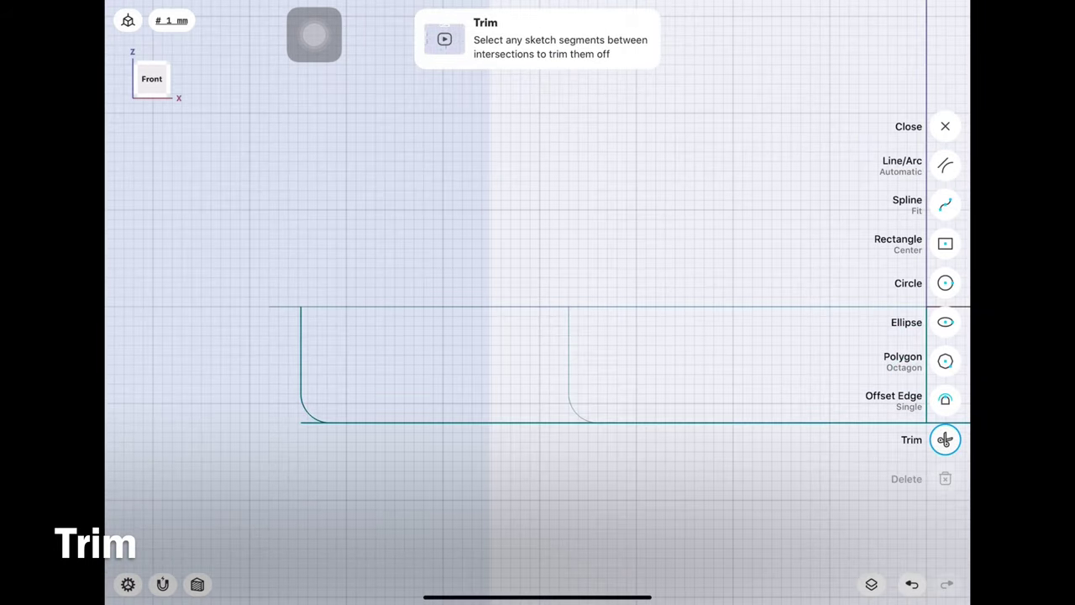
scroll(537, 361, down, 2)
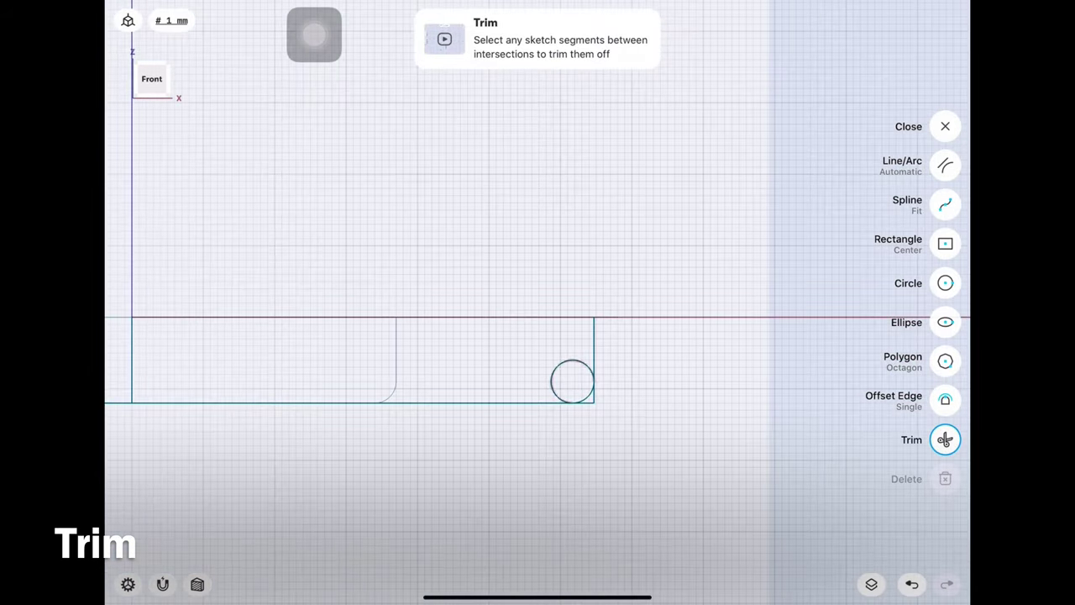
click(572, 382)
scroll(494, 313, down, 3)
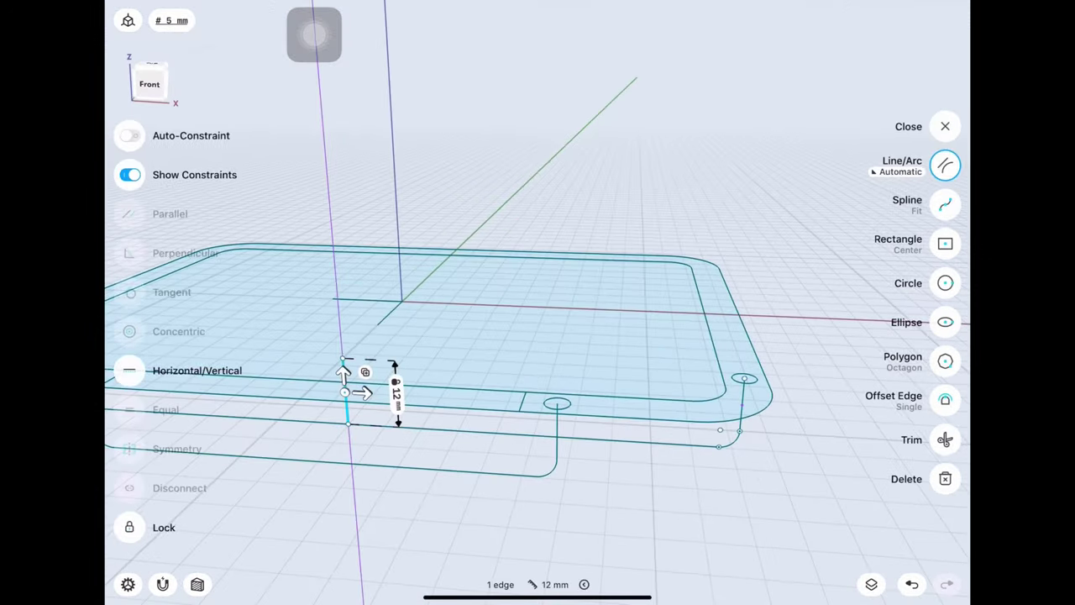
Leave the rectangle sketch and return to the 3D view
click(149, 84)
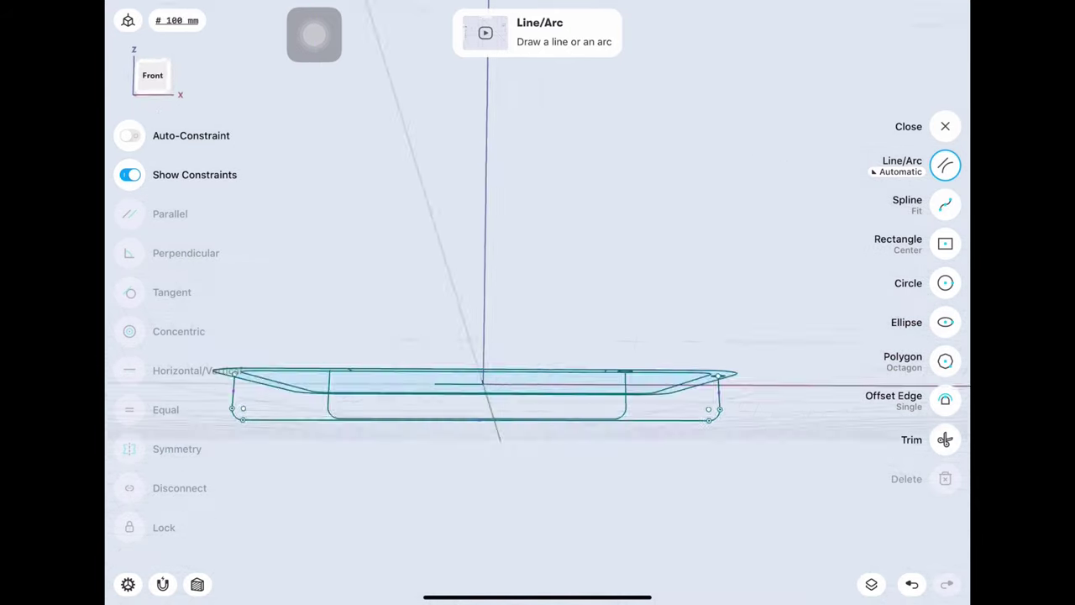
click(165, 77)
click(945, 126)
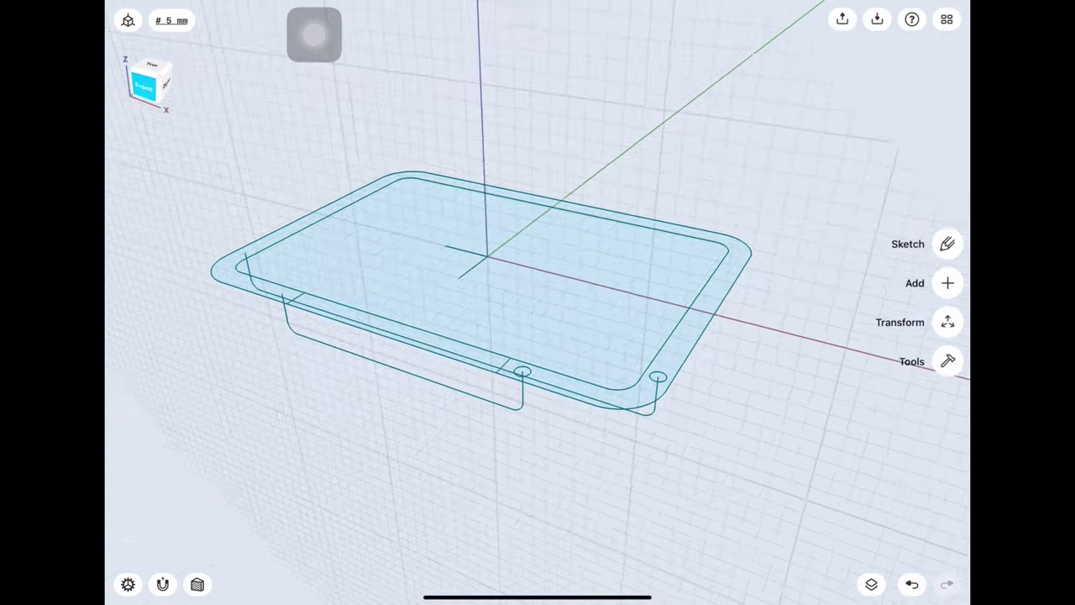
Sweep the small circle along the bottom line and upright lines to form the first rod
scroll(420, 420, up, 5)
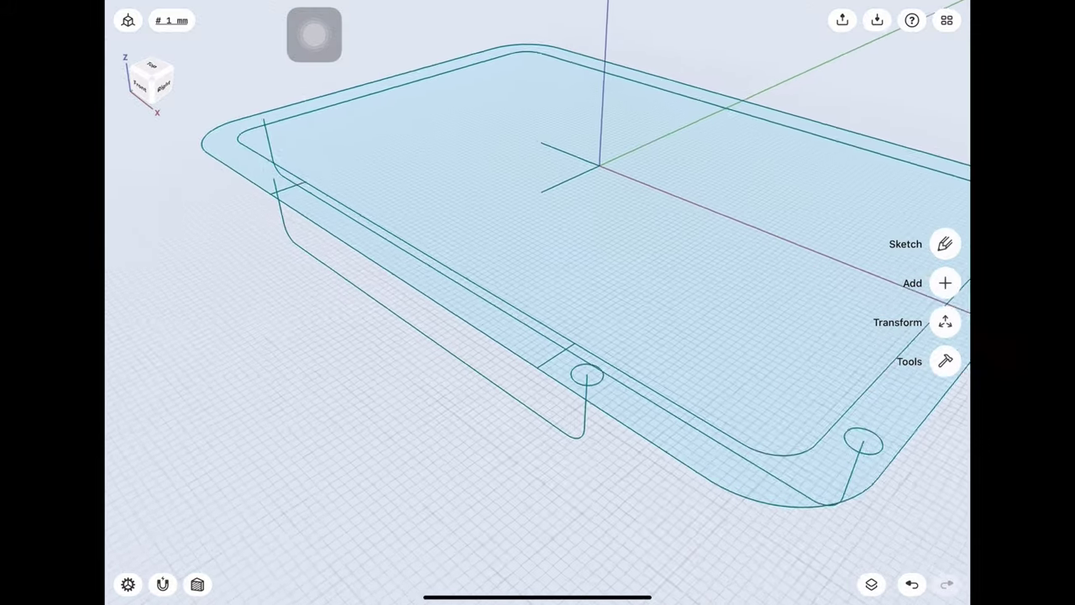
click(945, 361)
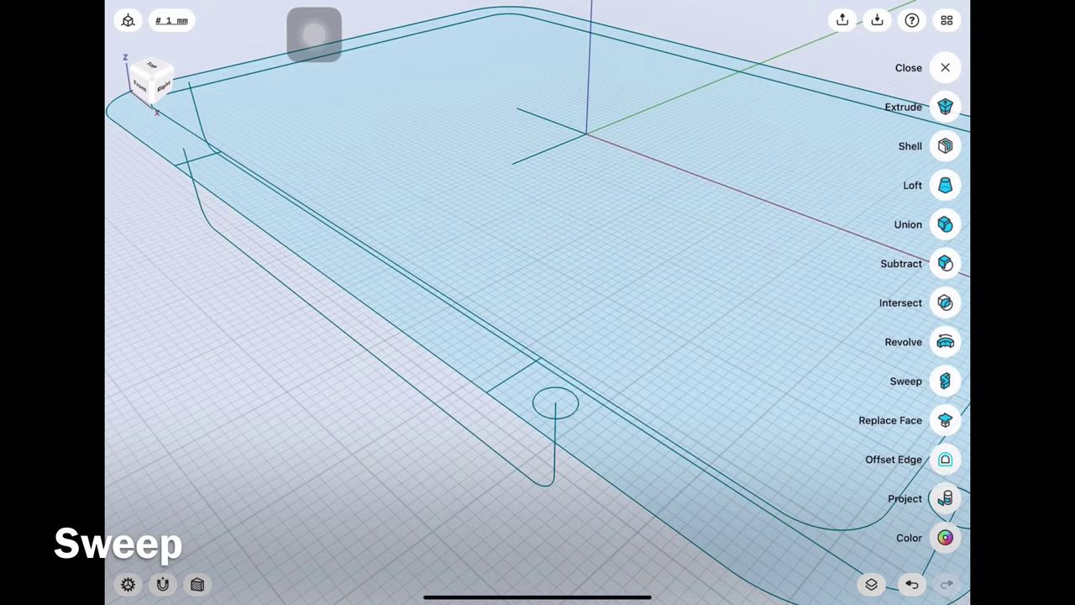
click(944, 380)
click(555, 404)
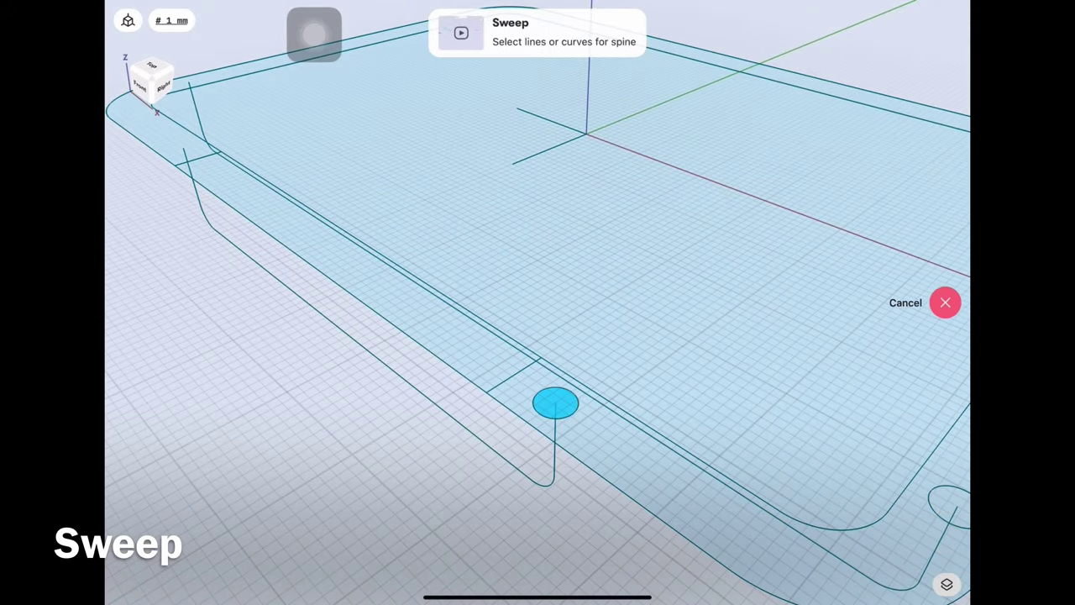
drag(537, 420, 537, 252)
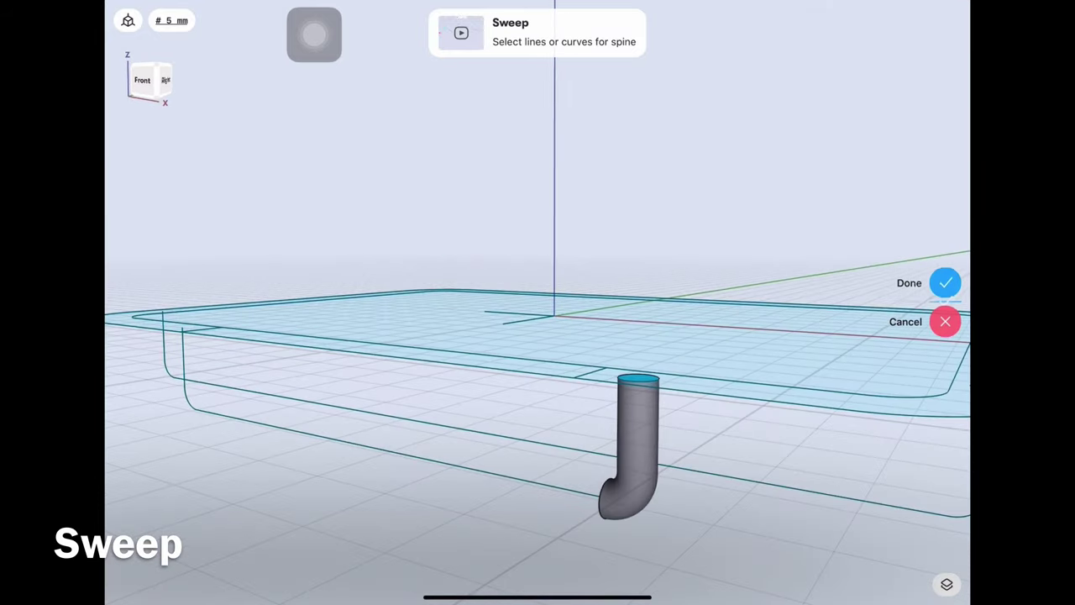
click(395, 454)
drag(537, 336, 664, 344)
click(252, 390)
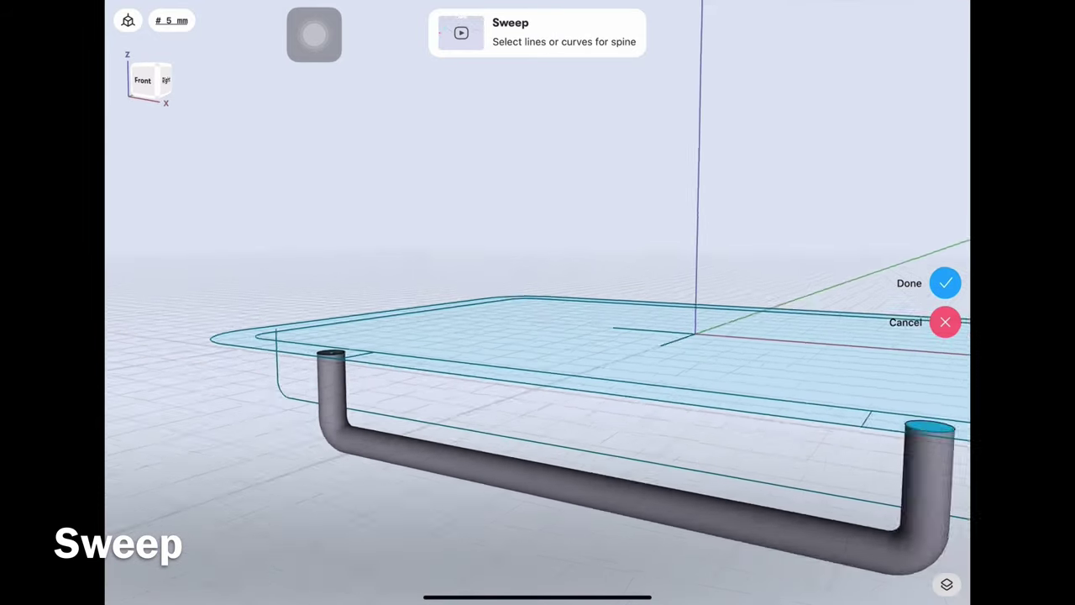
drag(537, 252, 538, 378)
click(944, 283)
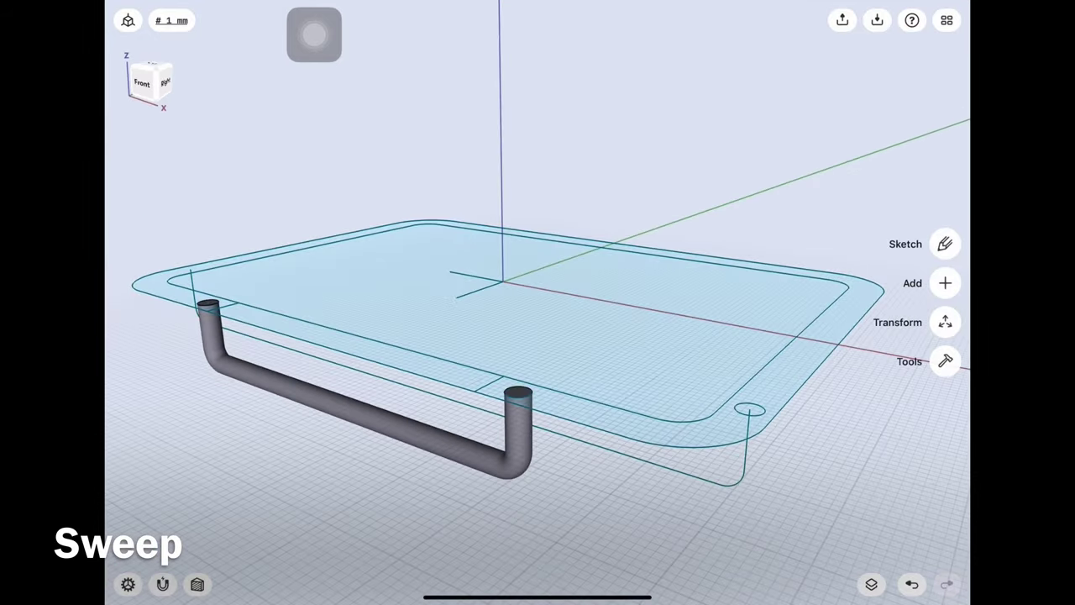
Sweep a second round tube rod along the other spine
scroll(537, 336, up, 3)
click(943, 361)
click(945, 381)
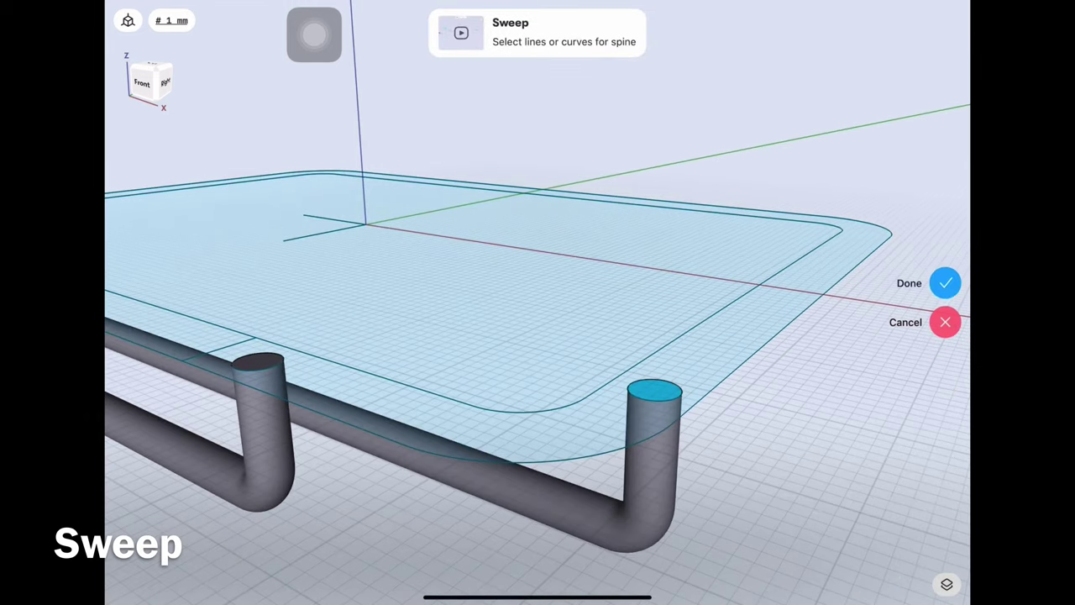
drag(537, 336, 688, 352)
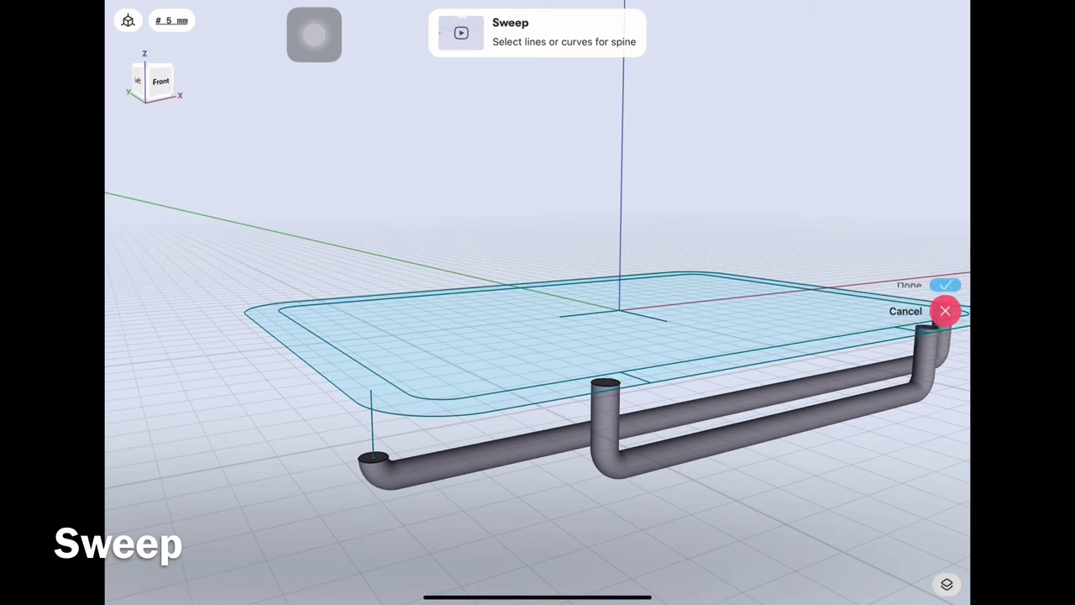
click(945, 283)
drag(588, 252, 420, 336)
scroll(537, 336, up, 1)
Copy the short front rod 75 mm toward the back edge
click(945, 322)
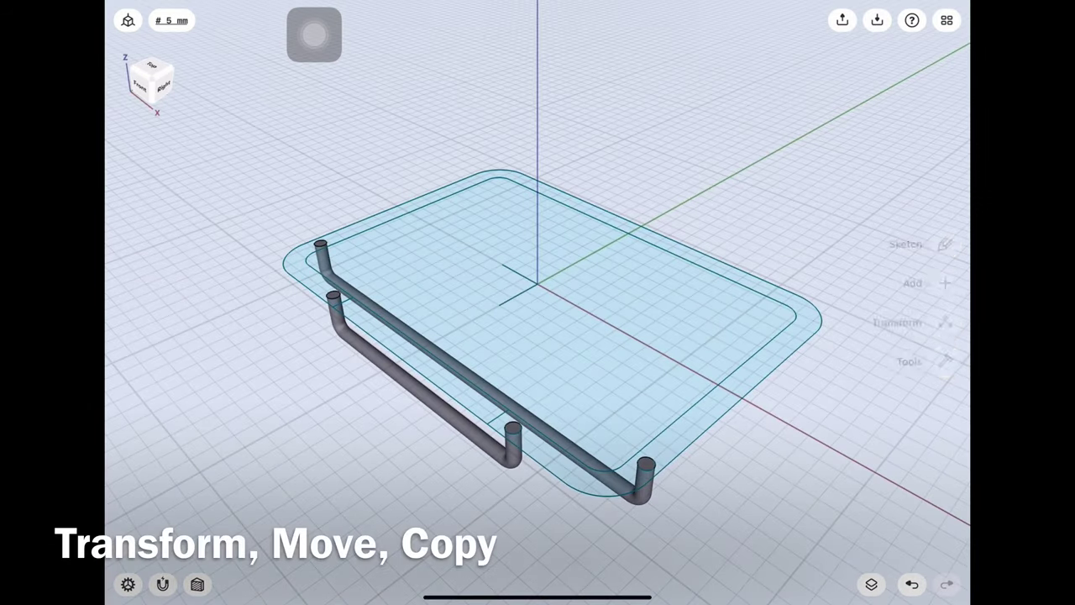
click(415, 375)
click(403, 450)
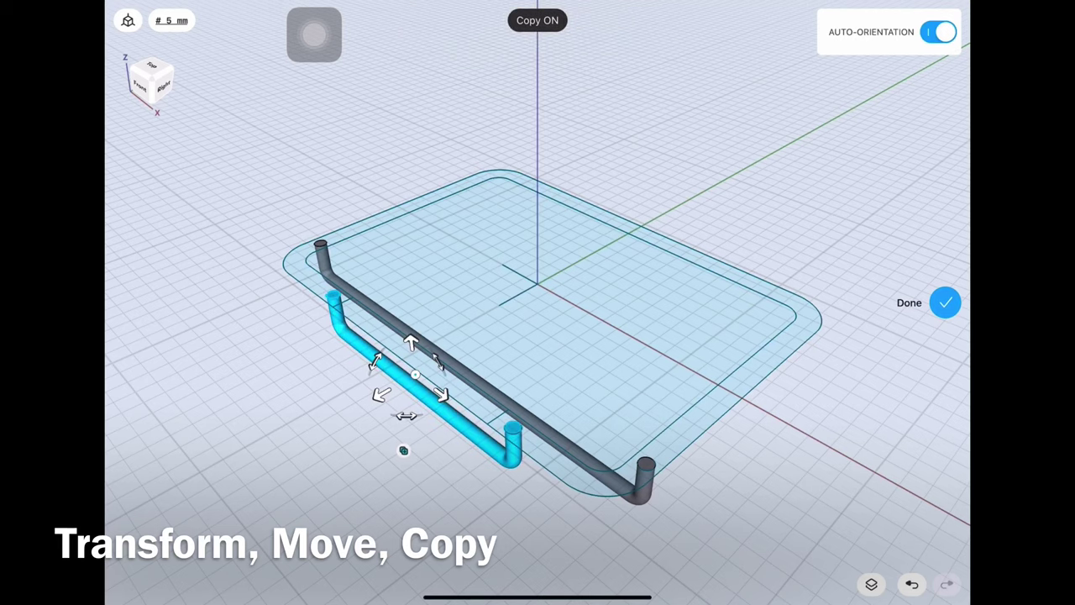
drag(380, 394, 576, 280)
click(547, 295)
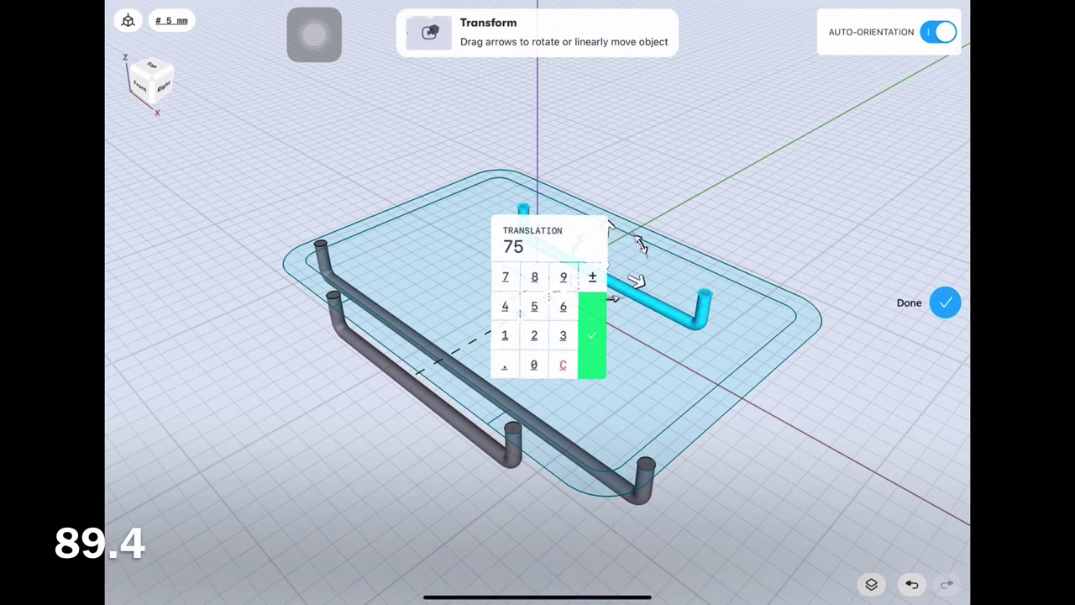
click(592, 335)
click(945, 302)
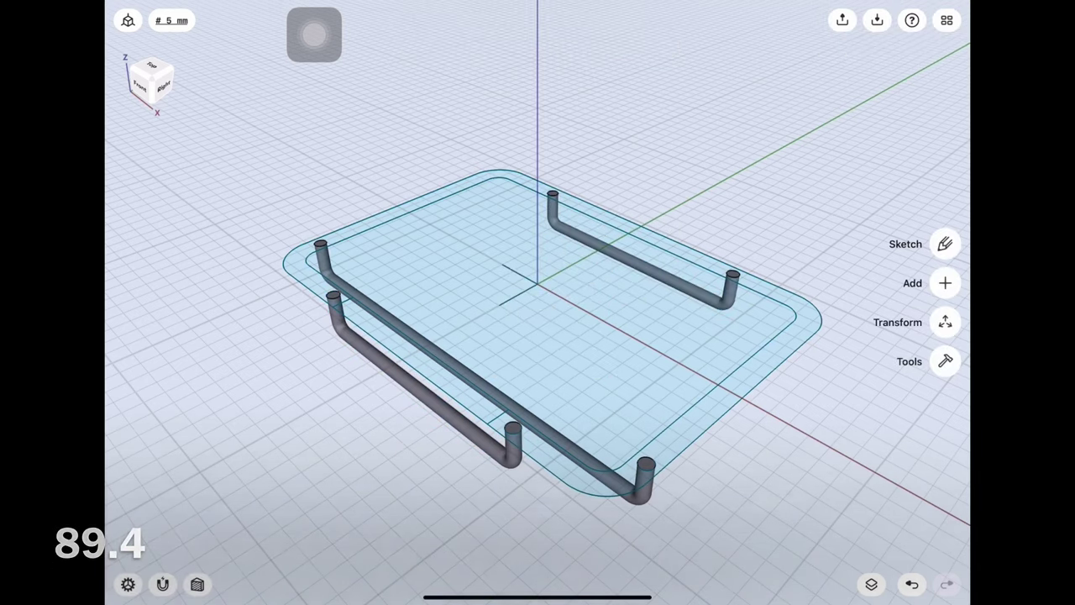
drag(588, 352, 462, 353)
Copy the long rod inward to -48 mm and place more parallel copies across the frame
click(945, 322)
click(945, 243)
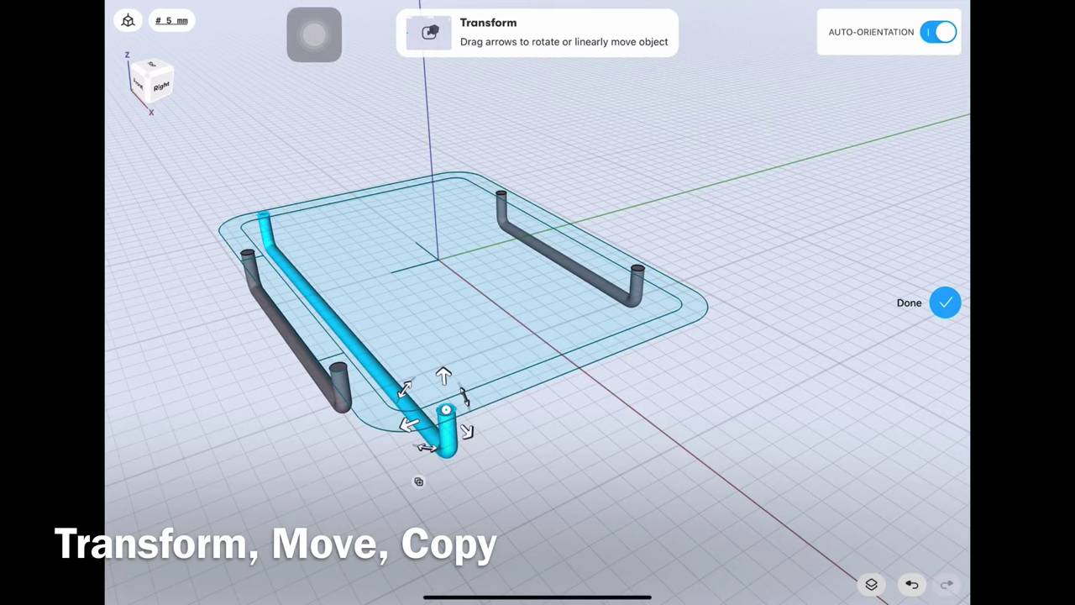
click(418, 481)
drag(409, 424, 537, 373)
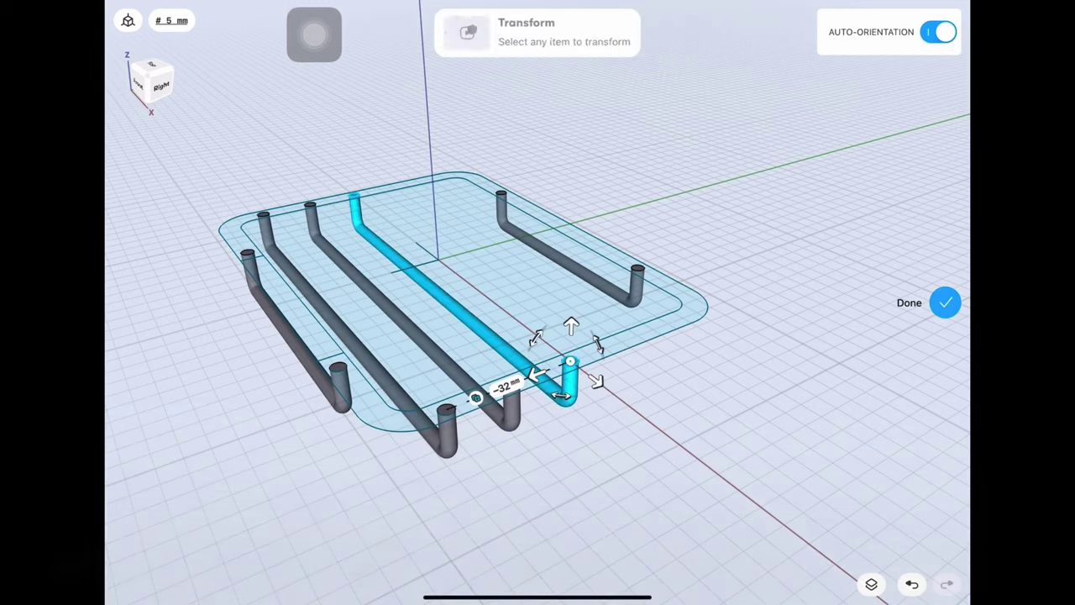
mouse_move(672, 420)
mouse_down()
mouse_move(605, 361)
mouse_move(655, 404)
mouse_up()
scroll(537, 336, up, 3)
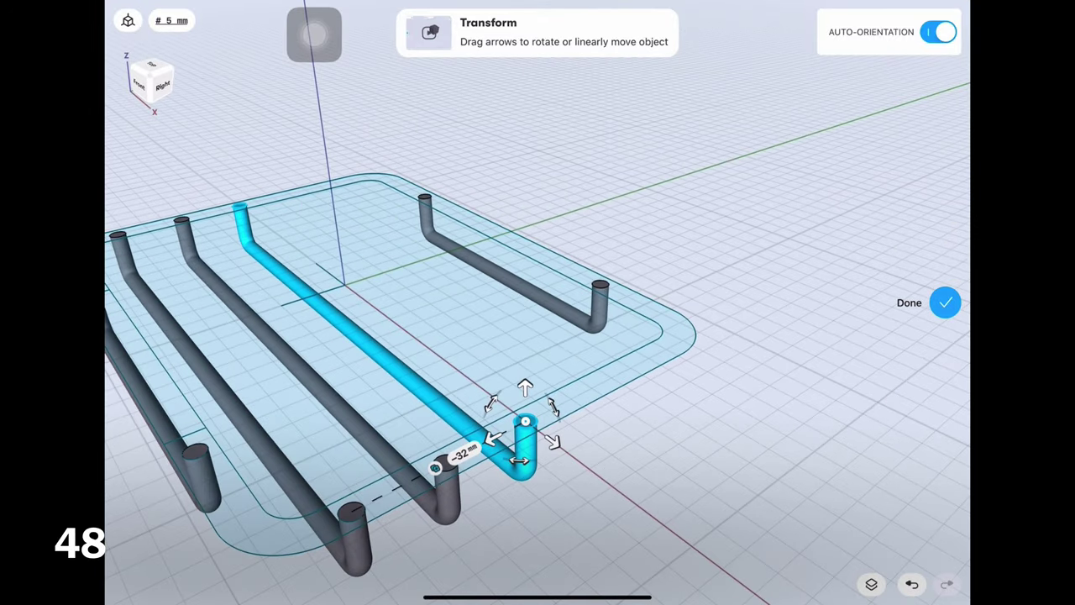
drag(494, 437, 563, 401)
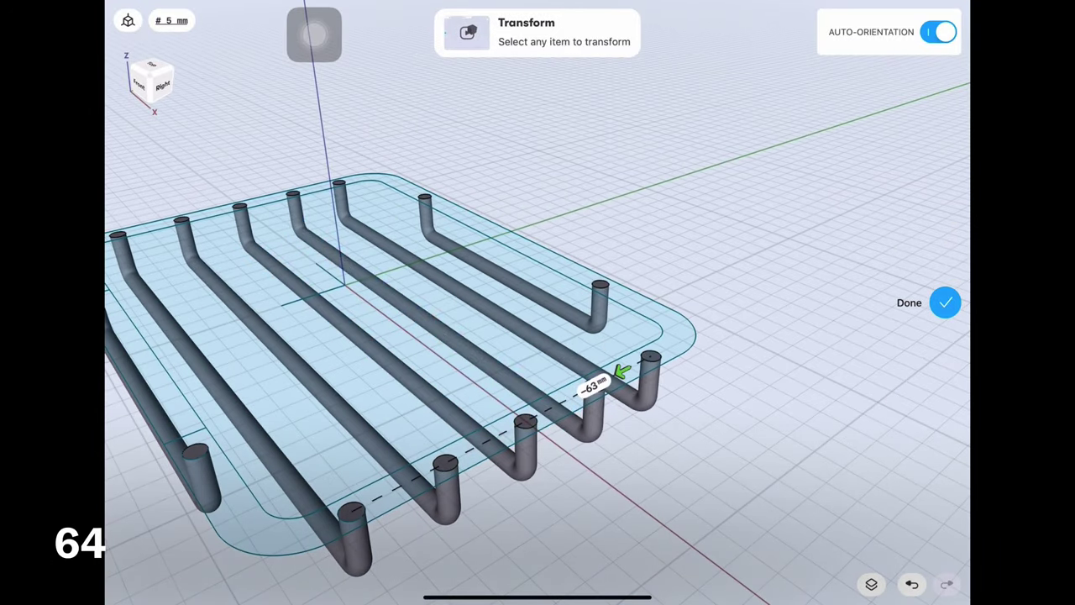
click(496, 281)
click(944, 302)
drag(537, 378, 638, 353)
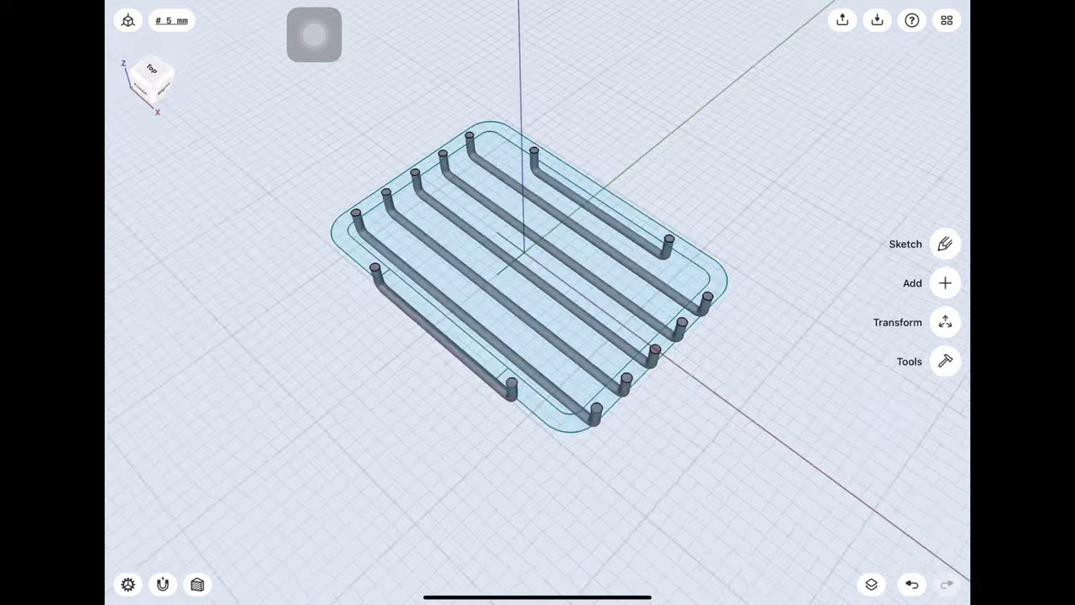
click(871, 583)
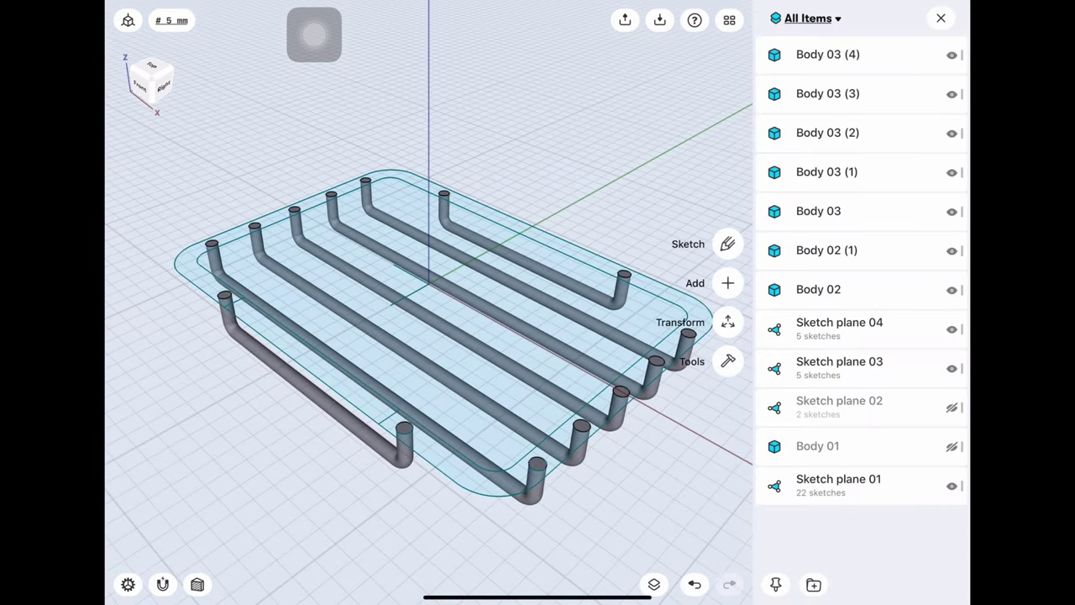
click(951, 485)
click(951, 446)
click(654, 584)
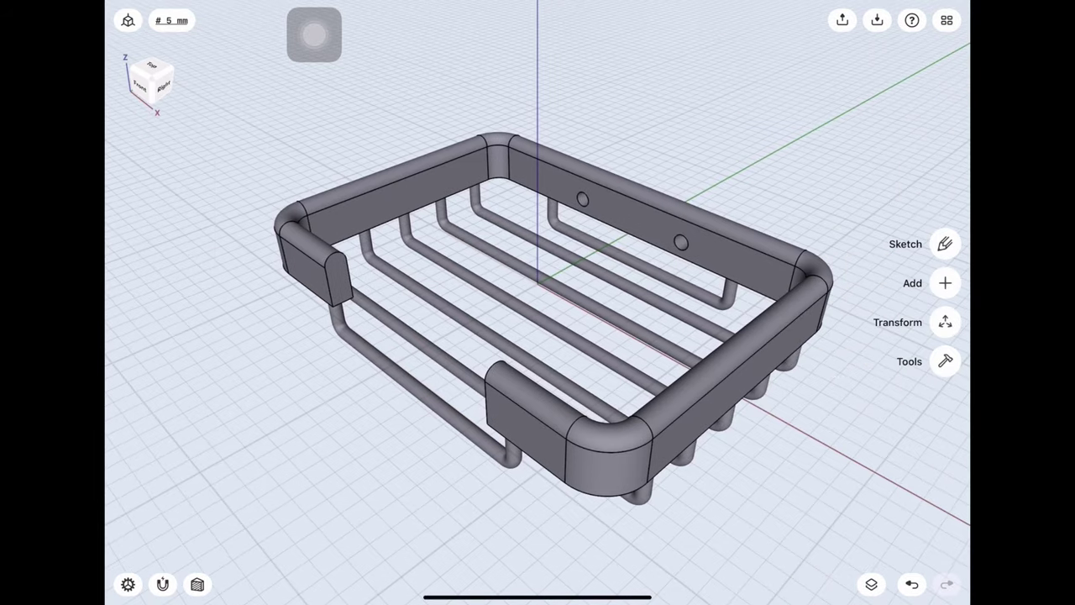
mouse_move(504, 252)
mouse_down()
mouse_move(504, 319)
mouse_move(471, 386)
mouse_move(504, 319)
mouse_move(521, 437)
mouse_move(503, 319)
mouse_move(504, 369)
mouse_up()
mouse_move(504, 294)
mouse_down()
mouse_move(470, 370)
mouse_move(420, 403)
mouse_up()
click(871, 584)
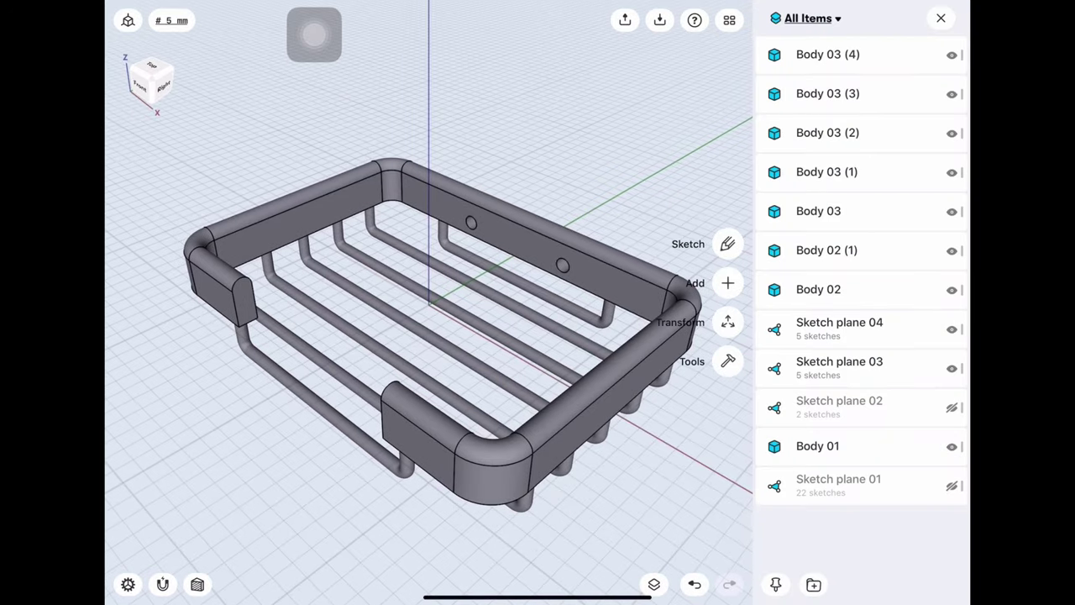
click(951, 446)
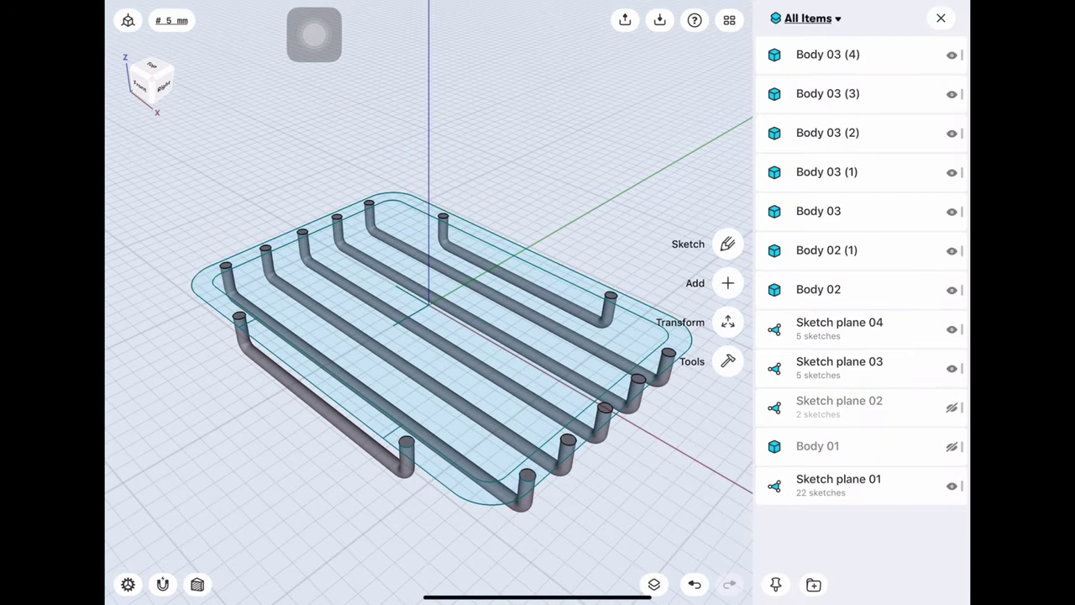
drag(420, 294, 420, 378)
Reopen the base ring sketch and draw a 50 mm straight line along the bottom rail
click(941, 18)
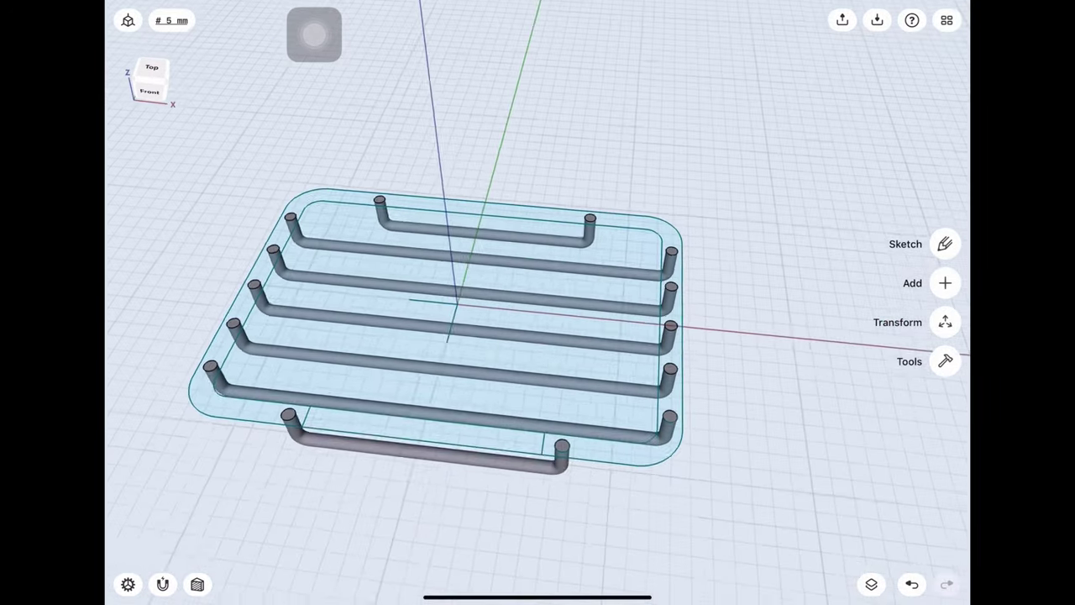
double_click(345, 378)
scroll(672, 419, up, 3)
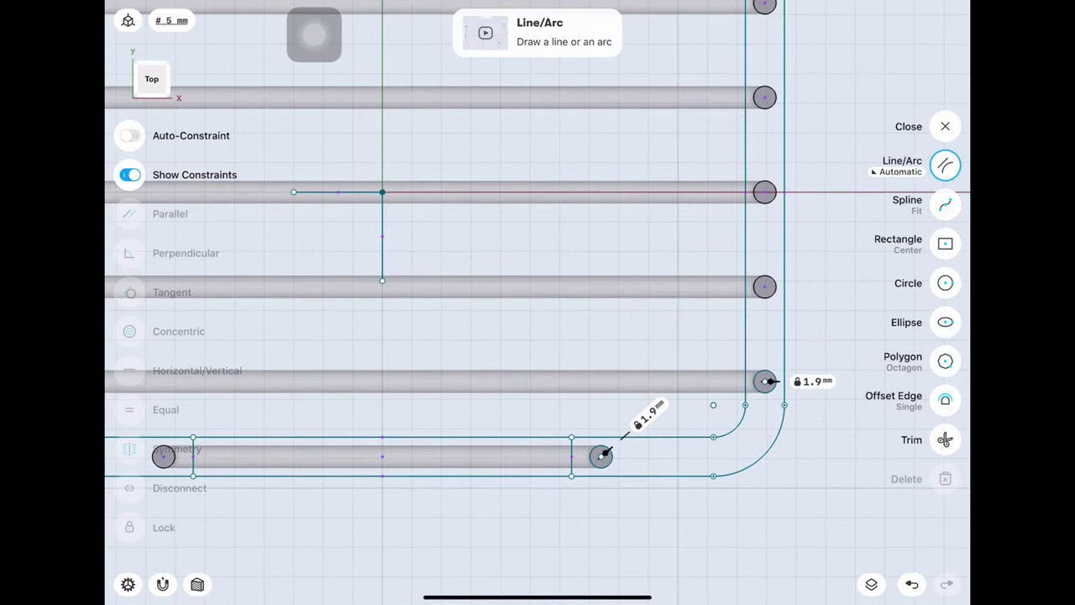
click(945, 166)
click(671, 188)
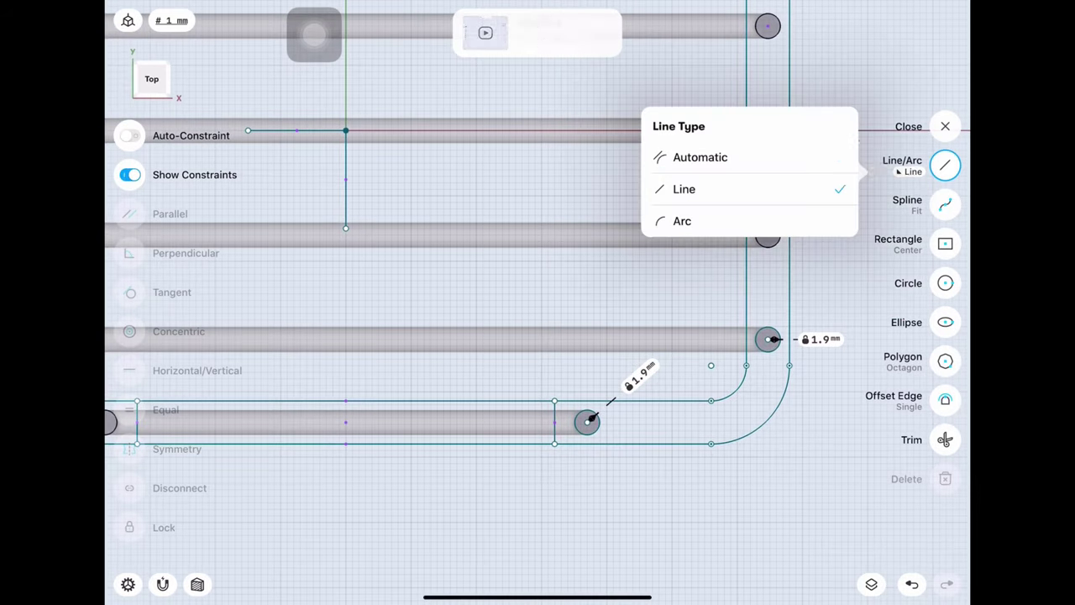
click(494, 382)
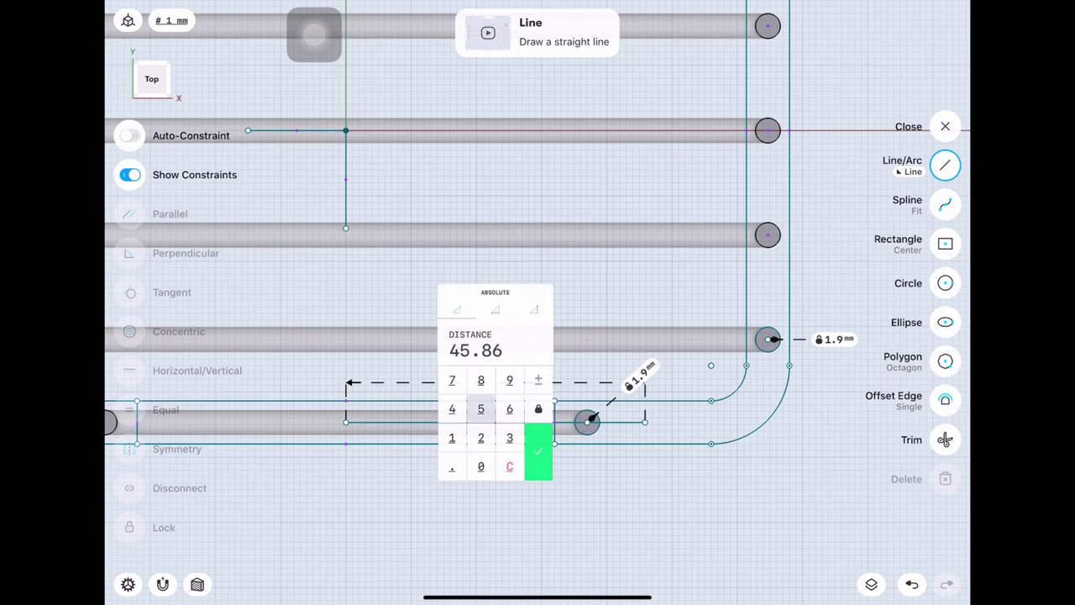
text(50)
key(Return)
Add a 1.9 mm circle at the line's end and close the sketch
scroll(685, 361, up, 5)
click(944, 282)
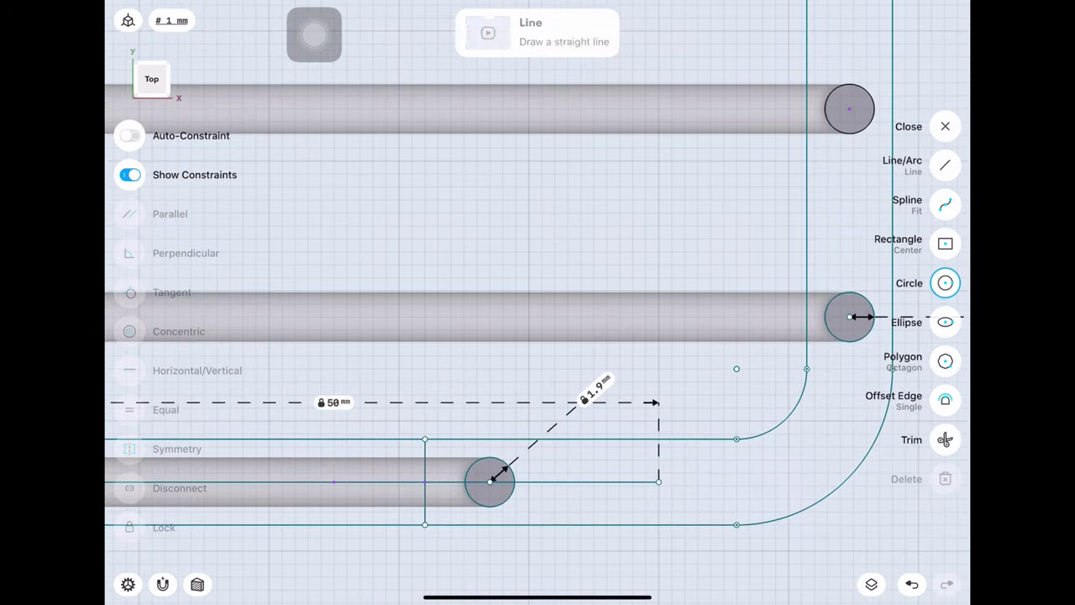
click(659, 481)
click(715, 417)
text(1)
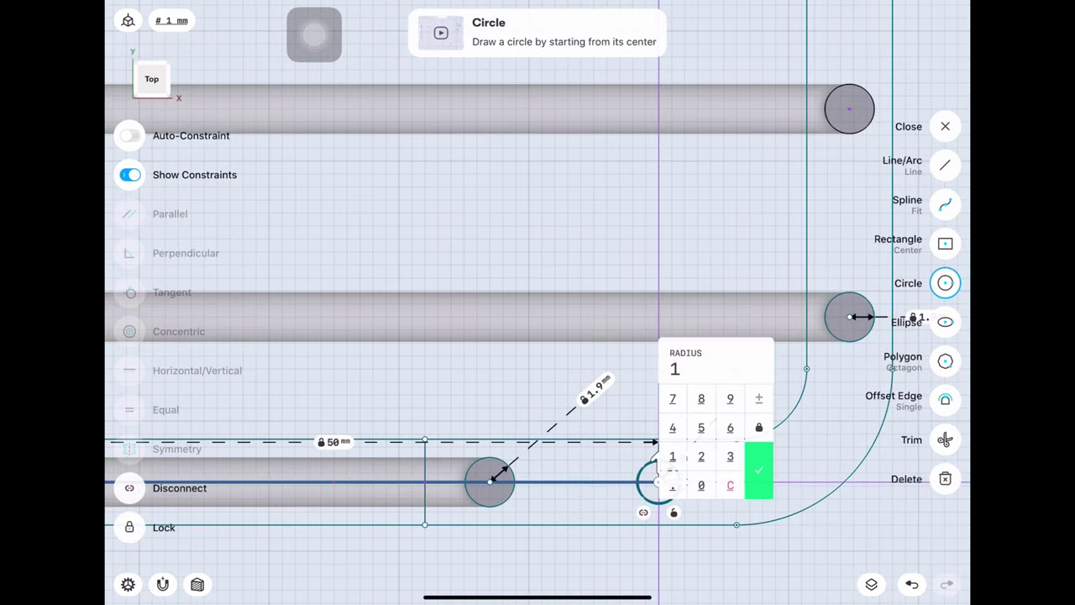
text(.9)
key(Return)
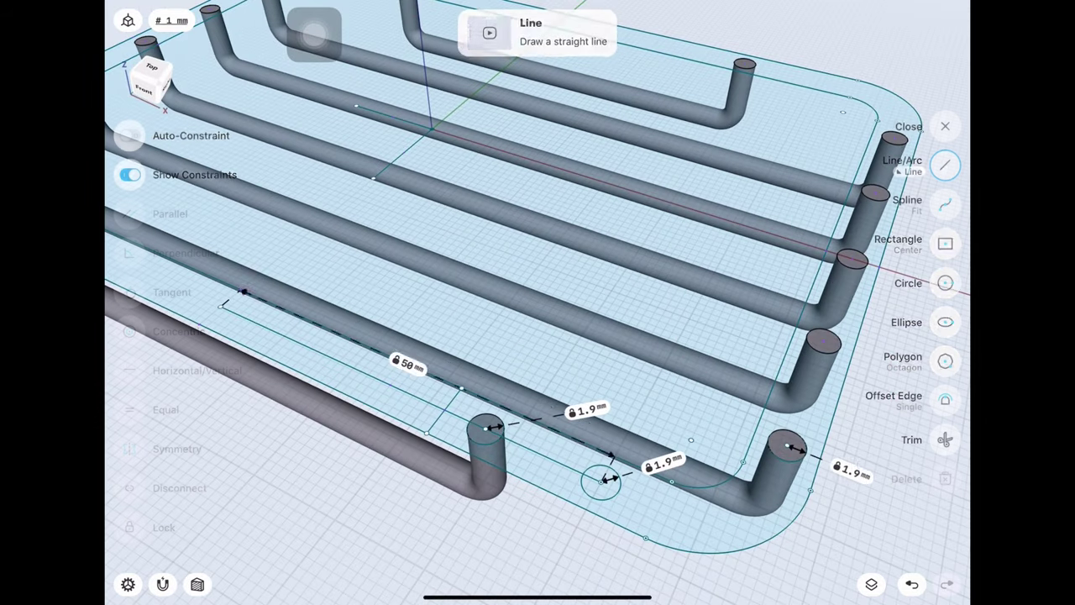
click(391, 384)
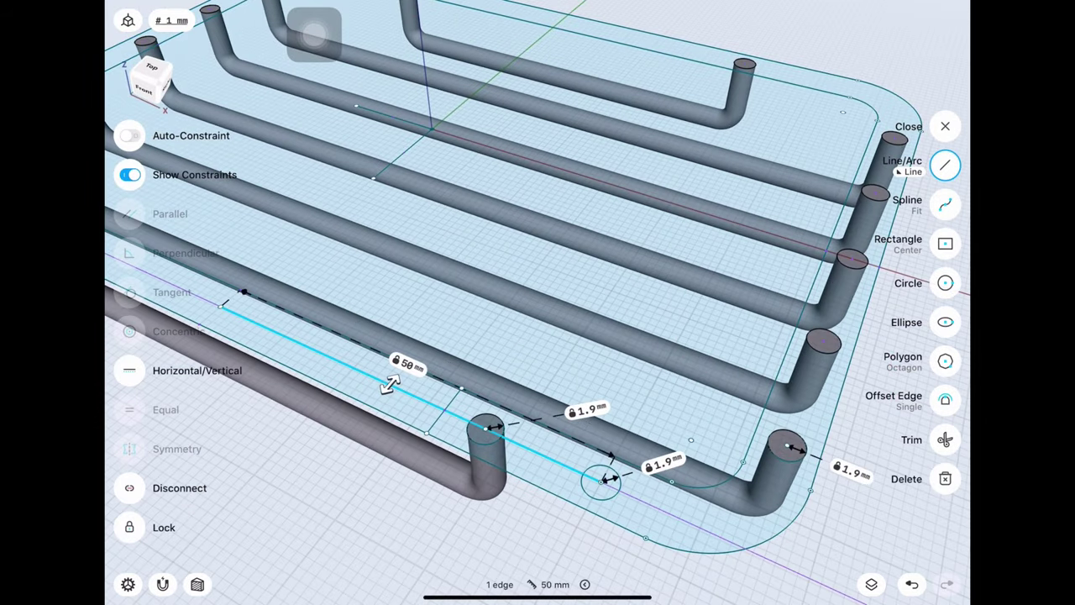
click(945, 126)
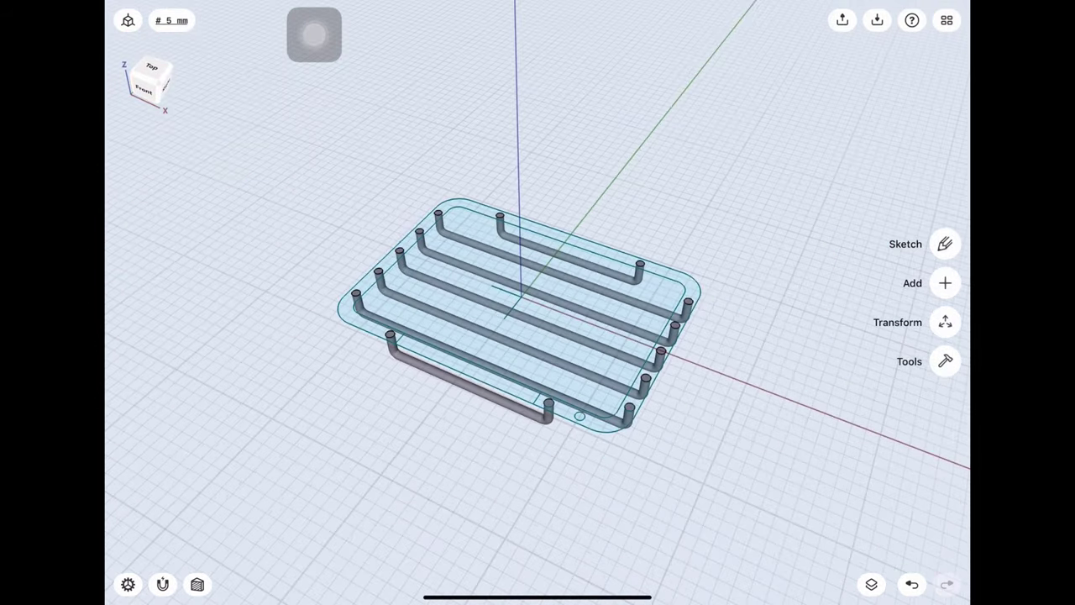
Unhide the tray frame Body 01 from the Items list
click(870, 584)
click(951, 446)
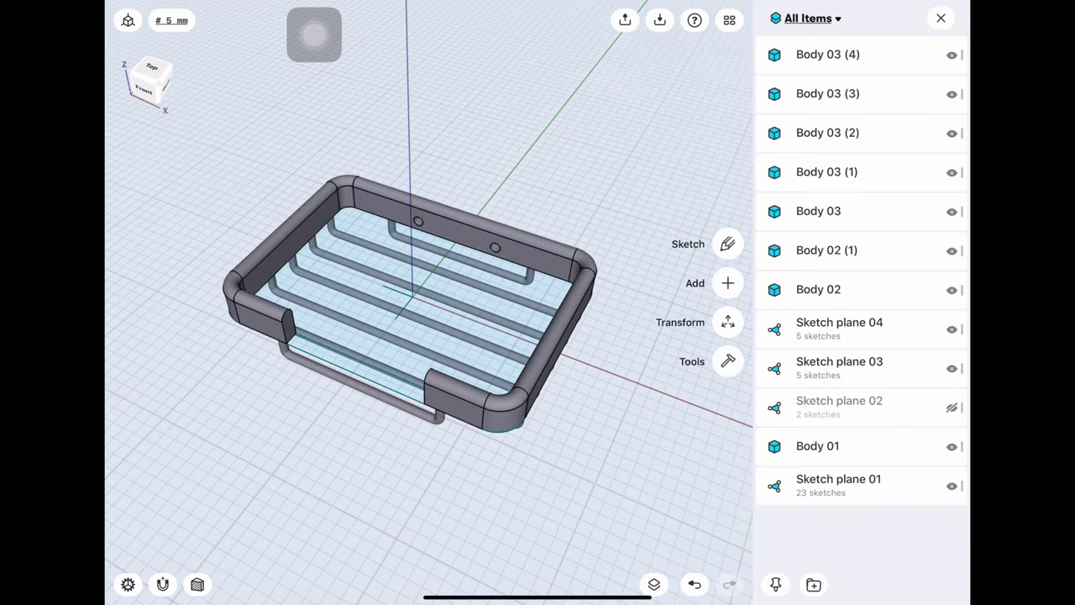
click(940, 18)
Add a construction midplane between the tray's two opposite end faces
click(943, 280)
click(946, 302)
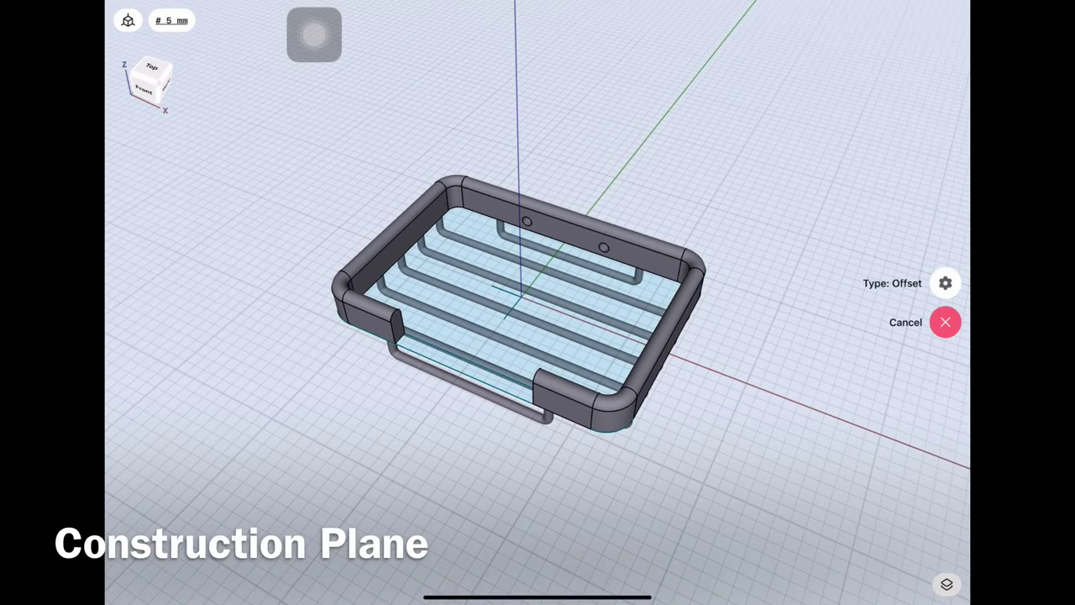
click(945, 283)
click(678, 363)
drag(588, 378, 471, 353)
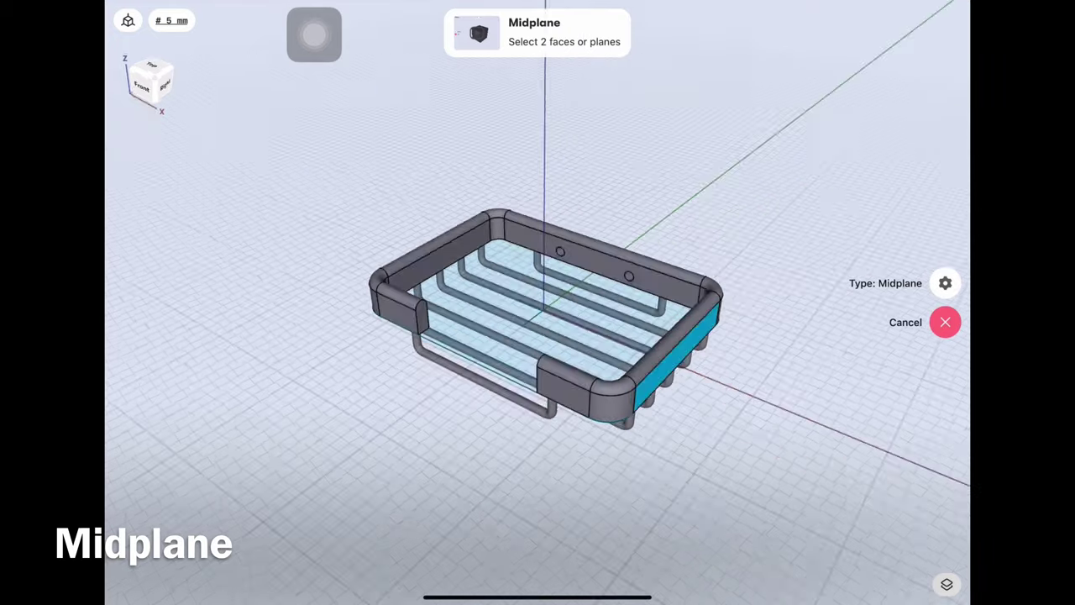
click(168, 504)
drag(537, 378, 470, 252)
click(563, 311)
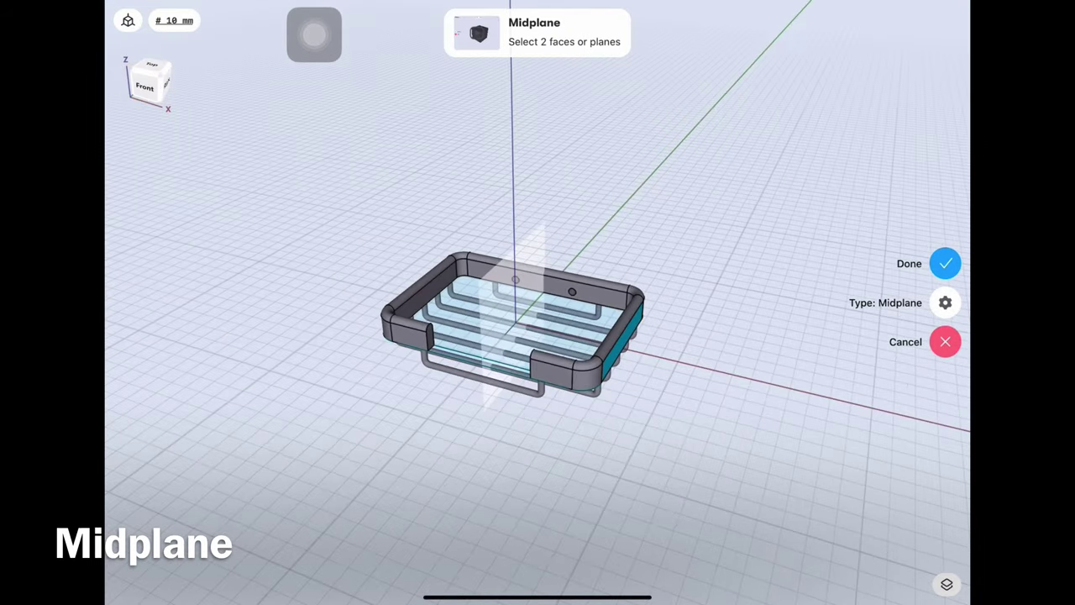
click(947, 261)
Add a construction plane offset 50 mm from the midplane, then delete the midplane
click(945, 283)
click(946, 302)
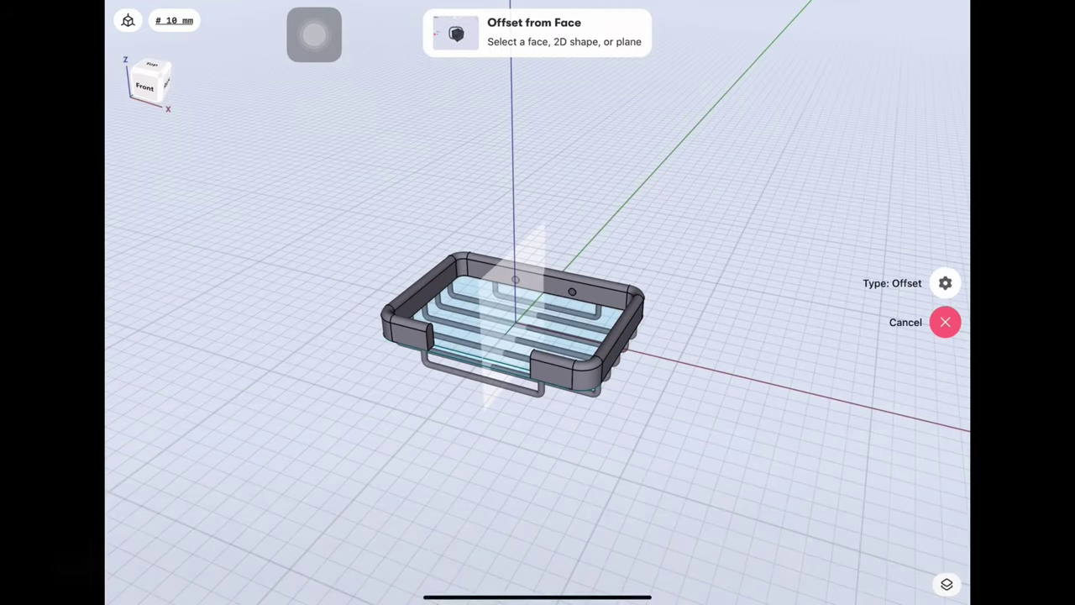
click(512, 319)
click(944, 263)
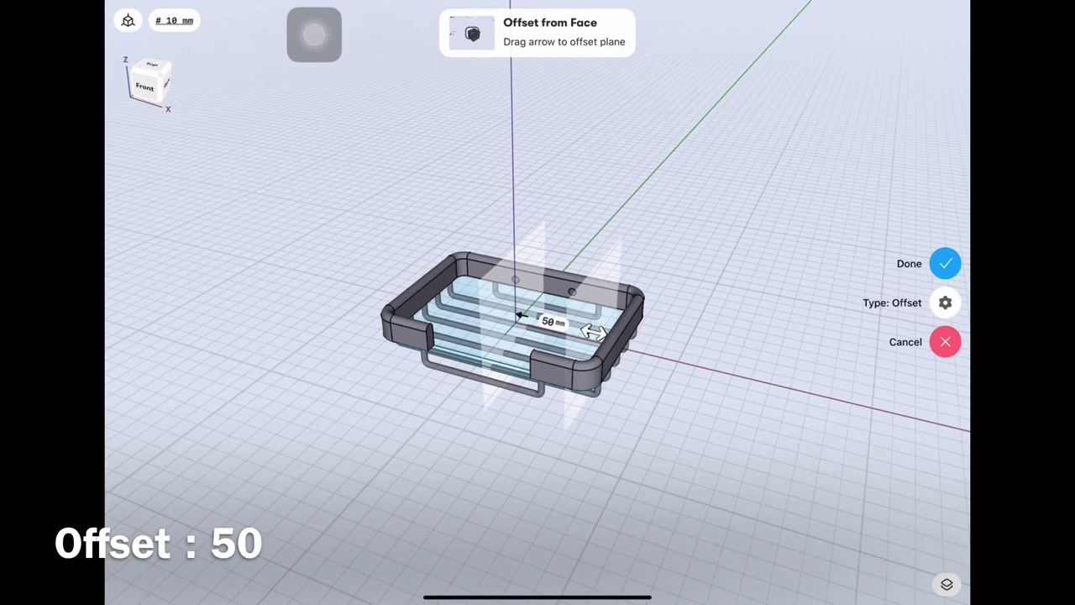
click(552, 322)
click(597, 369)
click(945, 263)
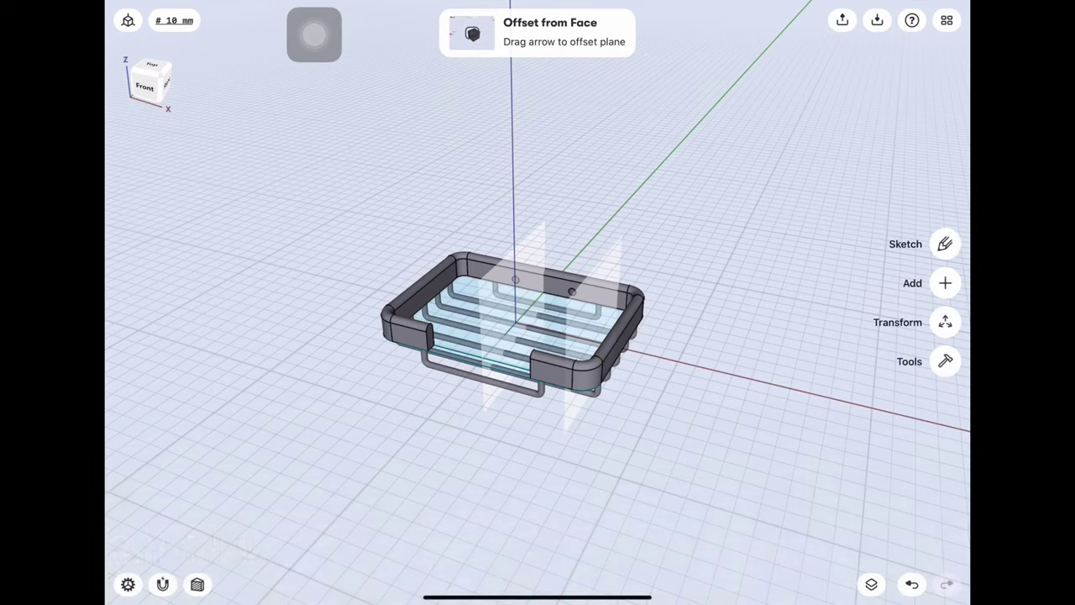
click(509, 311)
click(943, 456)
Start a new sketch on the offset construction plane with frame Body 01 hidden
mouse_move(538, 336)
middle_down()
mouse_move(537, 445)
mouse_move(437, 445)
middle_up()
click(944, 244)
click(436, 277)
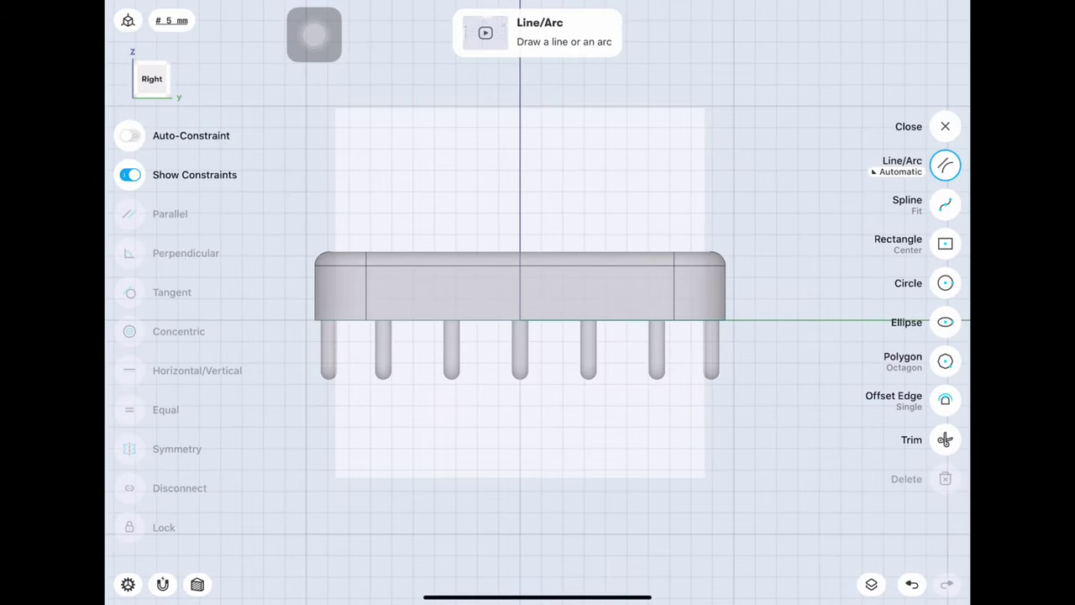
click(870, 583)
click(951, 486)
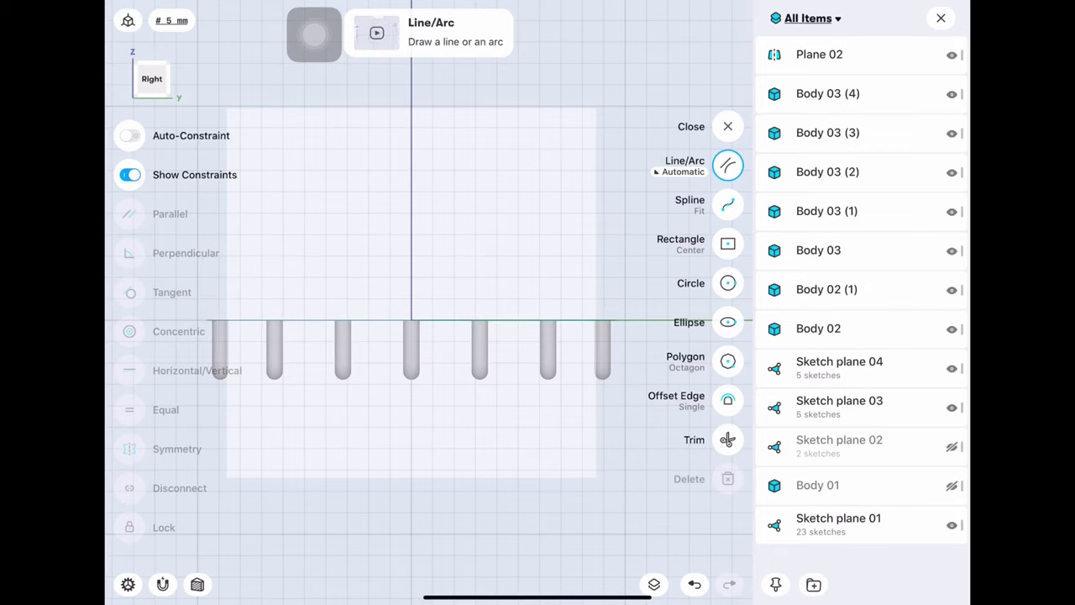
click(940, 17)
scroll(537, 302, up, 3)
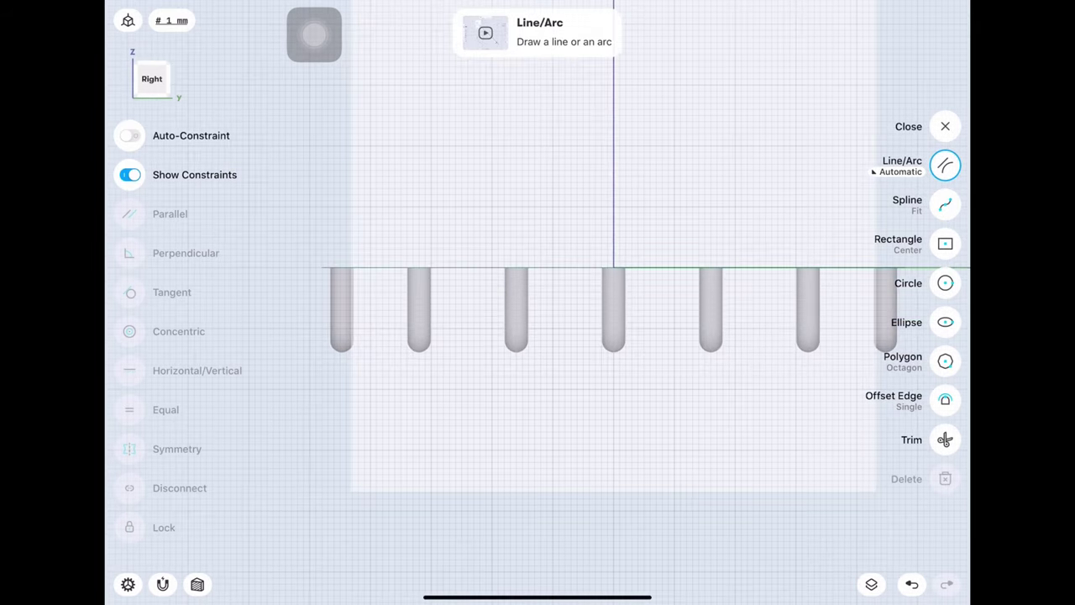
Draw a straight line 50 mm long on the sketch plane
click(944, 165)
click(684, 187)
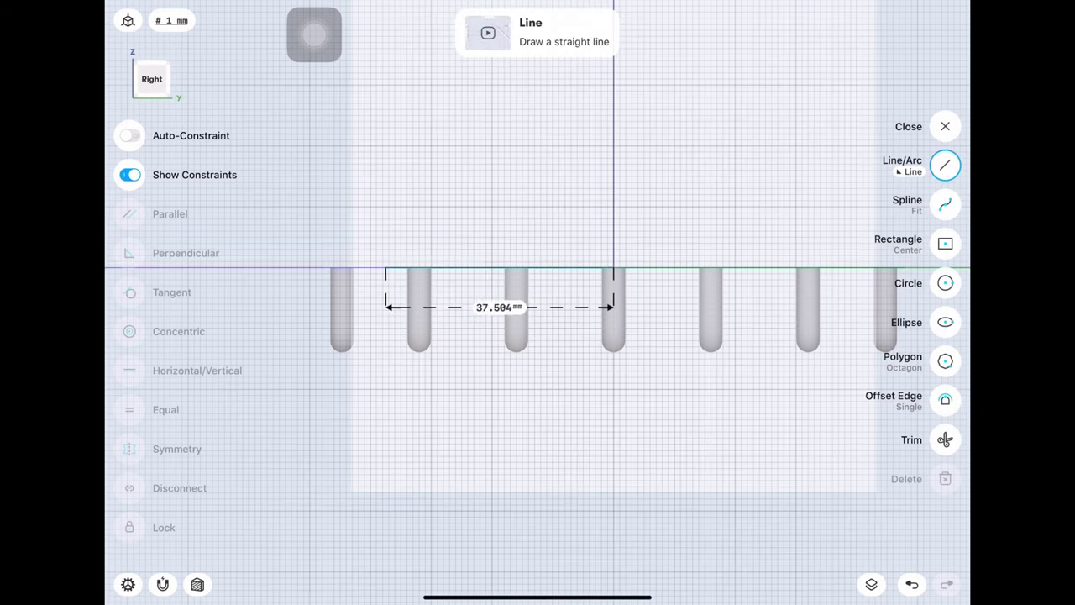
click(486, 307)
text(50)
key(Return)
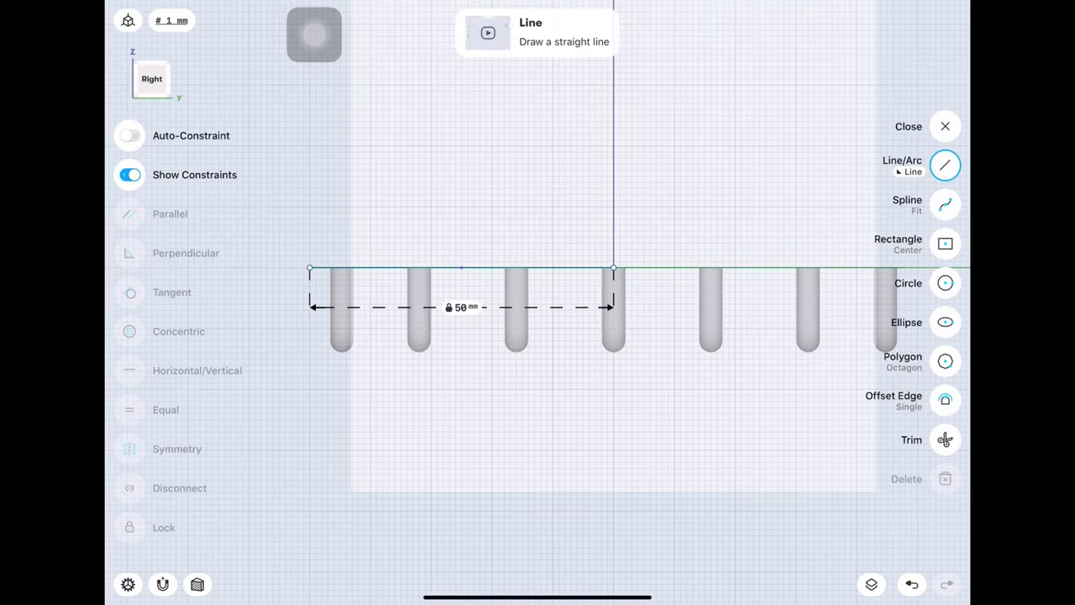
scroll(331, 329, down, 3)
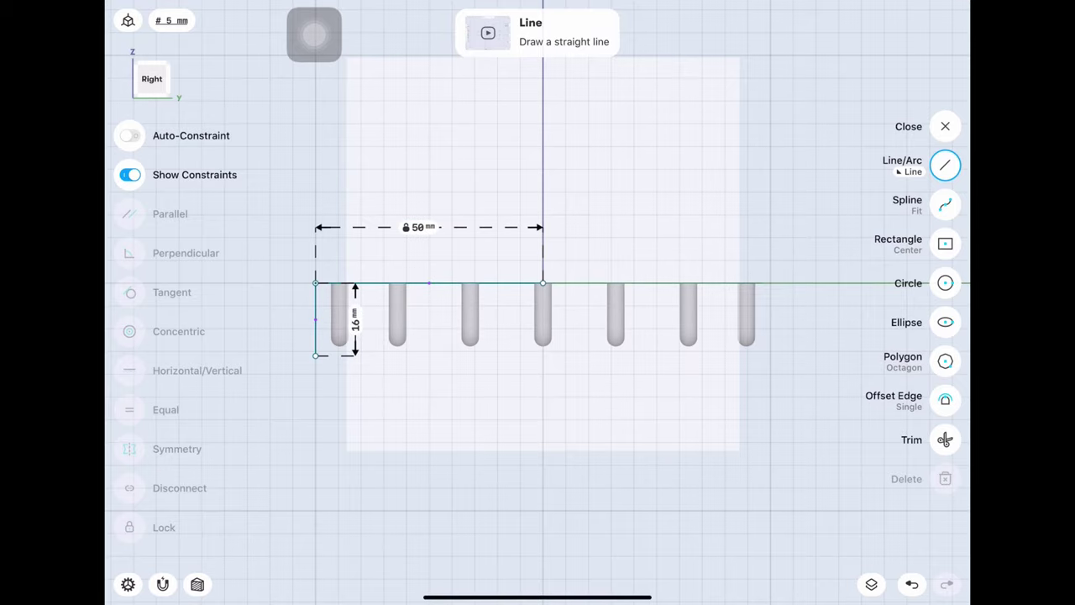
Change the profile's horizontal distance from 50 mm to 44.7 mm
click(871, 584)
mouse_move(537, 378)
mouse_down()
mouse_move(437, 336)
mouse_move(559, 374)
mouse_up()
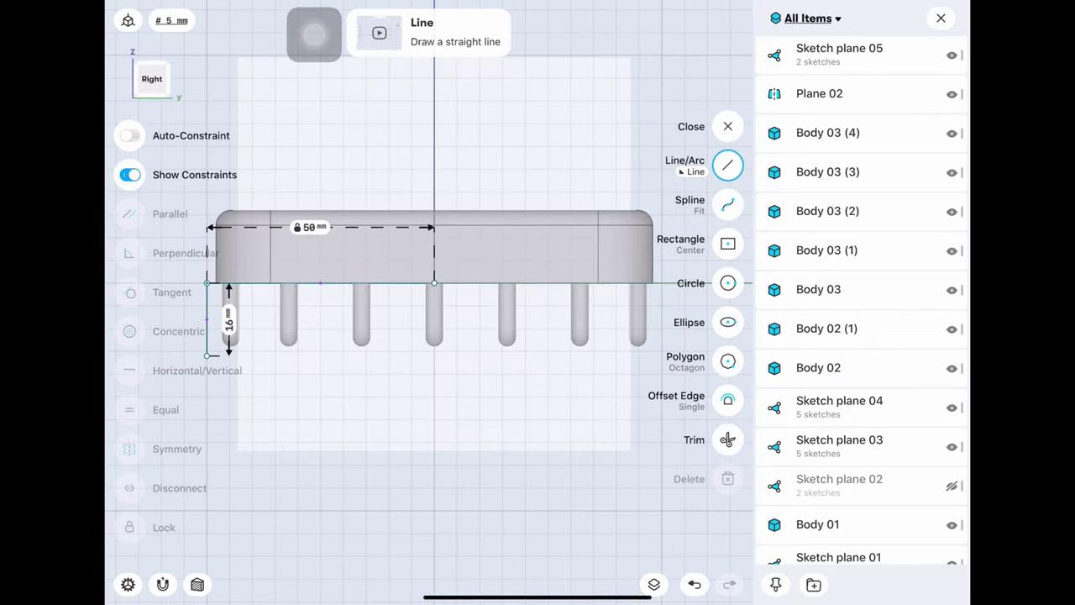
click(653, 583)
text(44.7)
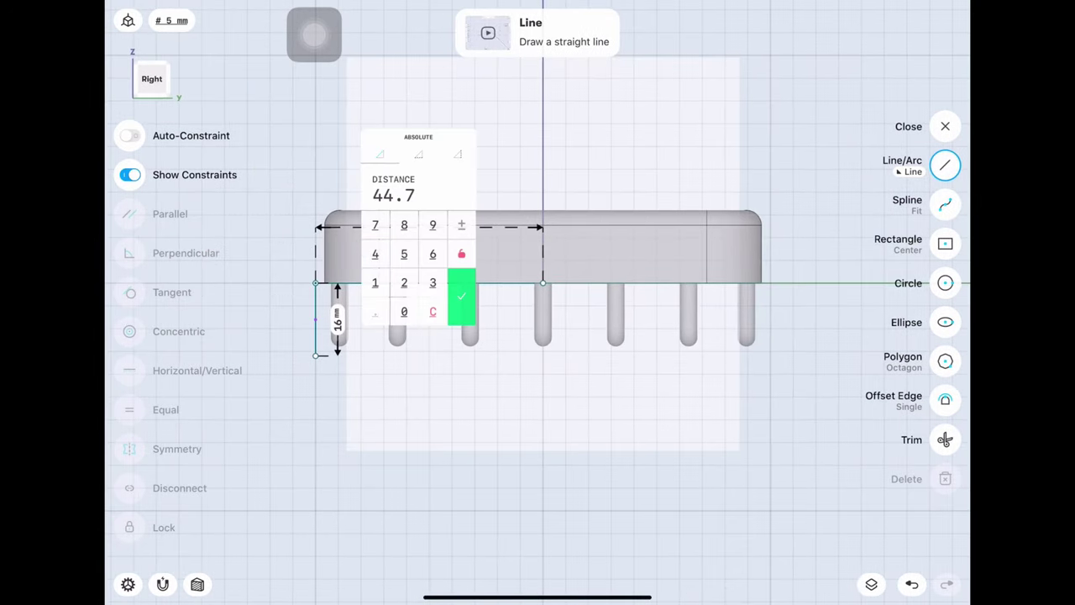
click(461, 295)
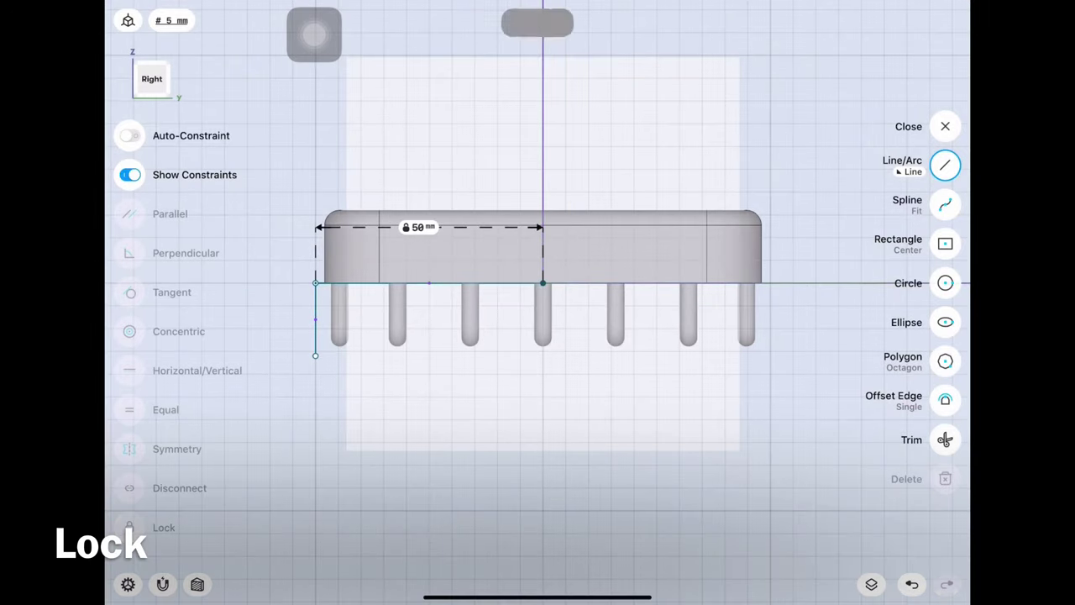
click(418, 227)
text(44.7)
click(461, 296)
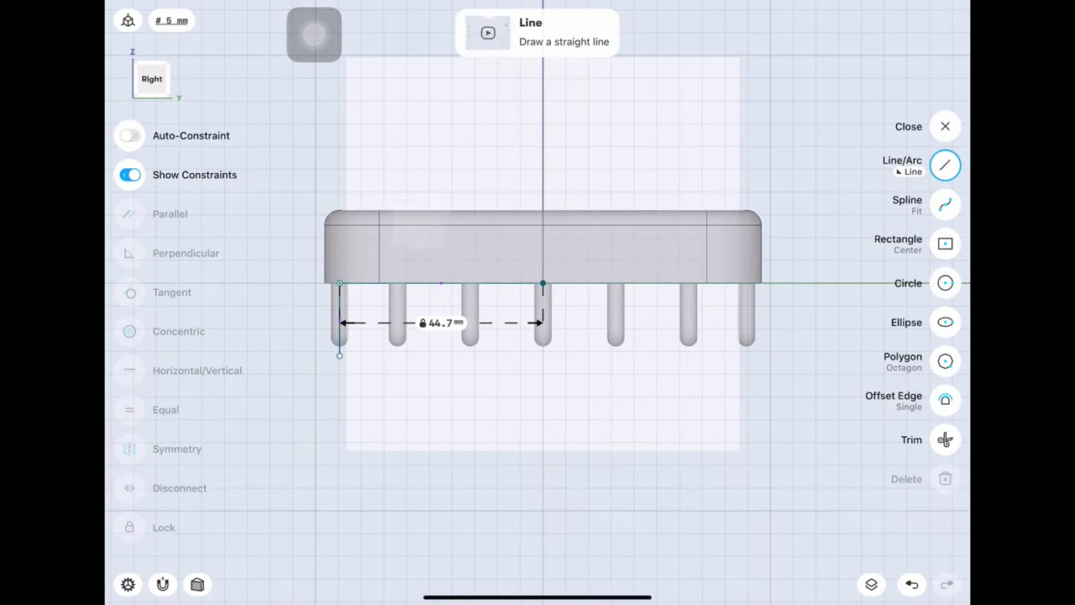
middle_drag(537, 403, 638, 353)
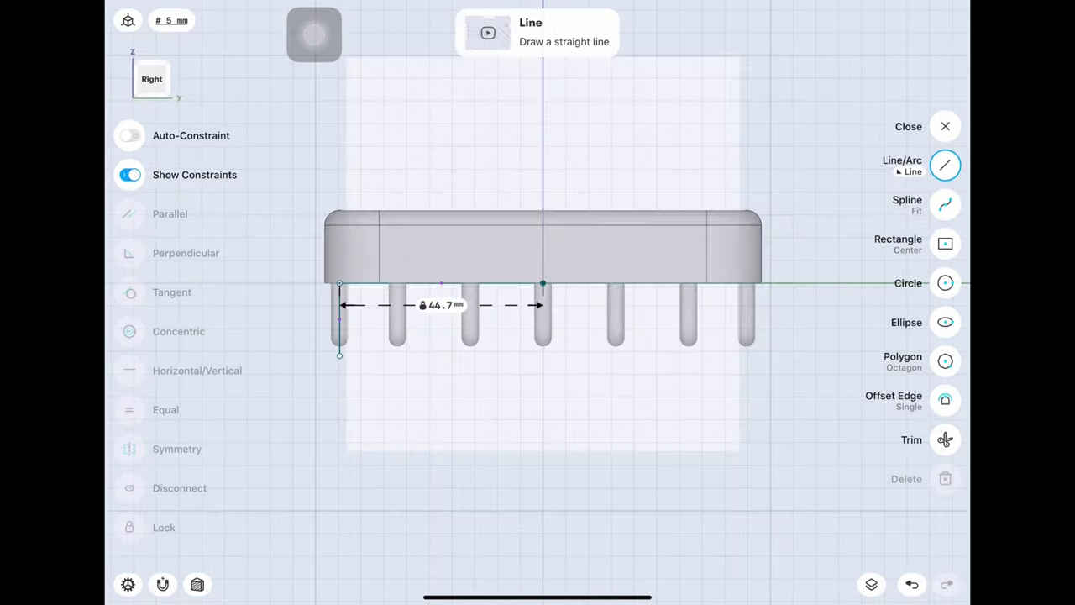
scroll(554, 319, up, 3)
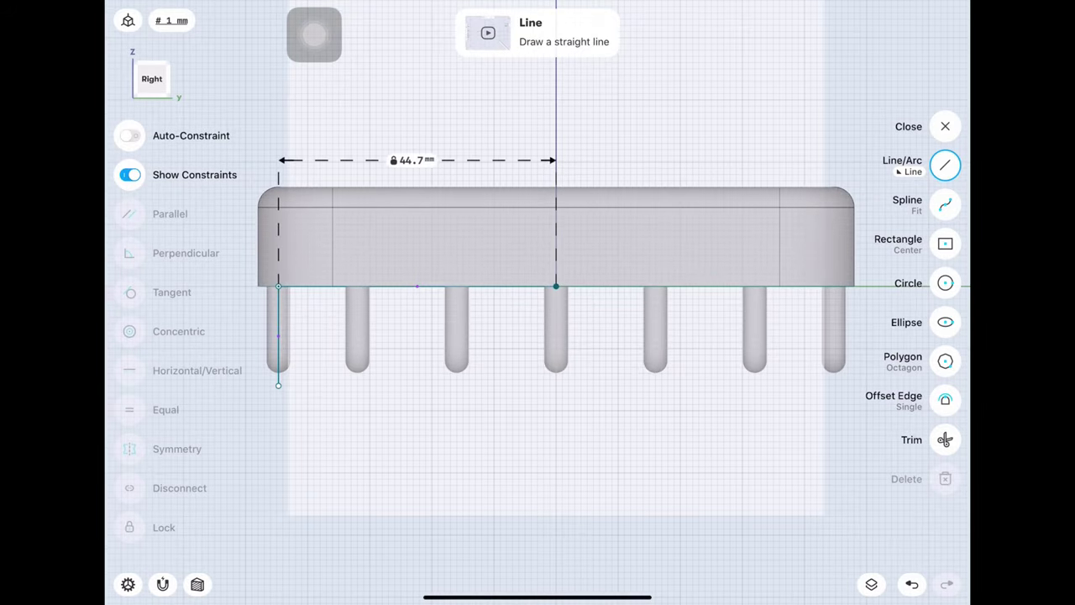
scroll(554, 319, down, 3)
Offset a sketch edge and fix the left vertical and bottom edges in place
click(944, 399)
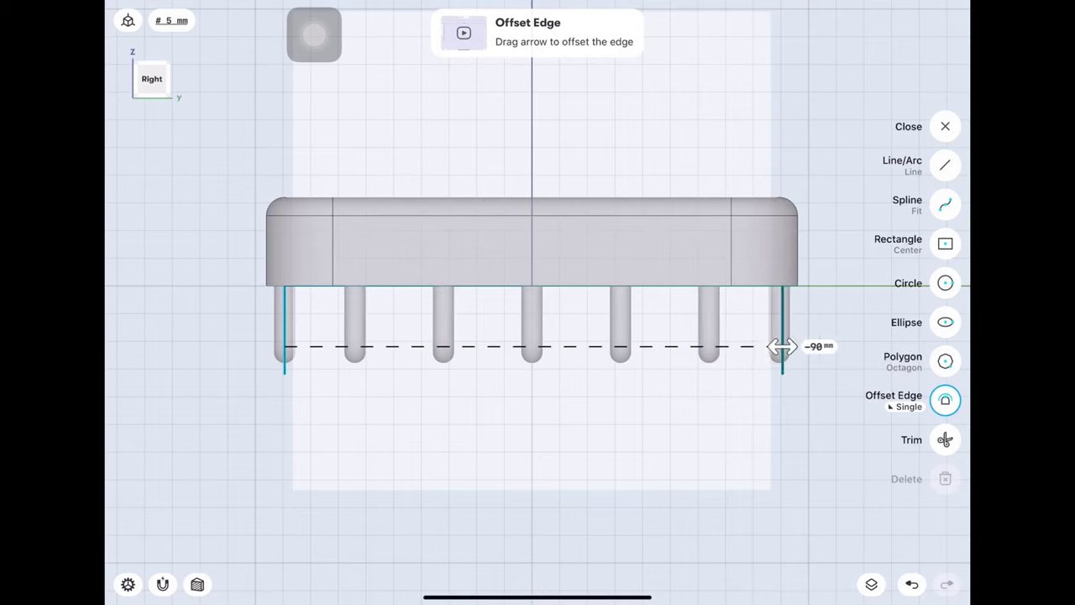
click(818, 346)
click(861, 383)
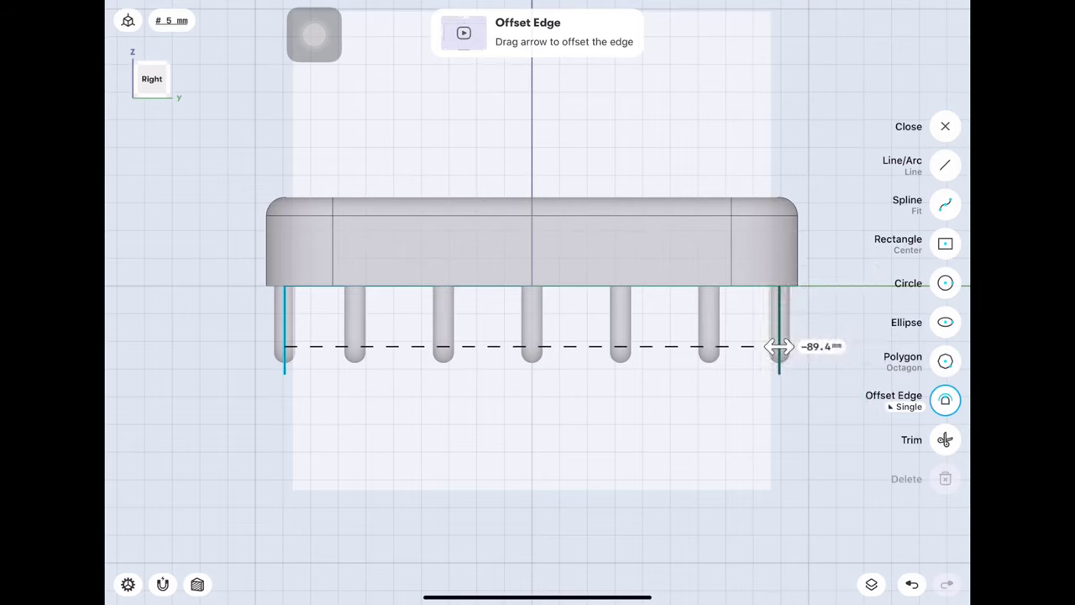
click(944, 166)
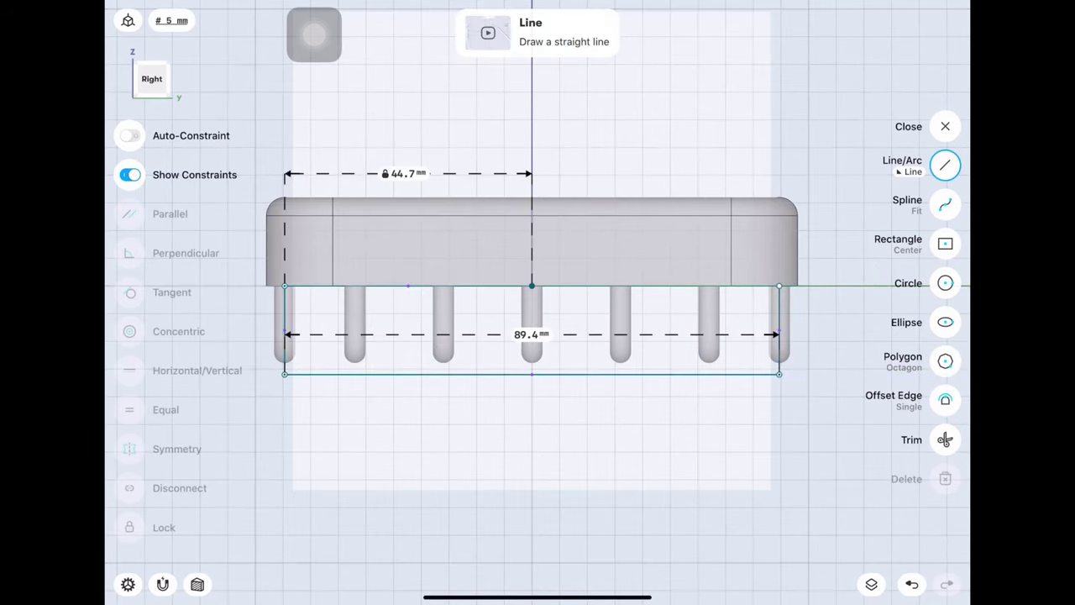
click(285, 332)
click(531, 373)
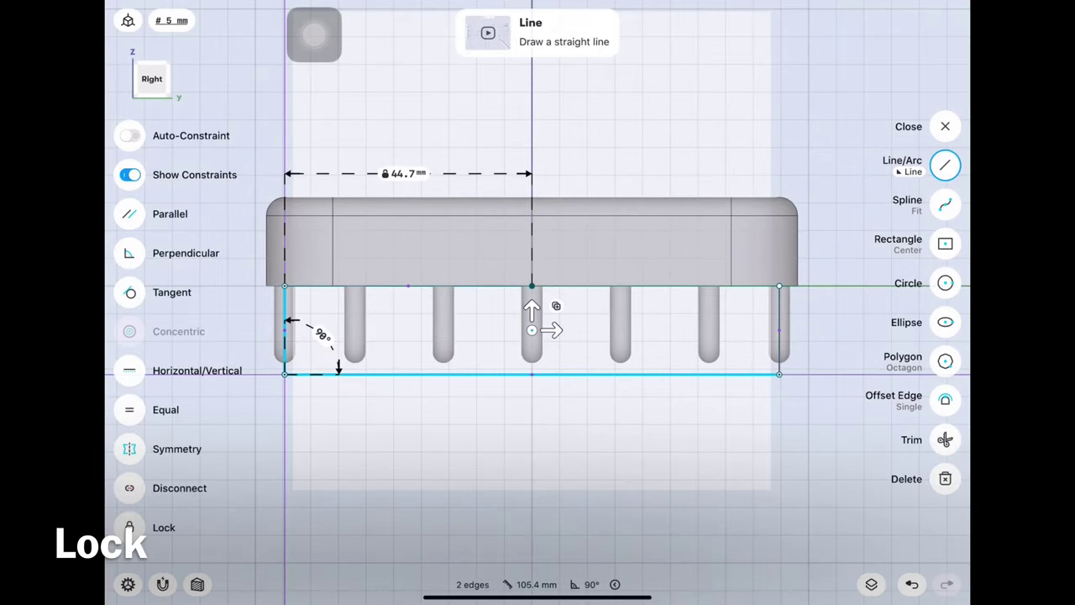
click(159, 528)
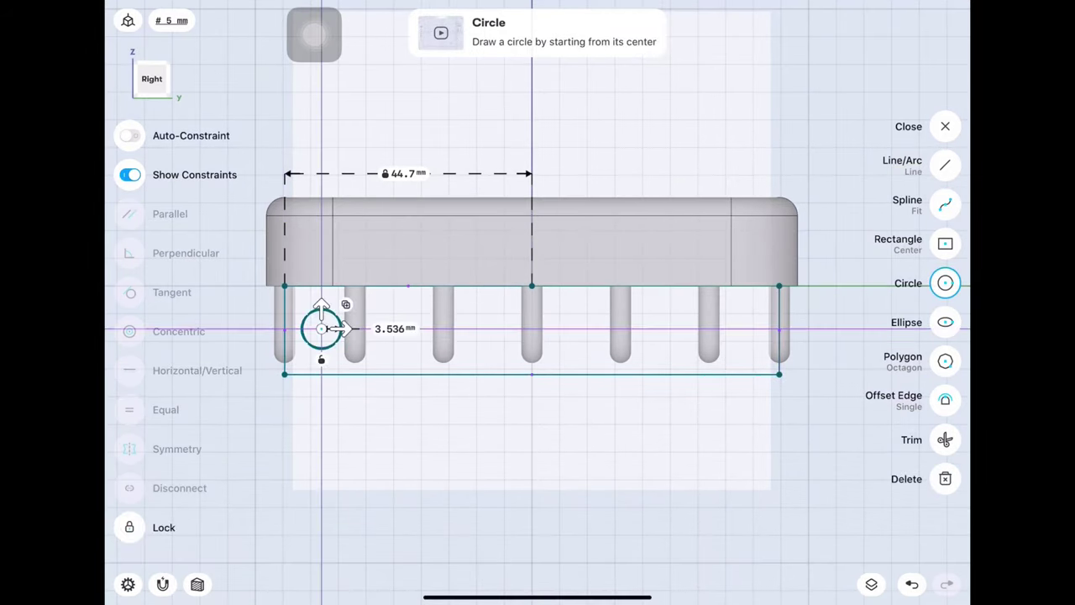
Add a 3 mm radius corner circle tangent to the left and bottom edges
click(394, 328)
click(438, 381)
click(130, 292)
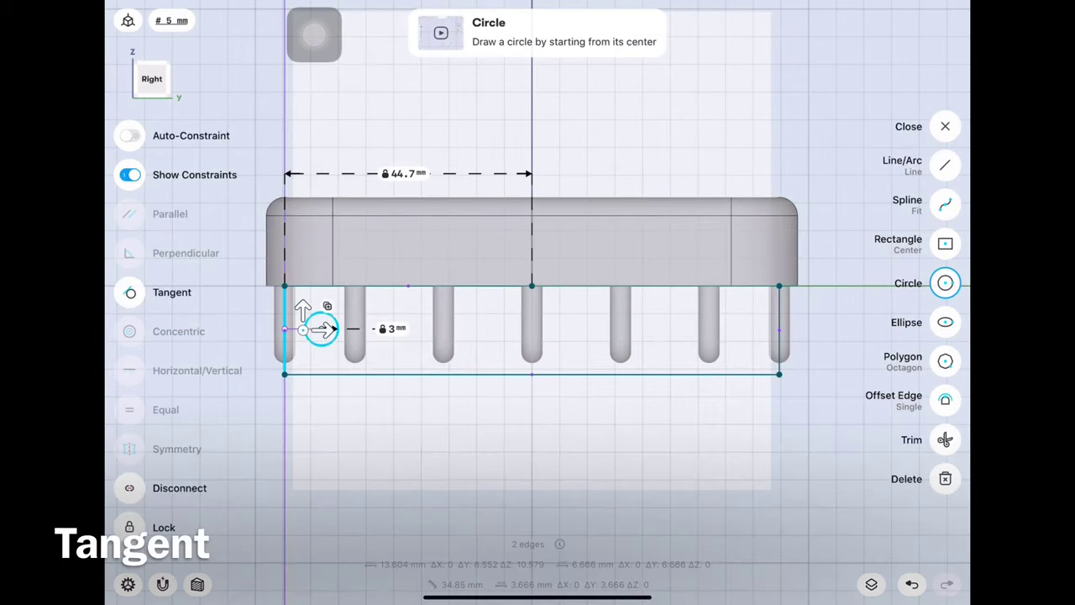
click(533, 374)
click(130, 292)
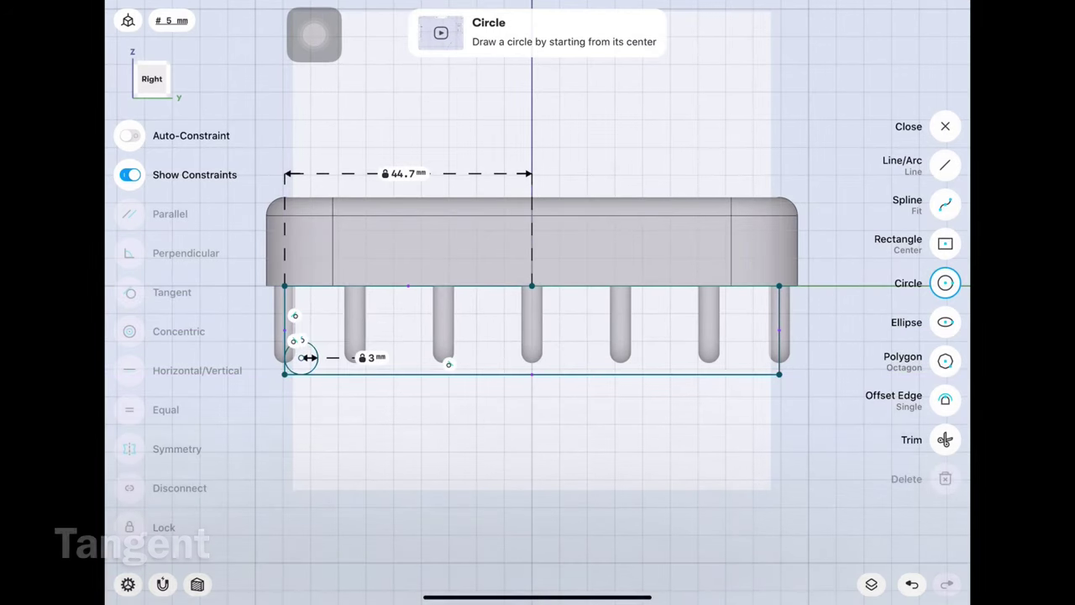
click(945, 166)
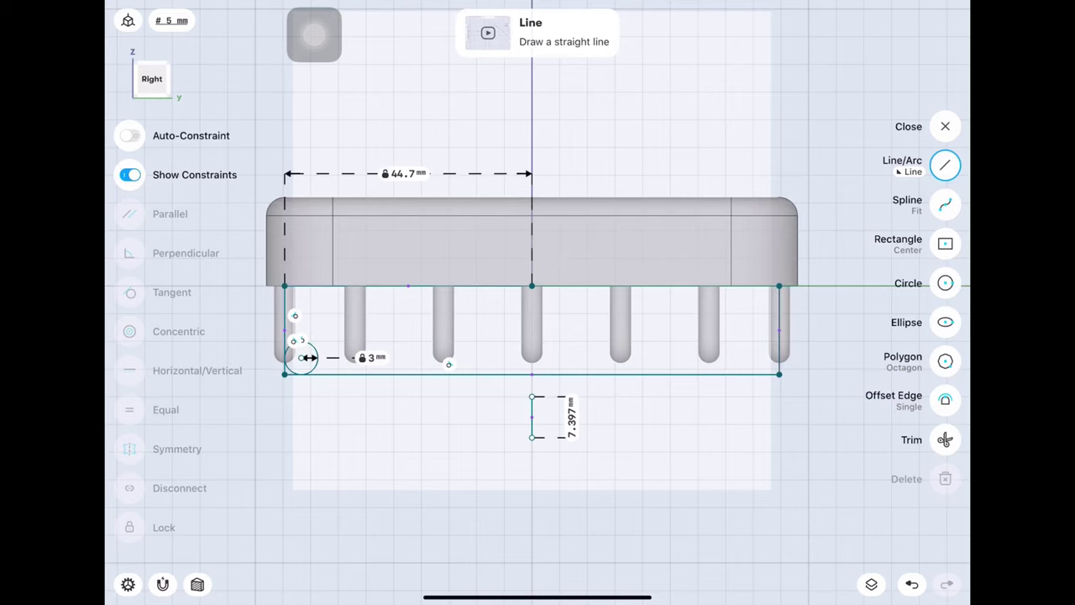
Mirror the corner circle across the centre line to the other side
click(944, 126)
click(945, 321)
click(944, 361)
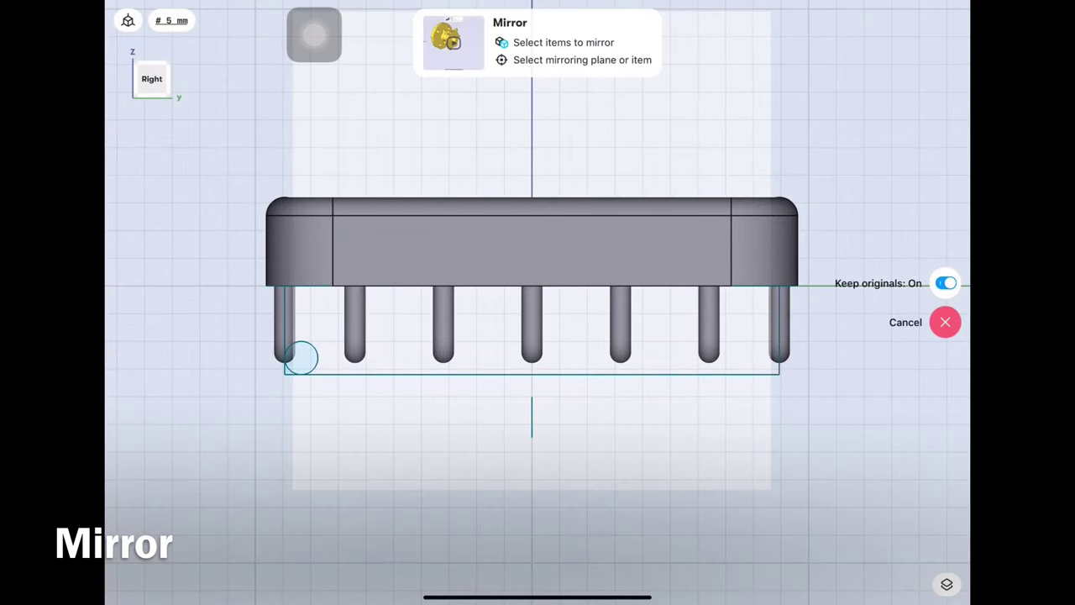
click(945, 262)
Trim the extra sketch segments and zoom out to see the whole part
click(943, 243)
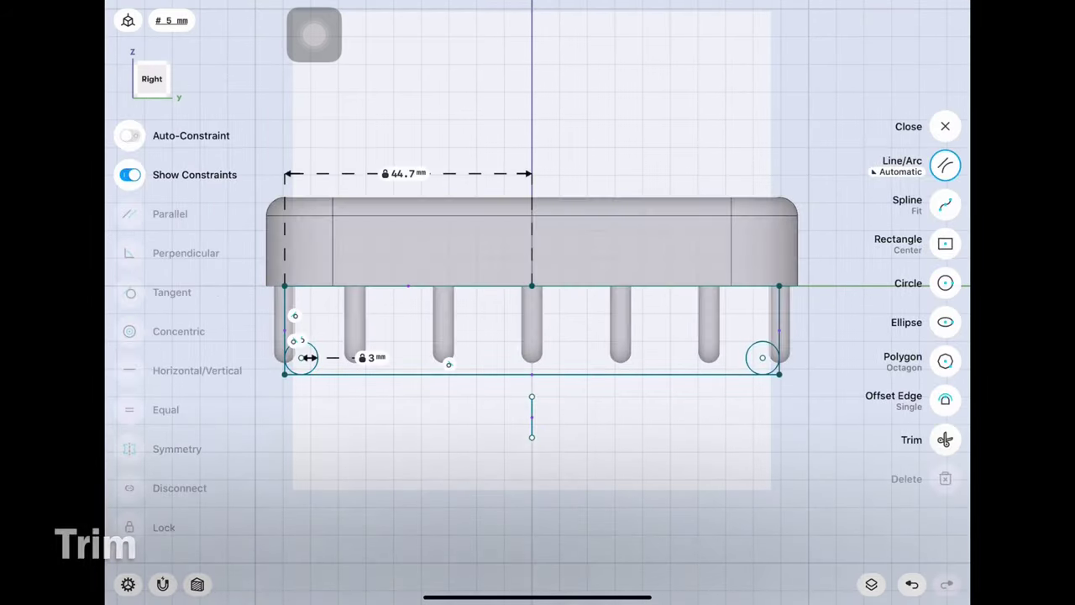
click(944, 439)
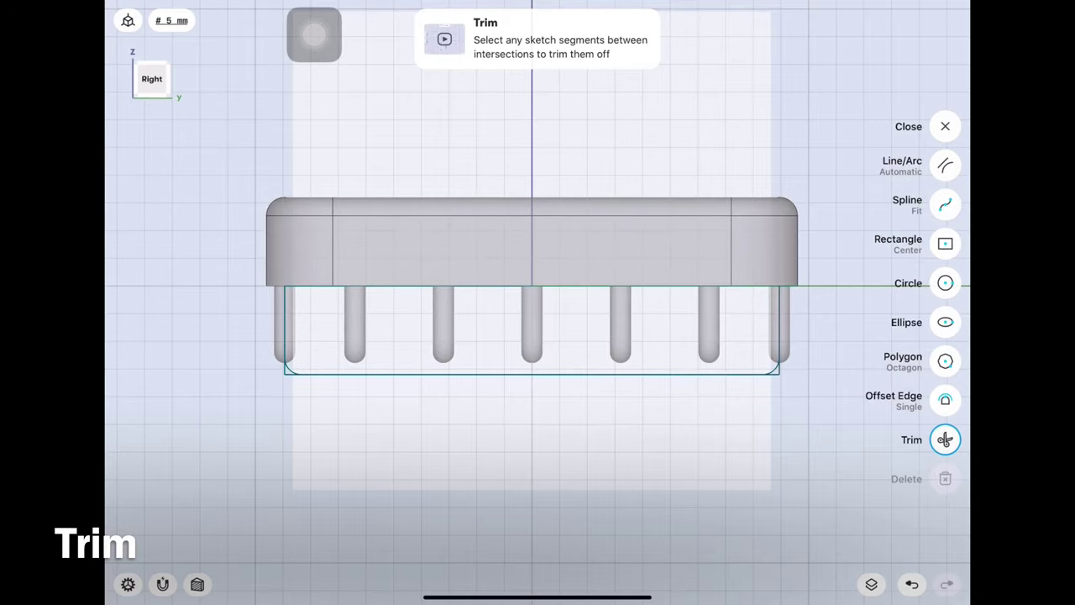
scroll(715, 309, up, 3)
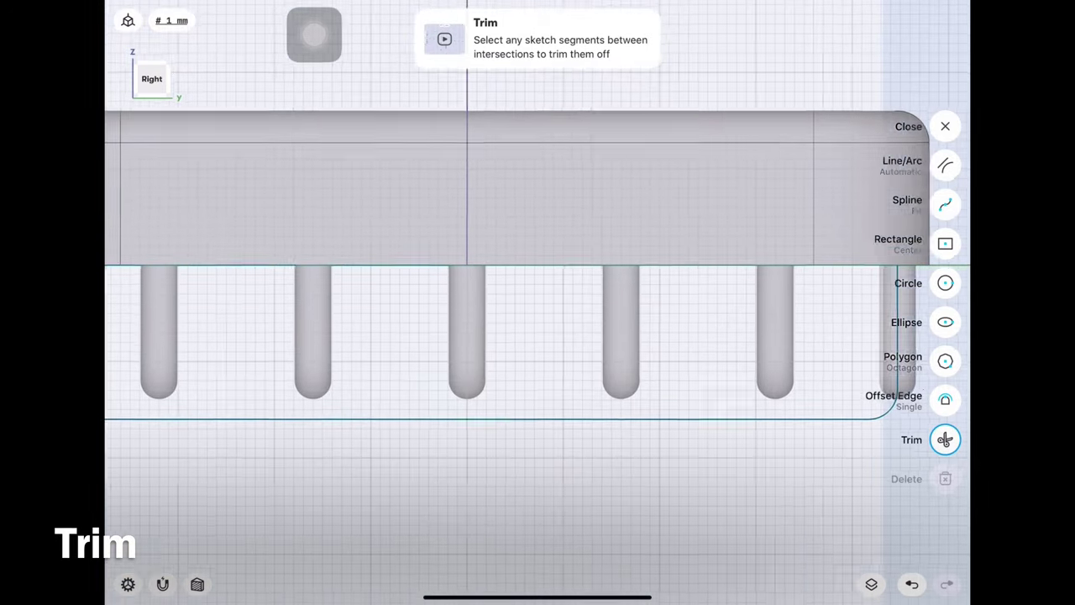
scroll(537, 336, left, 5)
scroll(538, 302, down, 5)
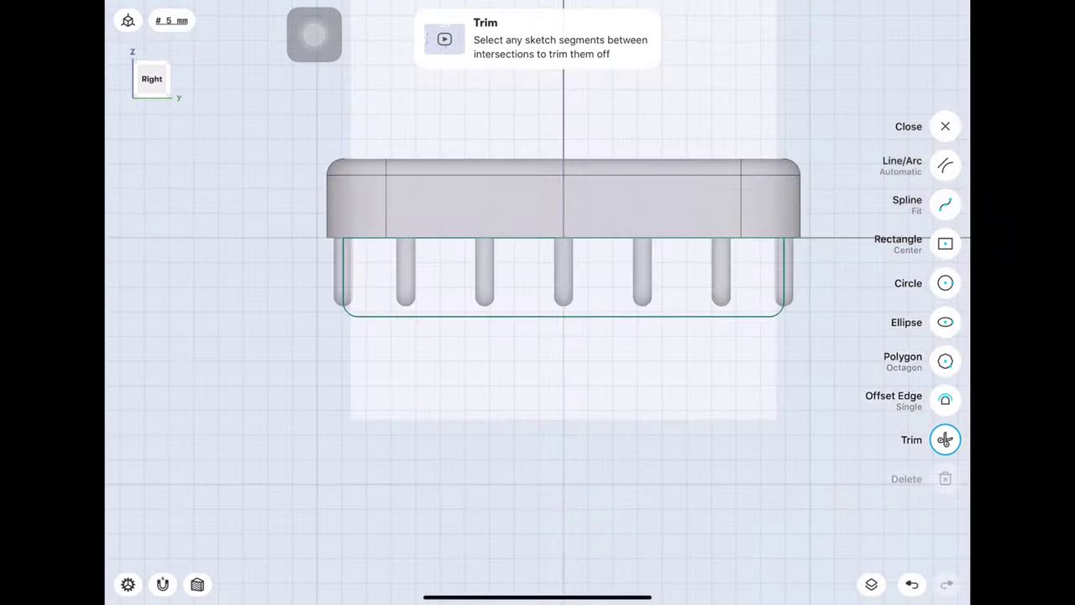
click(152, 79)
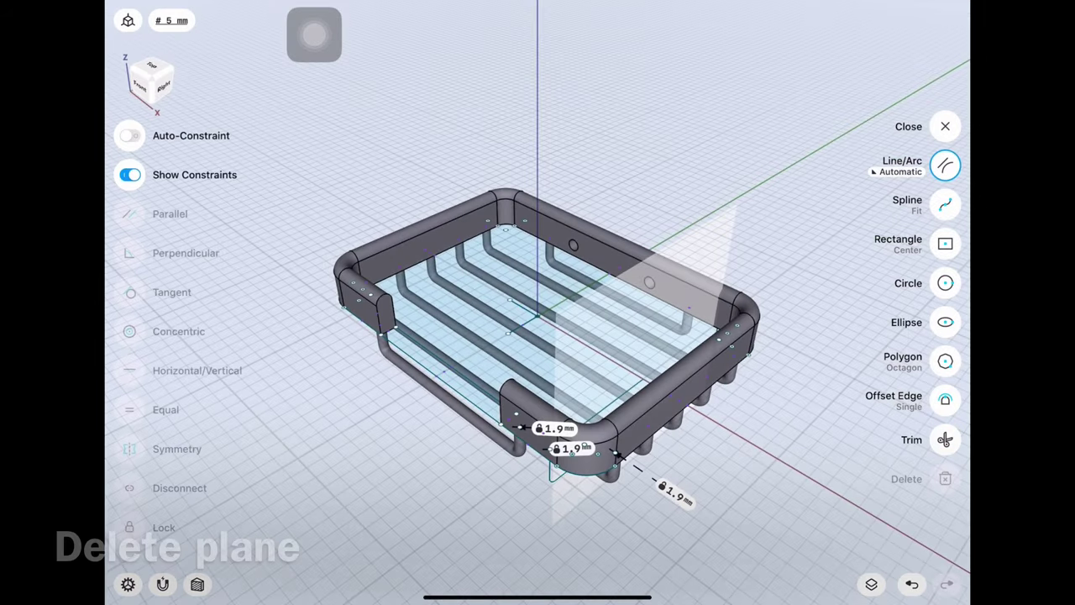
Hide the basket frame Body 01 and bring the rods and U sketch into view
click(871, 584)
click(951, 485)
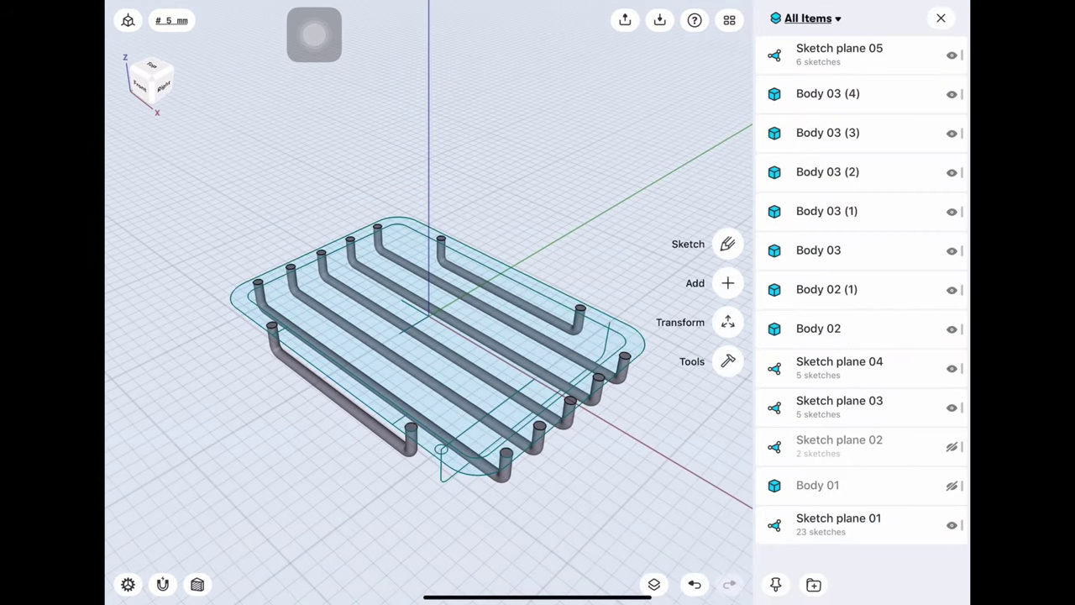
click(940, 18)
drag(437, 336, 437, 252)
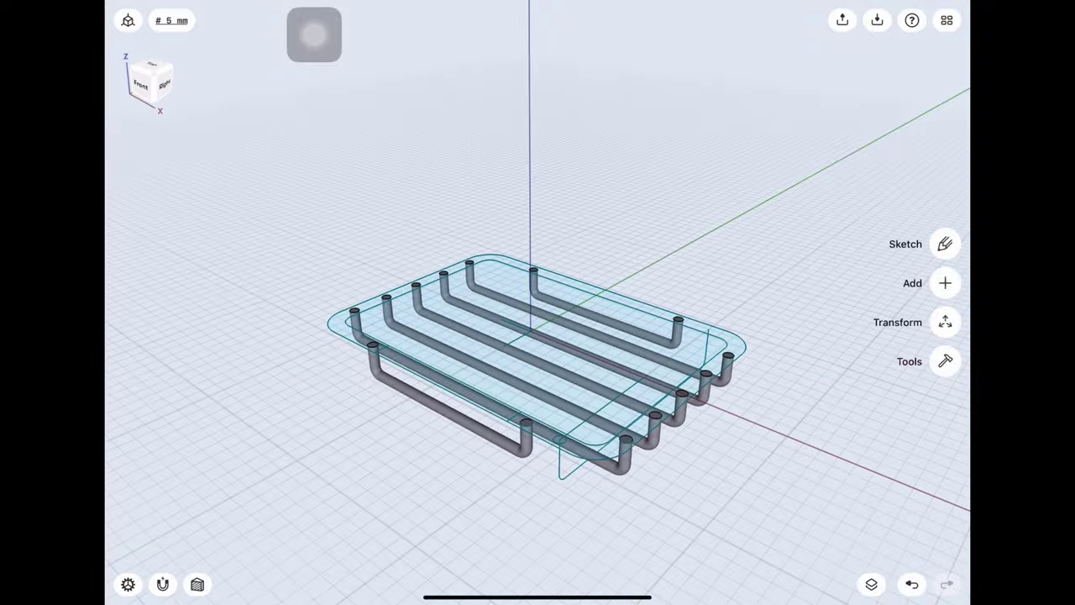
click(579, 359)
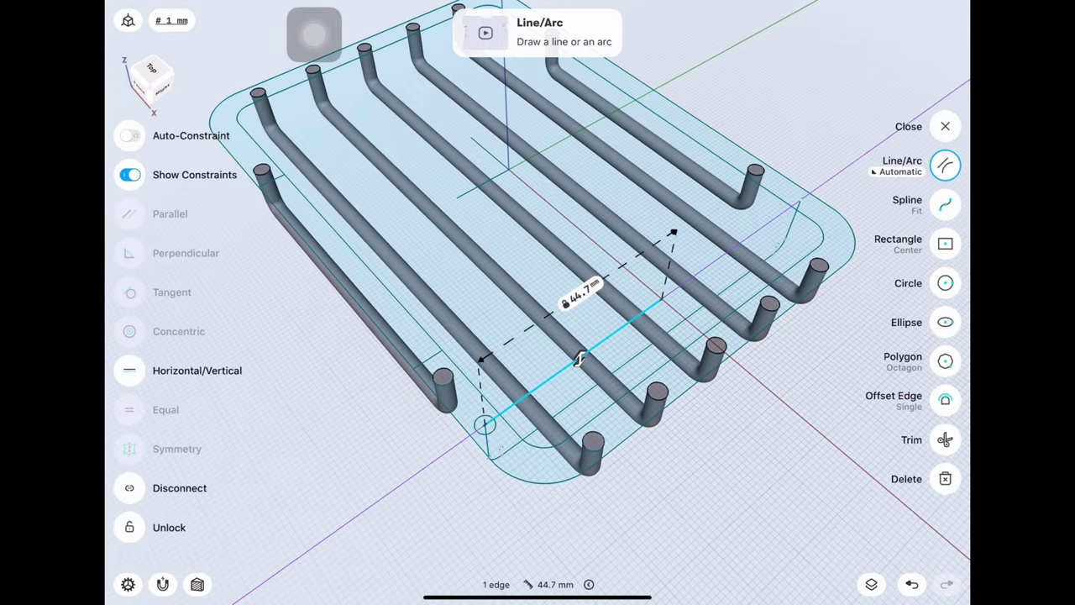
drag(537, 336, 470, 277)
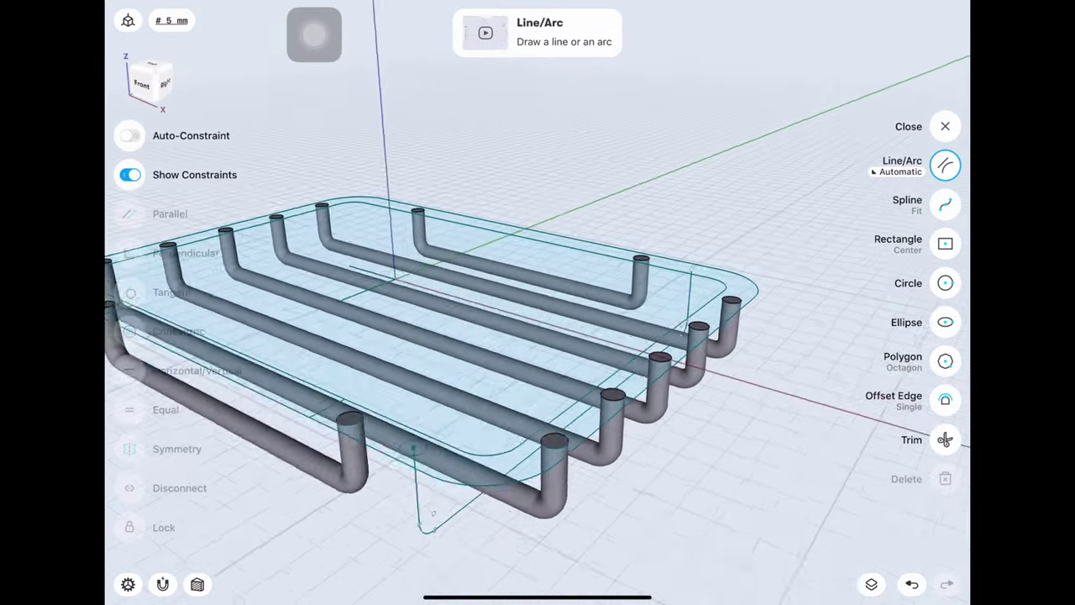
drag(537, 336, 445, 294)
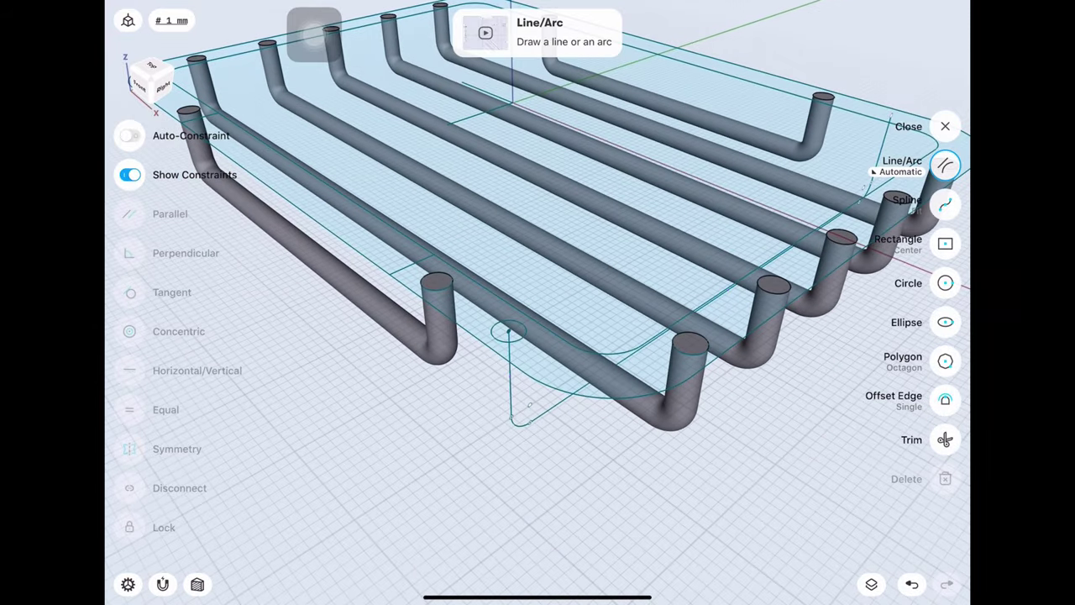
Start a Sweep and pick the U-shaped path as the tube's spine
click(945, 126)
click(945, 362)
click(943, 379)
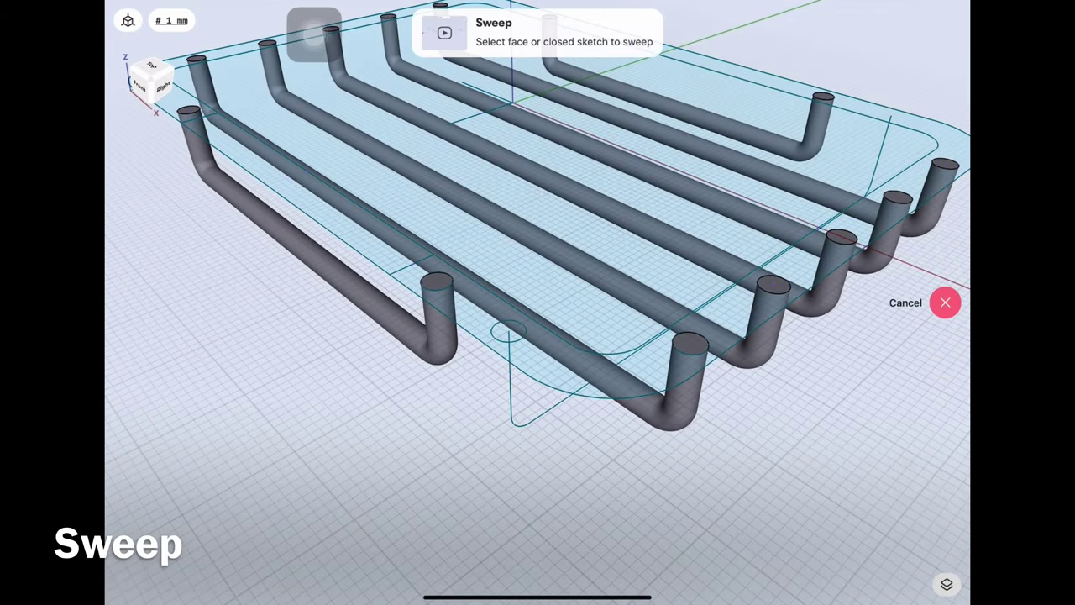
drag(537, 336, 605, 352)
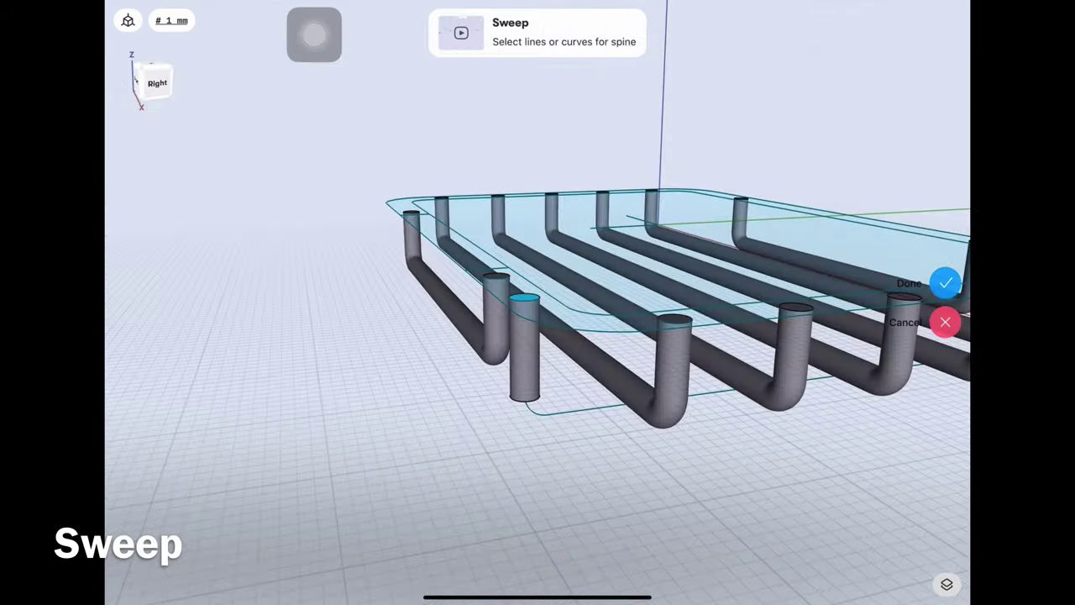
drag(538, 335, 433, 313)
click(702, 336)
Confirm the swept cross tube and hide Sketch plane 05
click(944, 281)
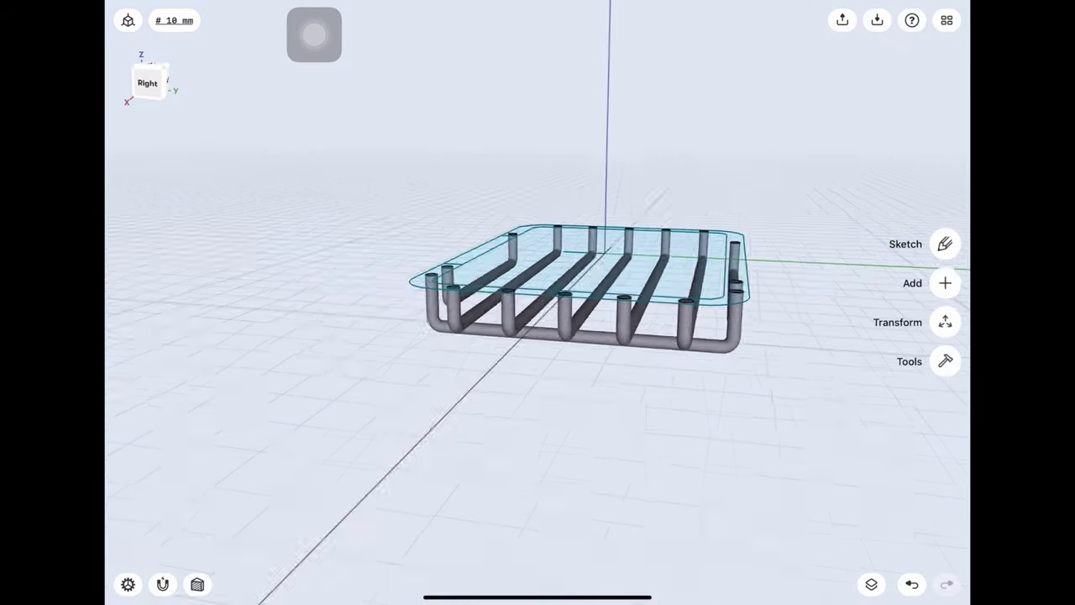
click(147, 82)
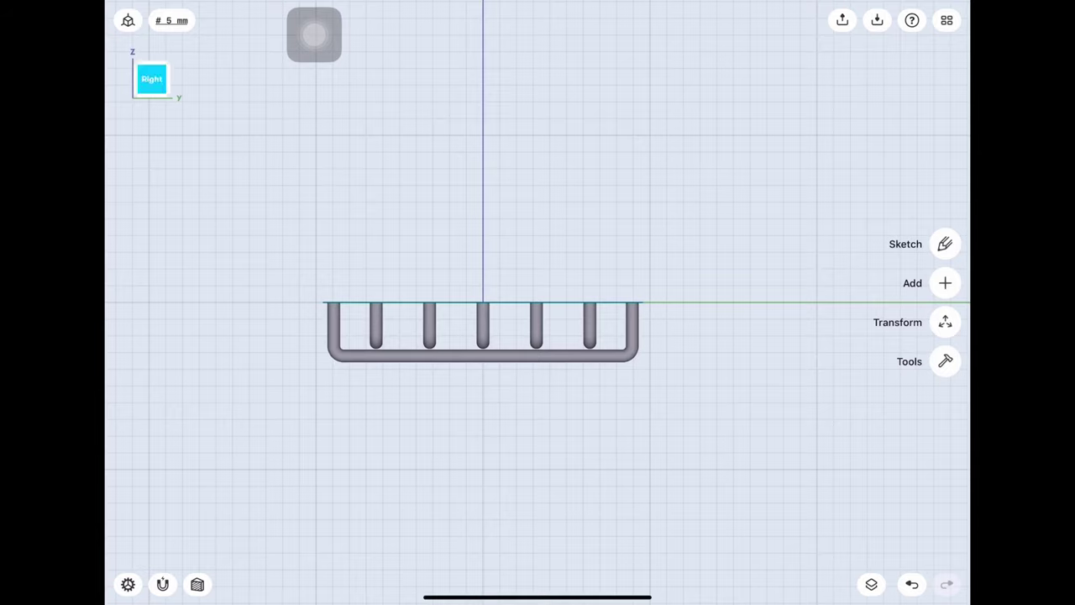
drag(538, 420, 471, 378)
click(870, 584)
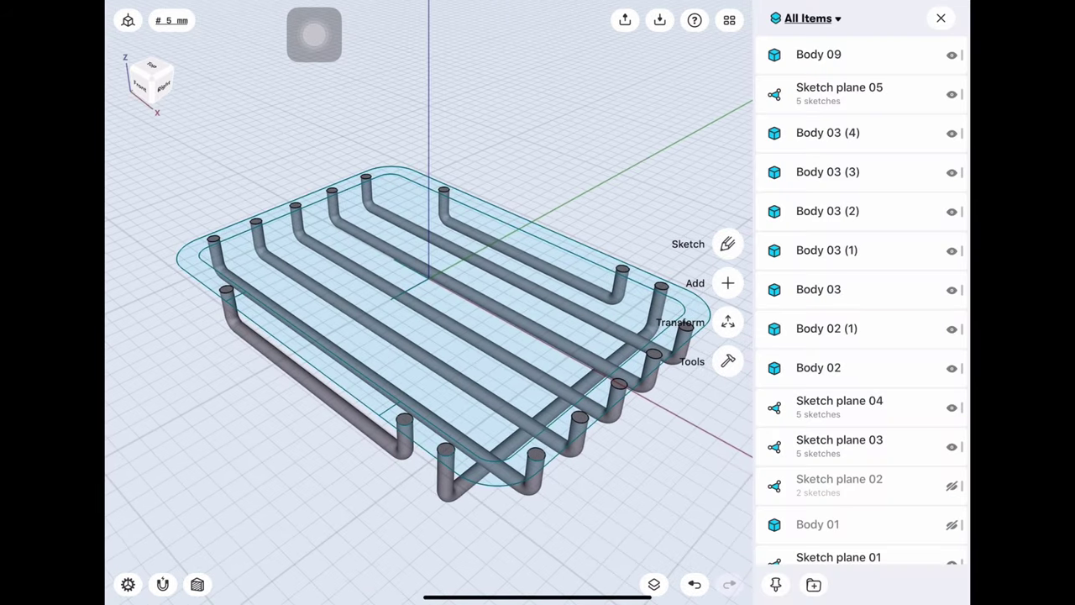
scroll(861, 302, down, 1)
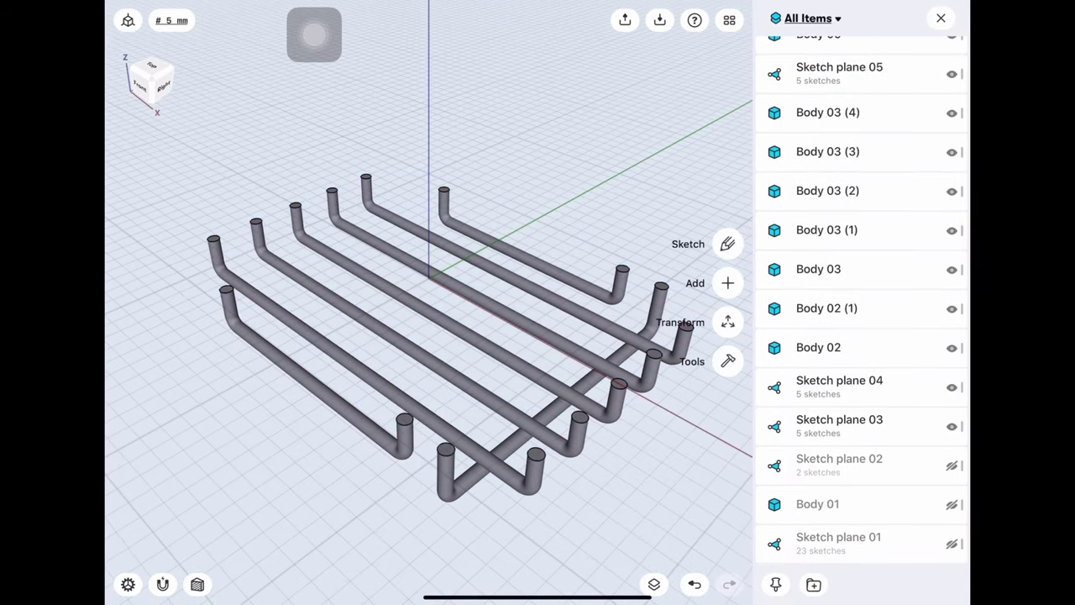
click(941, 17)
Copy the cross tube -100 mm over to the rods' opposite end
click(943, 319)
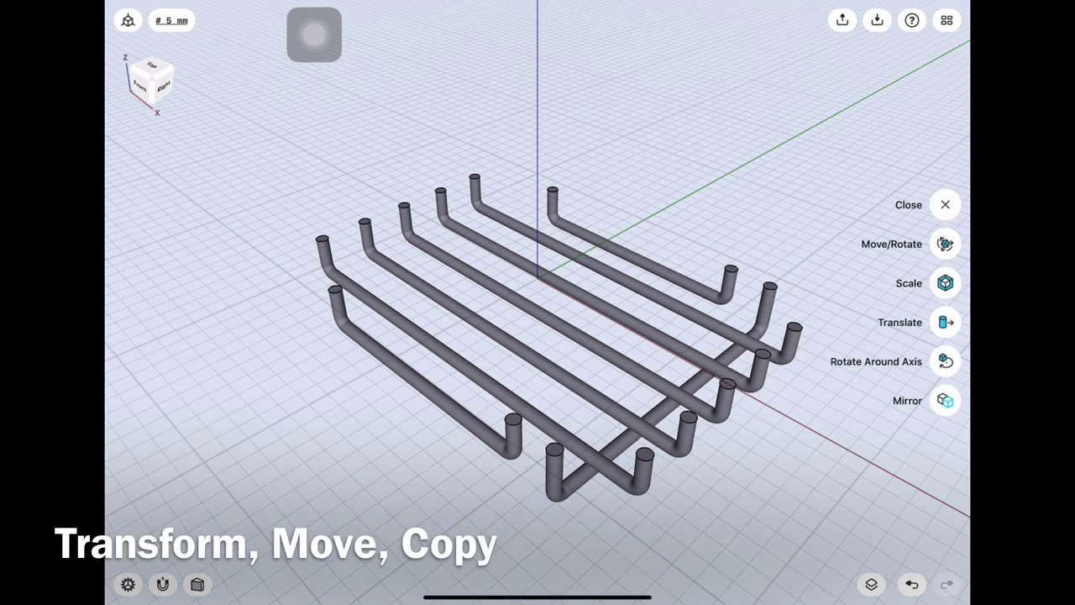
click(943, 242)
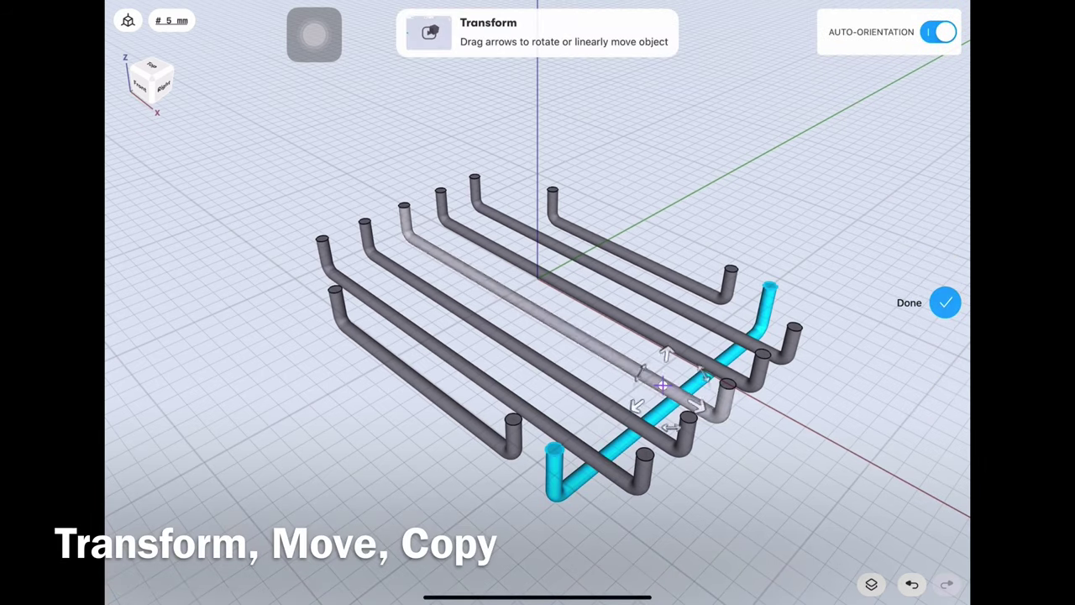
drag(585, 472, 290, 301)
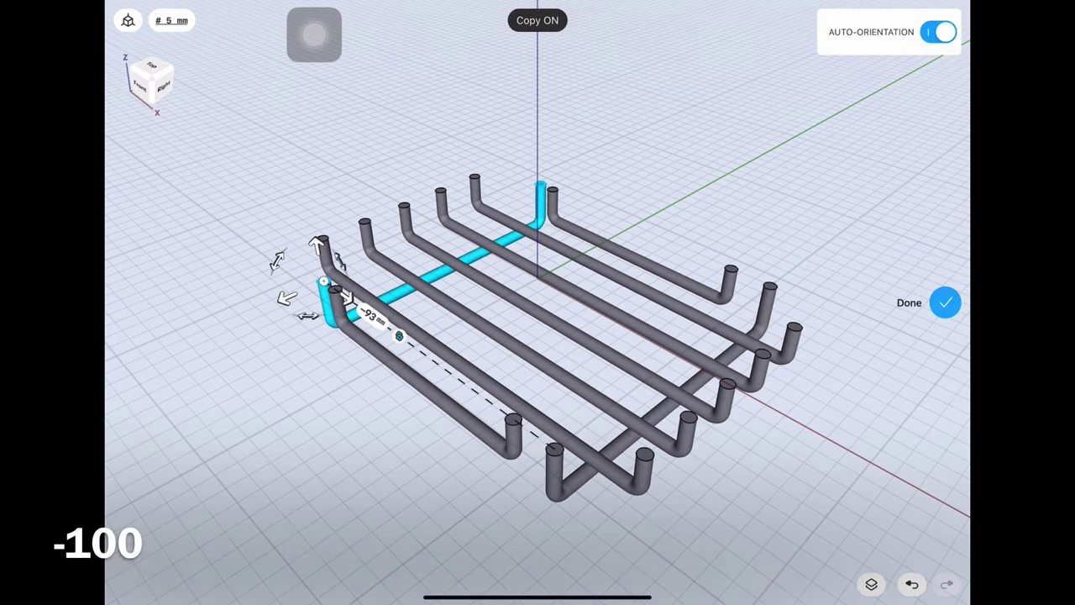
click(414, 353)
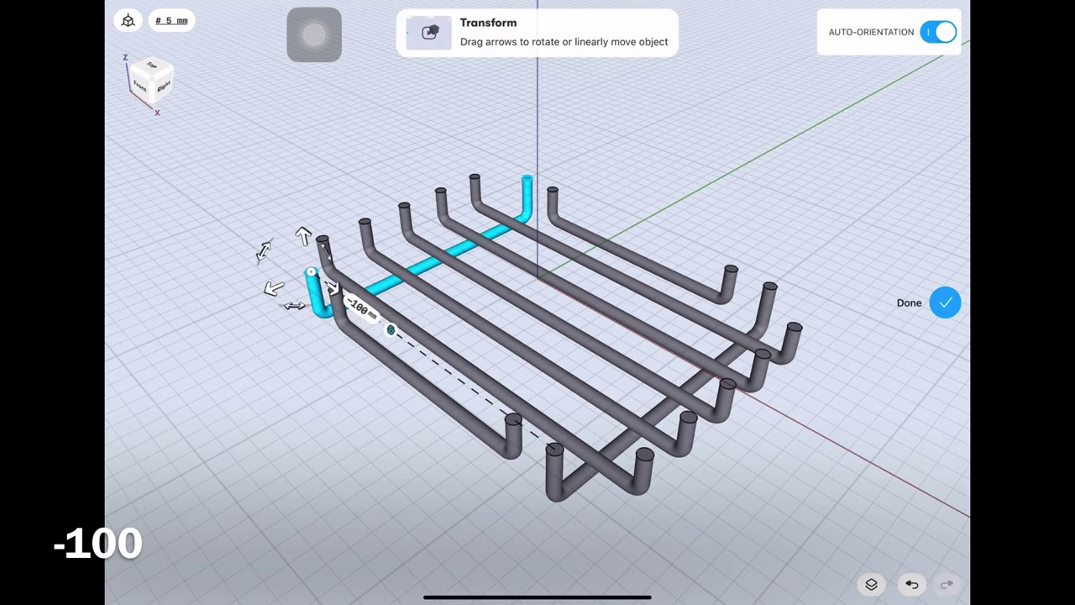
click(945, 302)
click(871, 584)
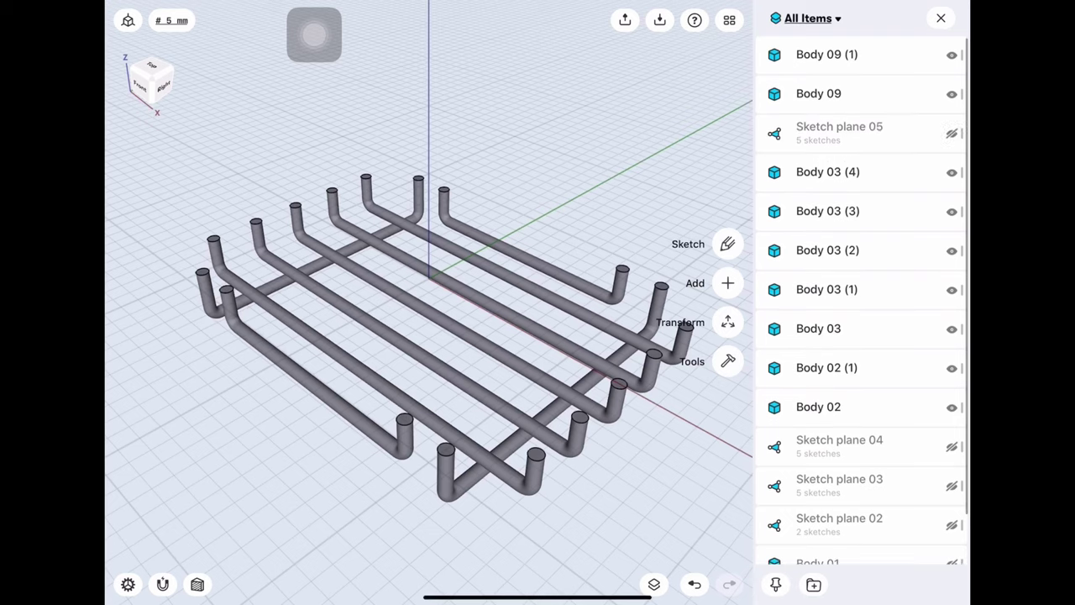
Unhide Body 01 and check the basket in Front and Right views
scroll(862, 299, down, 2)
click(951, 504)
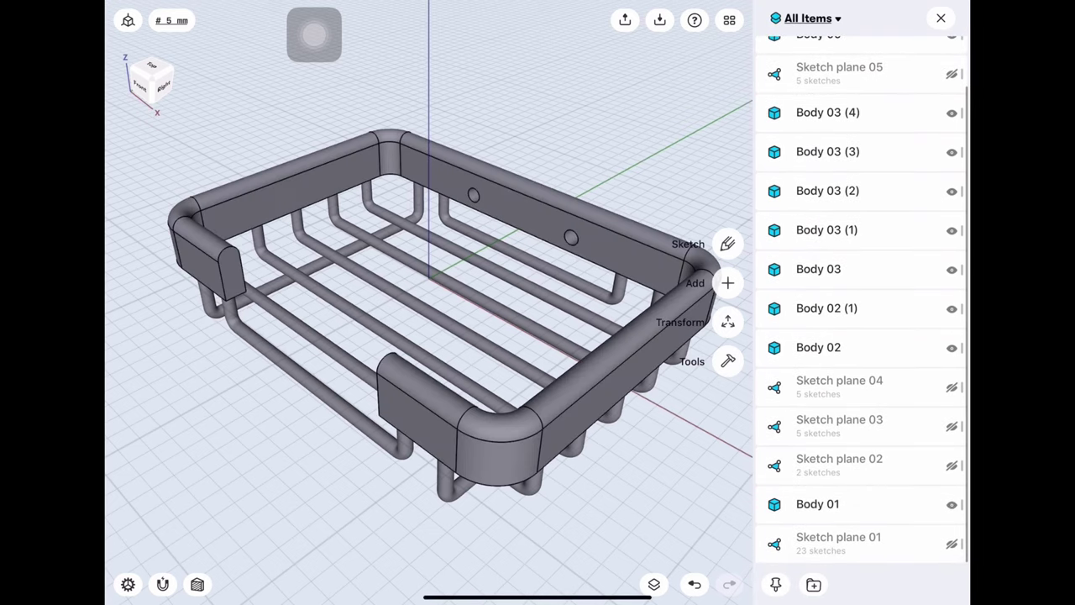
click(654, 584)
click(139, 85)
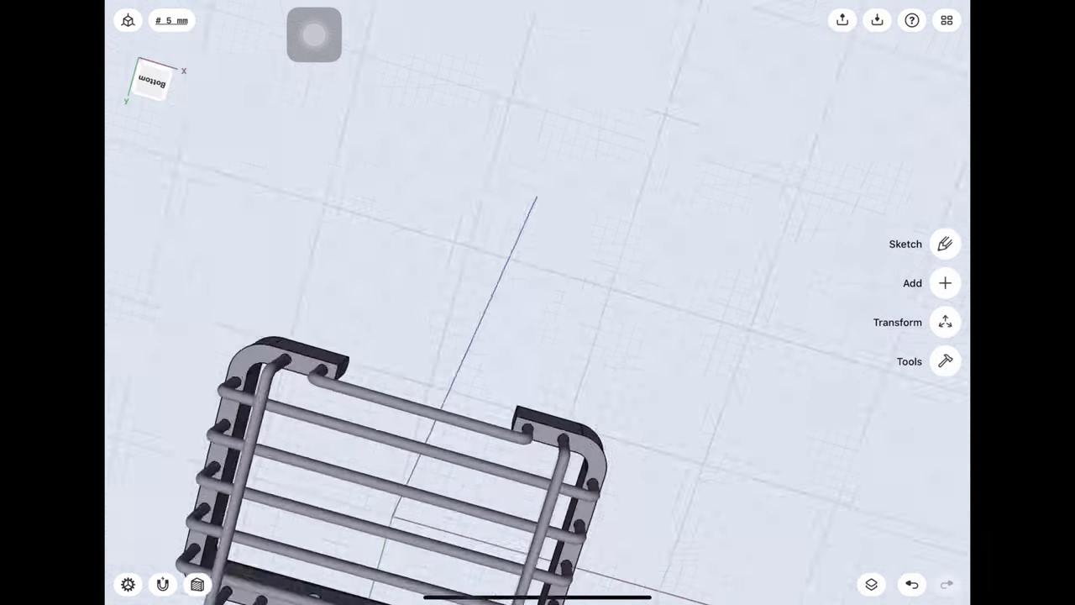
click(150, 82)
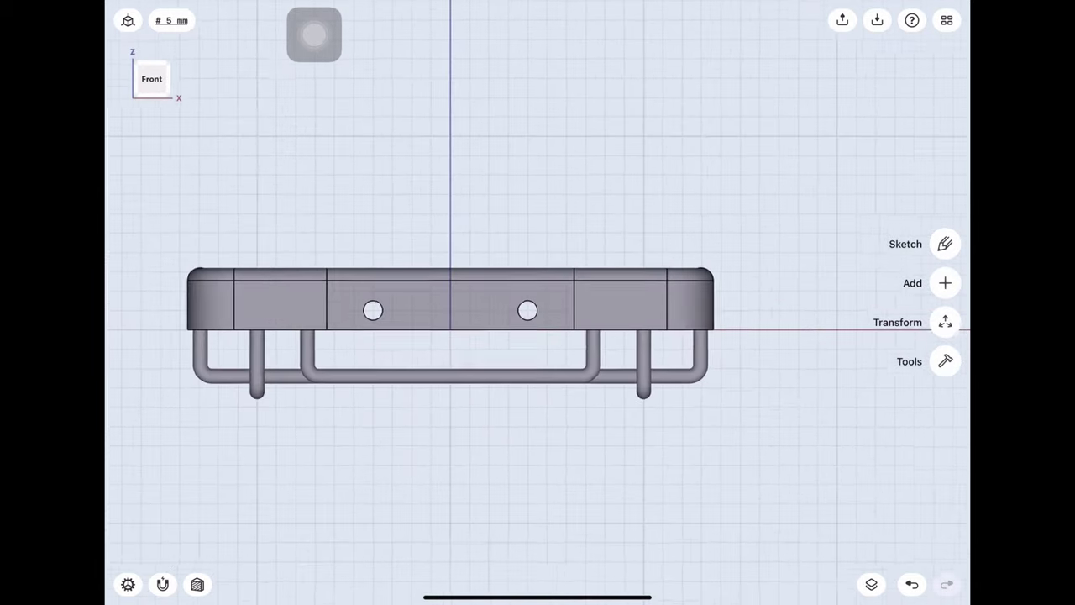
click(151, 82)
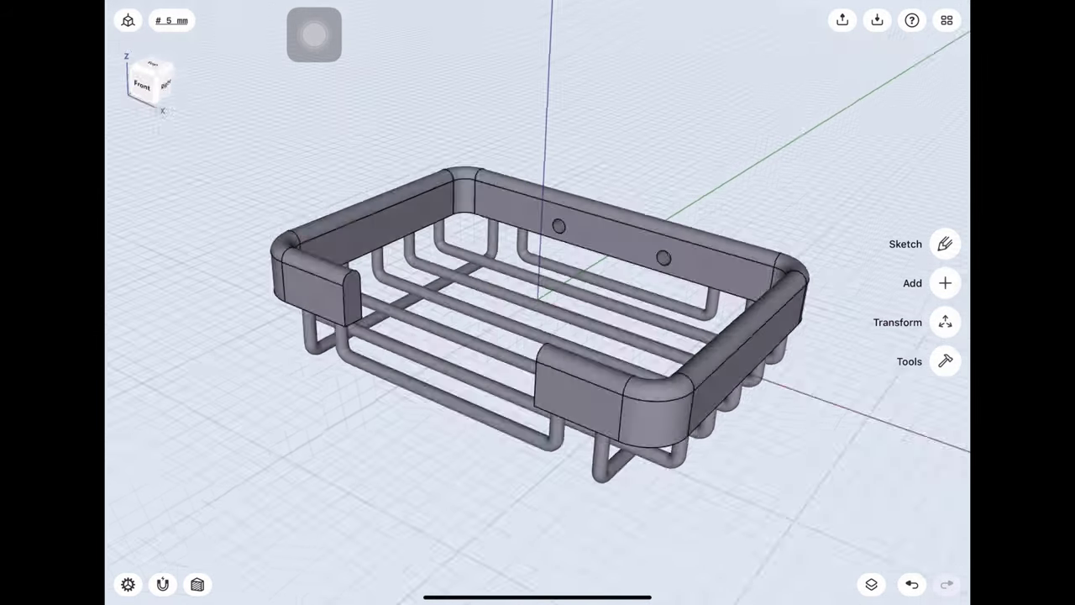
click(164, 84)
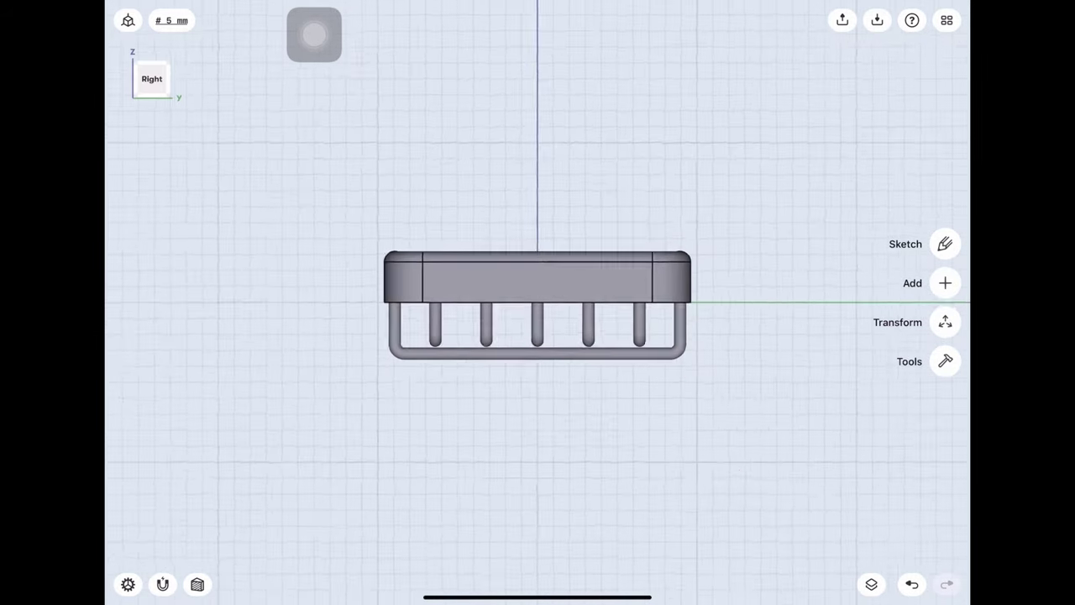
click(152, 79)
click(151, 80)
Colour the basket frame body yellow
click(945, 361)
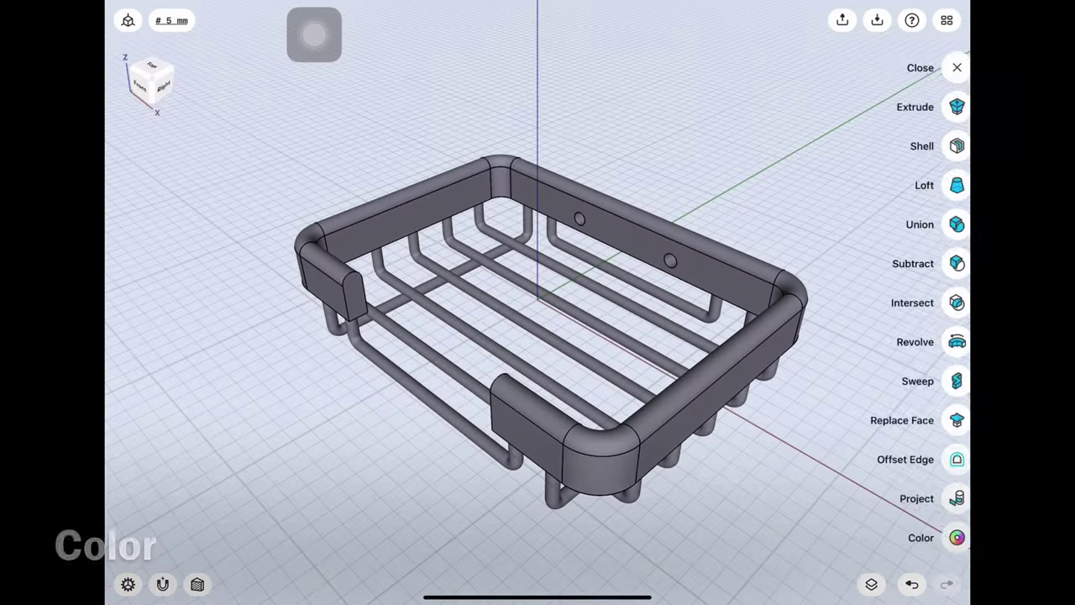
click(955, 537)
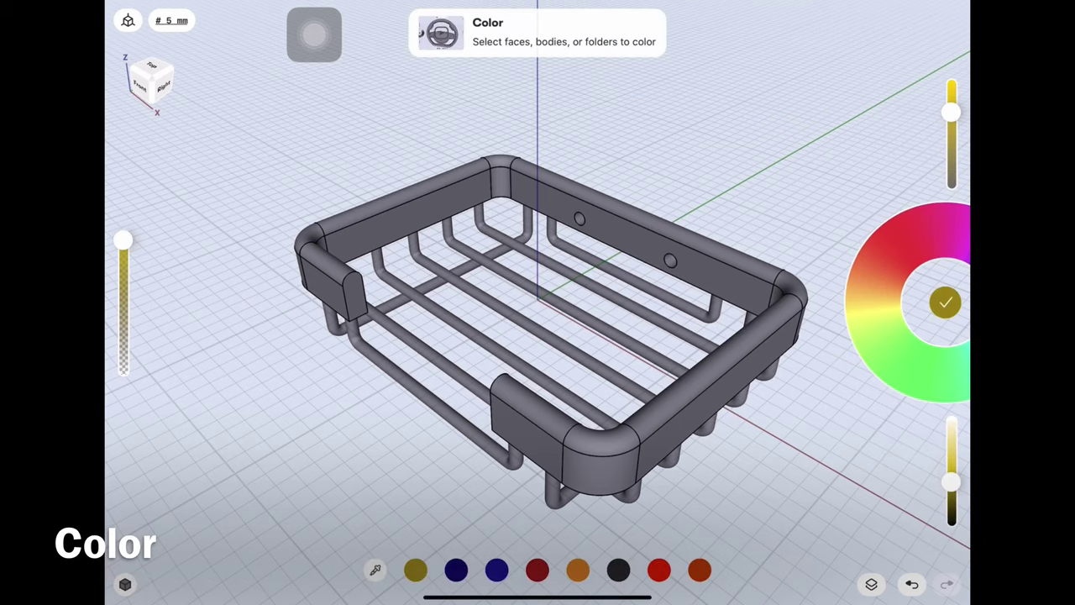
click(629, 244)
click(944, 302)
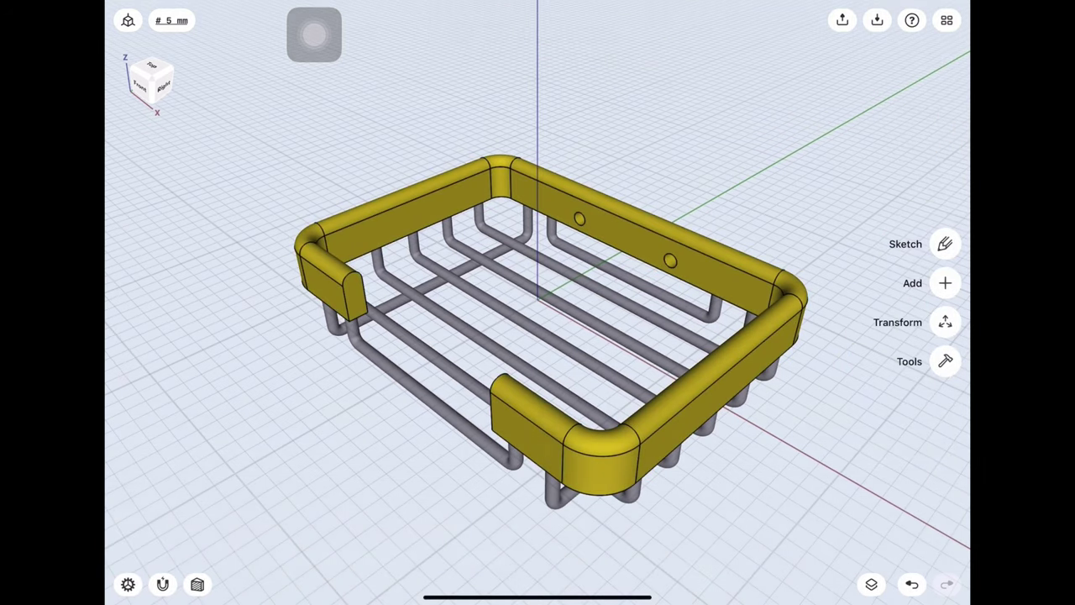
mouse_move(538, 302)
middle_down()
mouse_move(546, 319)
mouse_move(554, 209)
mouse_move(537, 319)
middle_up()
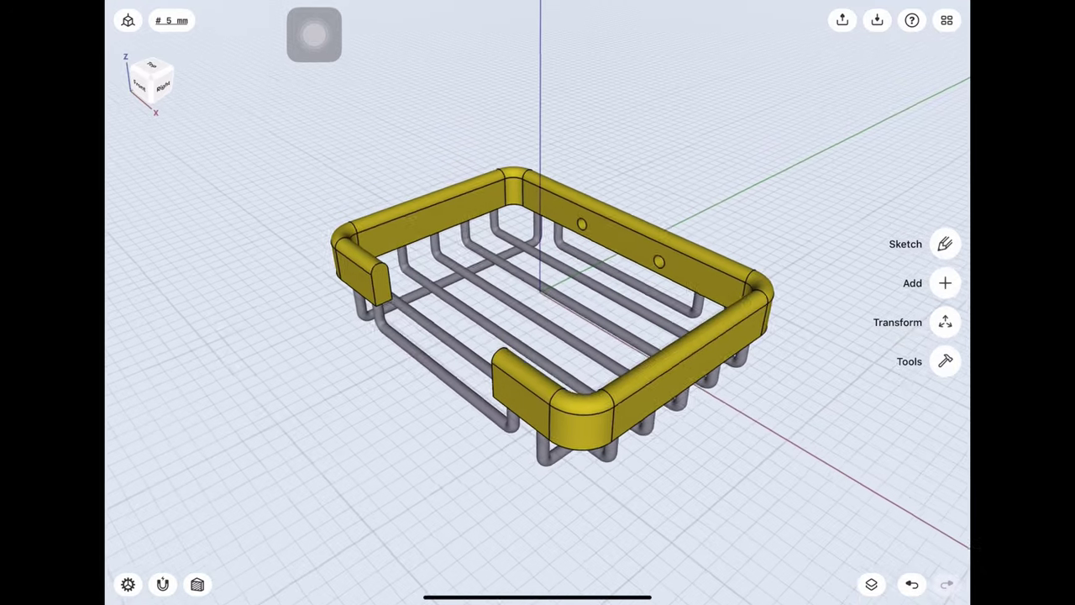
scroll(550, 319, up, 2)
Union the frame, rods and both cross tubes with Keep originals off, then inspect from below and above
click(945, 361)
click(945, 224)
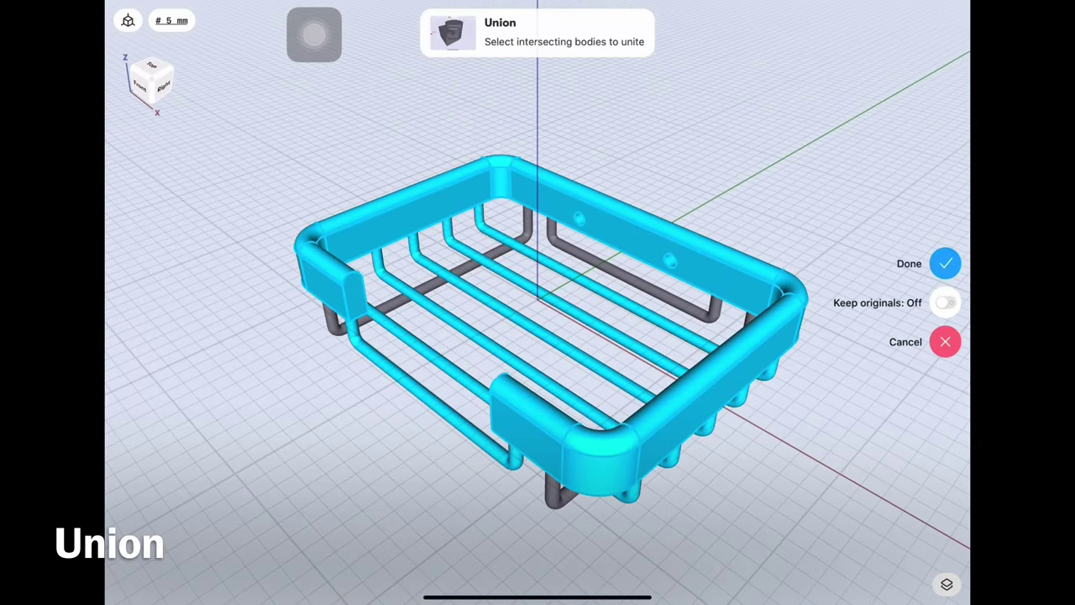
click(945, 263)
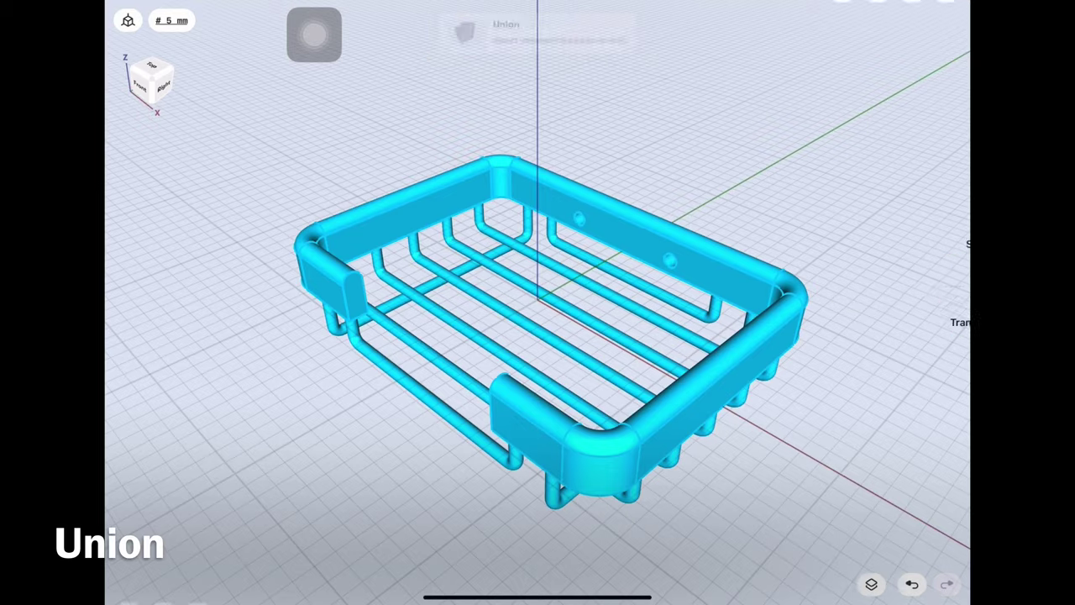
middle_drag(588, 335, 504, 210)
middle_drag(378, 353, 504, 294)
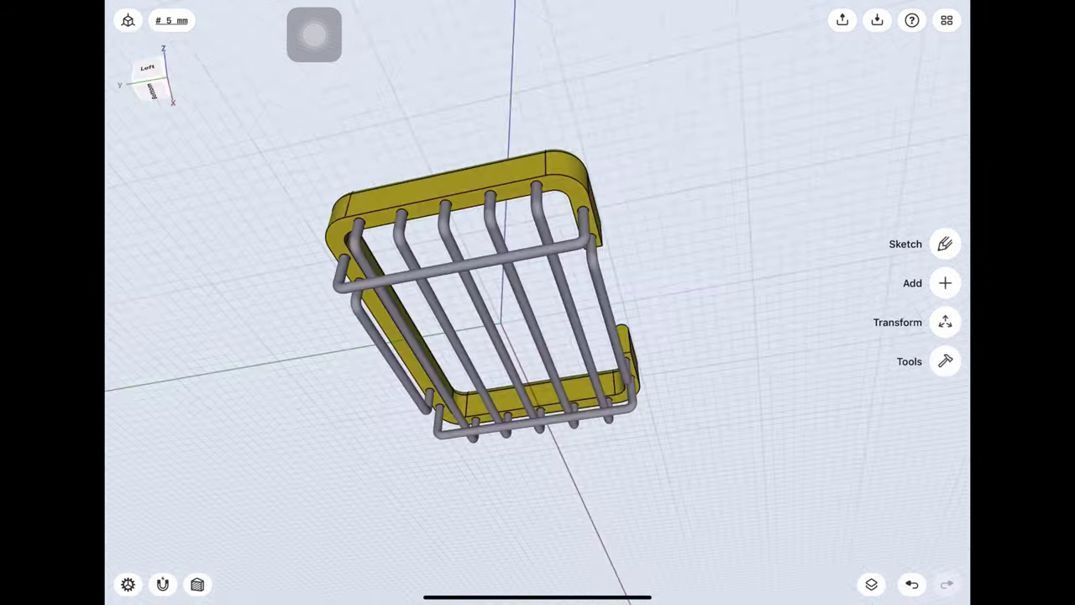
middle_drag(671, 252, 630, 319)
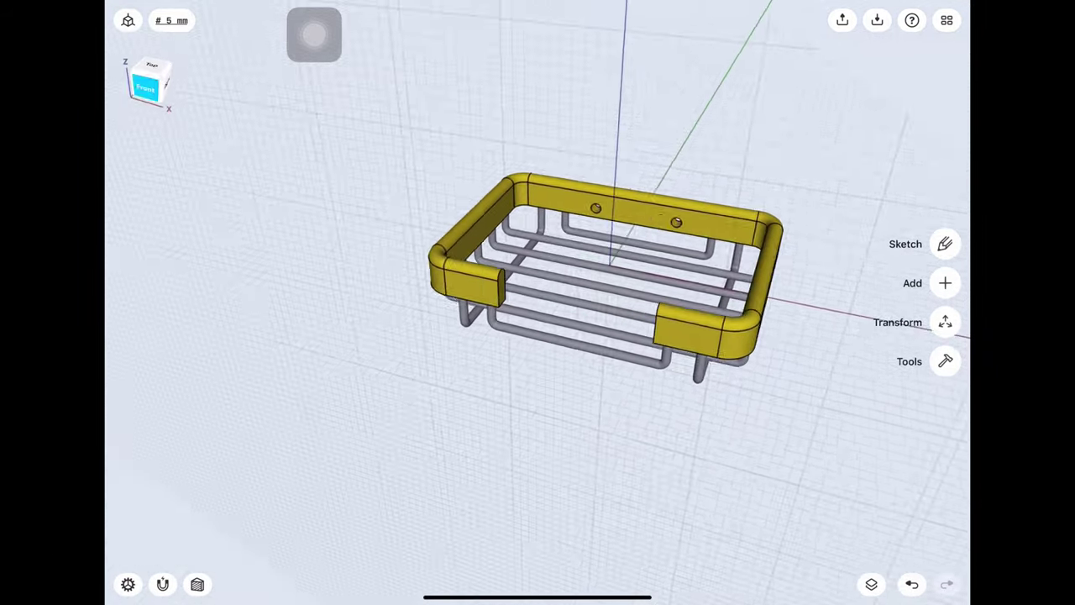